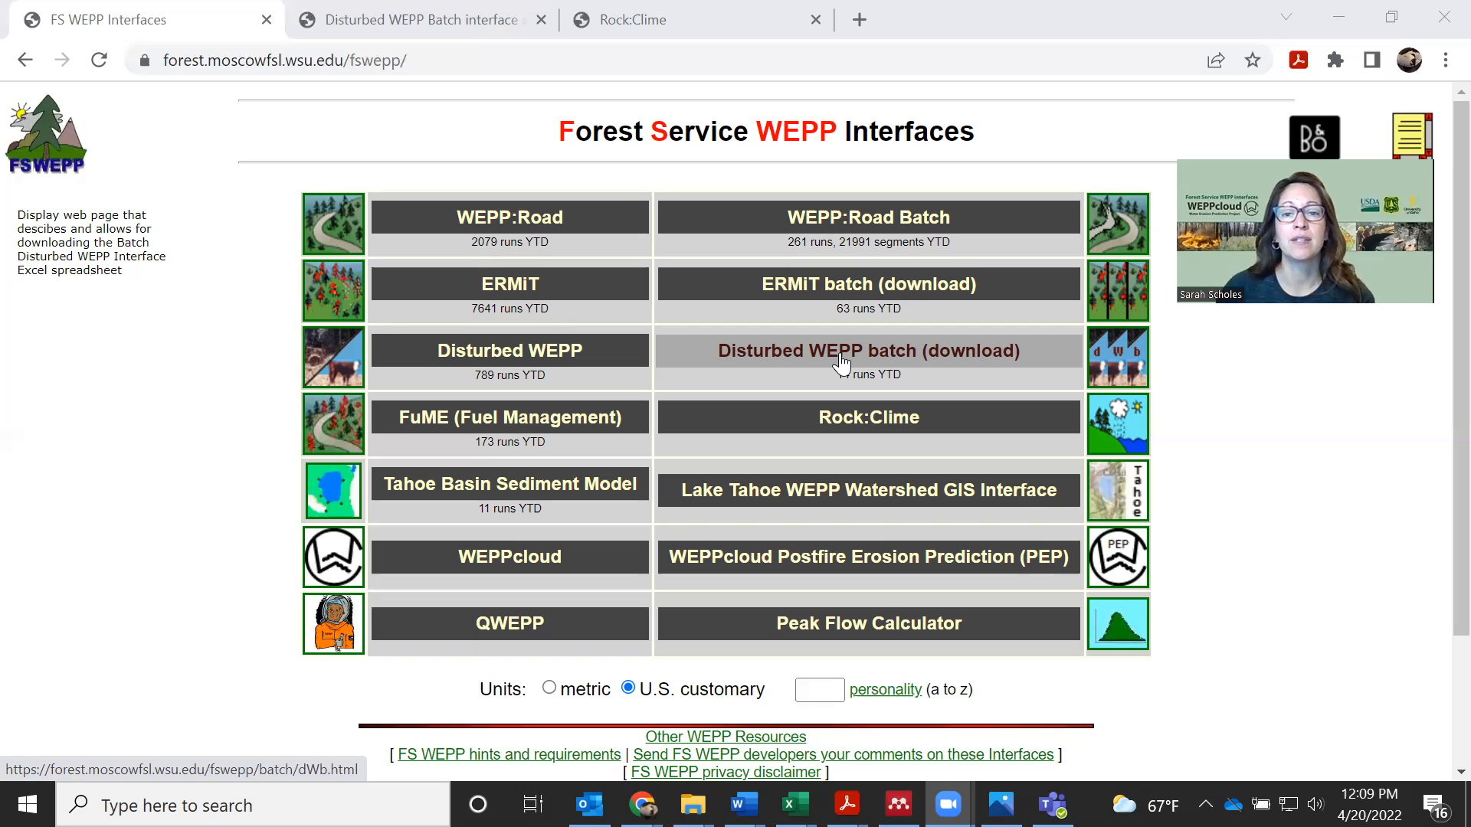
Open the Disturbed WEPP batch download page and start downloading the Disturbed WEPP Batch ver. 2022.03.22 spreadsheet
left_click(841, 364)
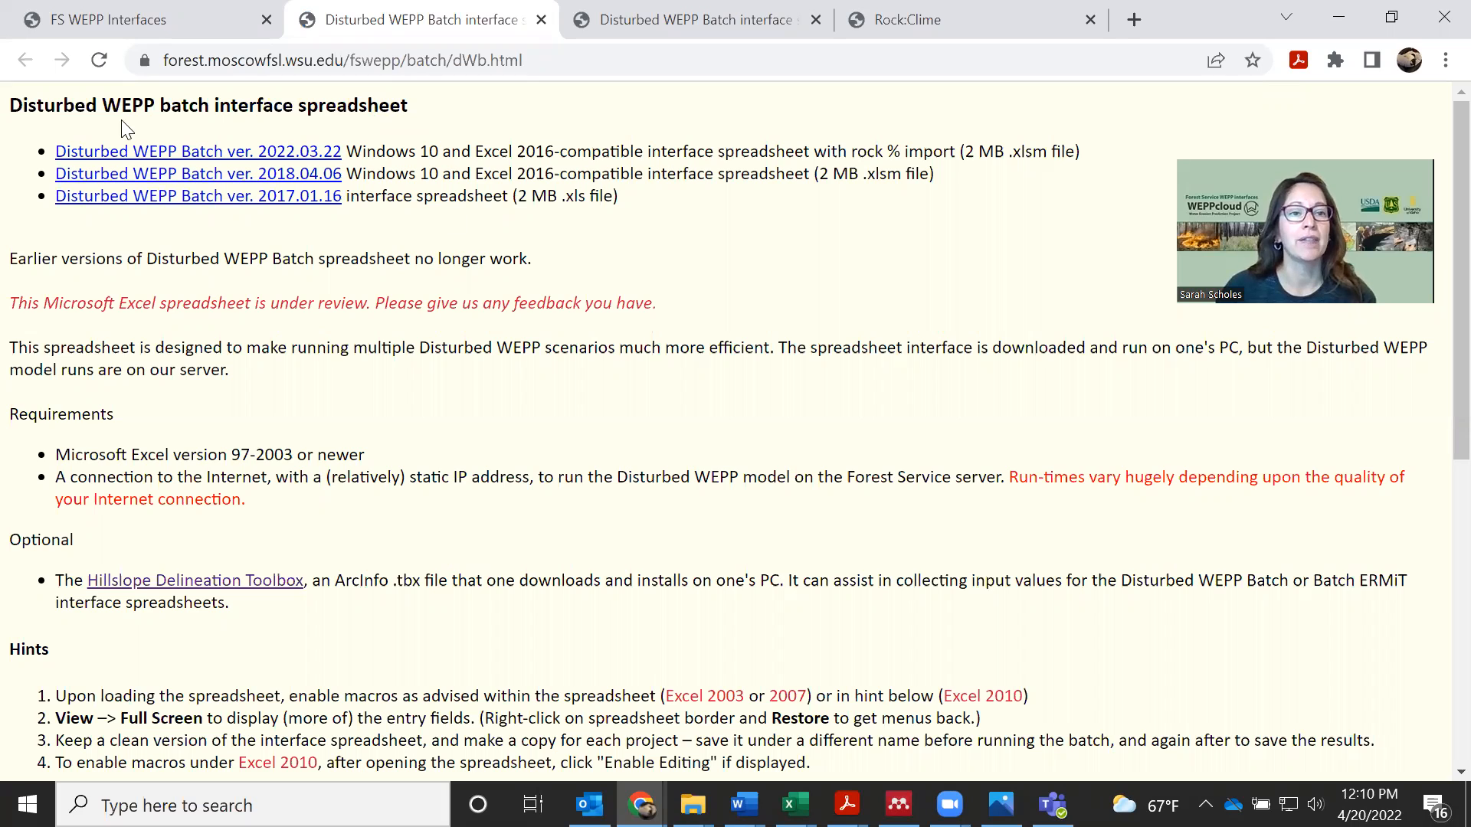
left_click(161, 153)
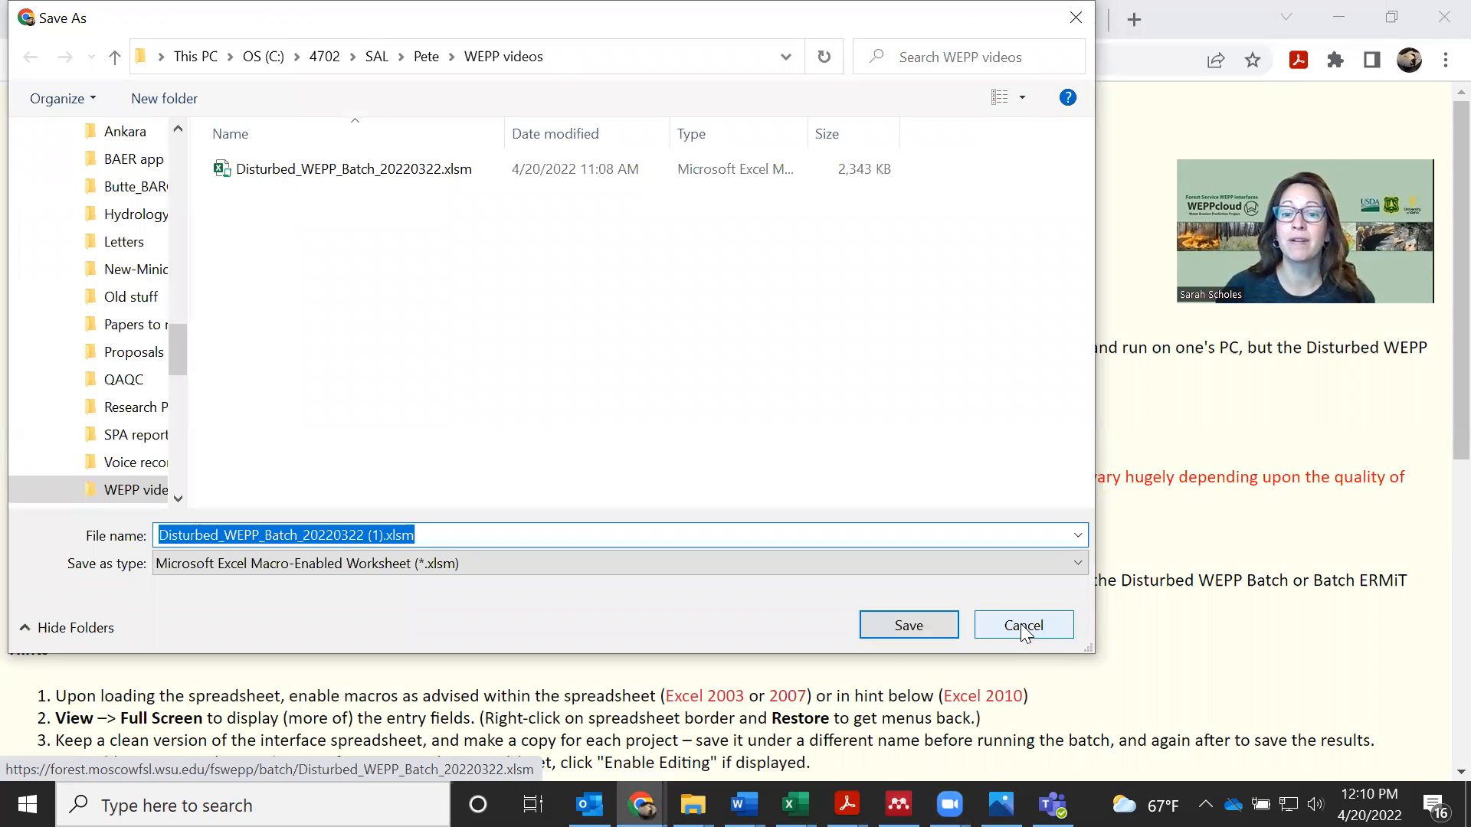
left_click(898, 630)
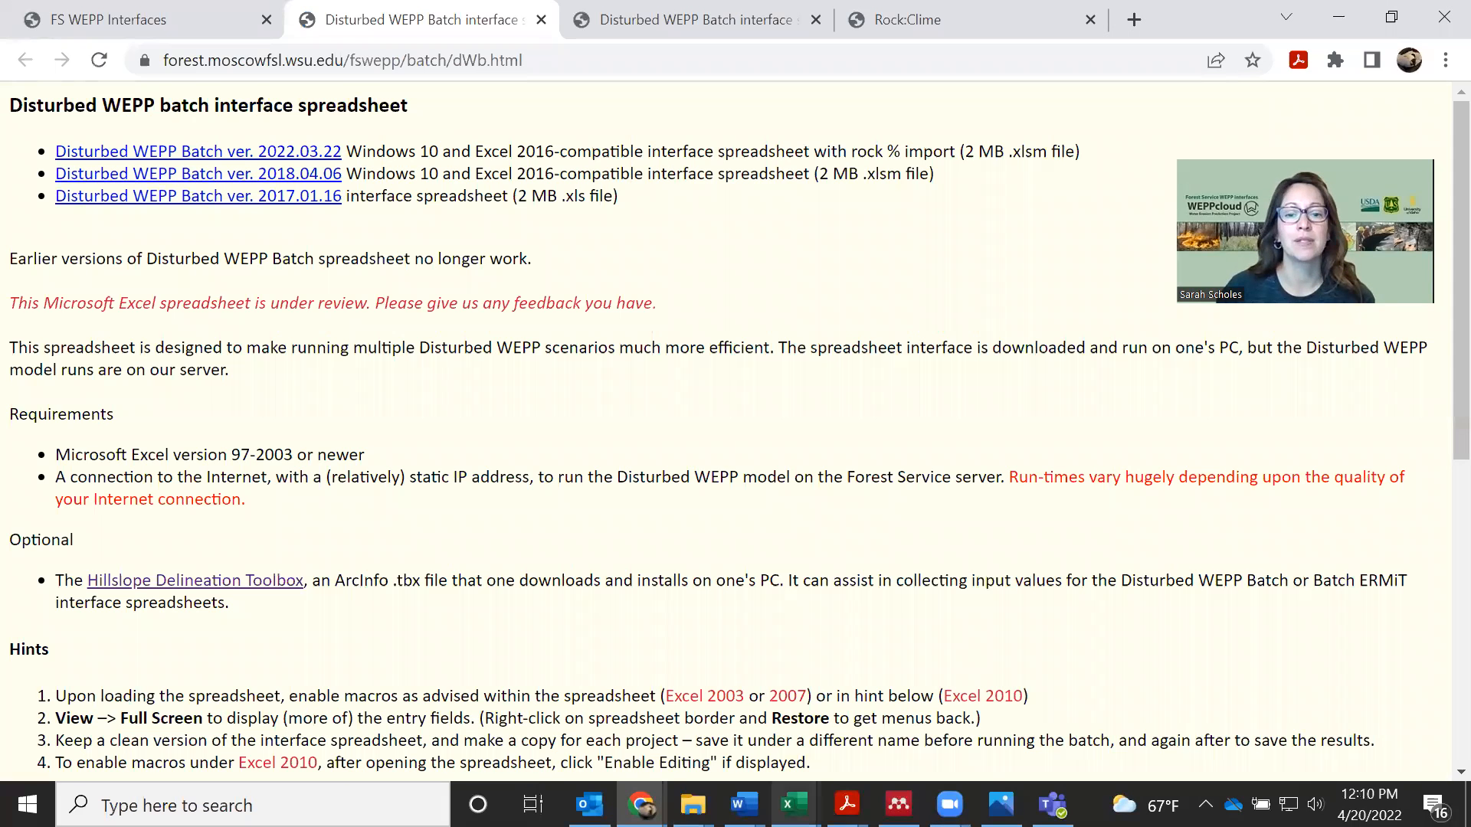
Switch to Disturbed_WEPP_Batch_20220322.xlsm in Excel and look through its instructions for enabling macros
mouse_move(794, 804)
left_click(731, 739)
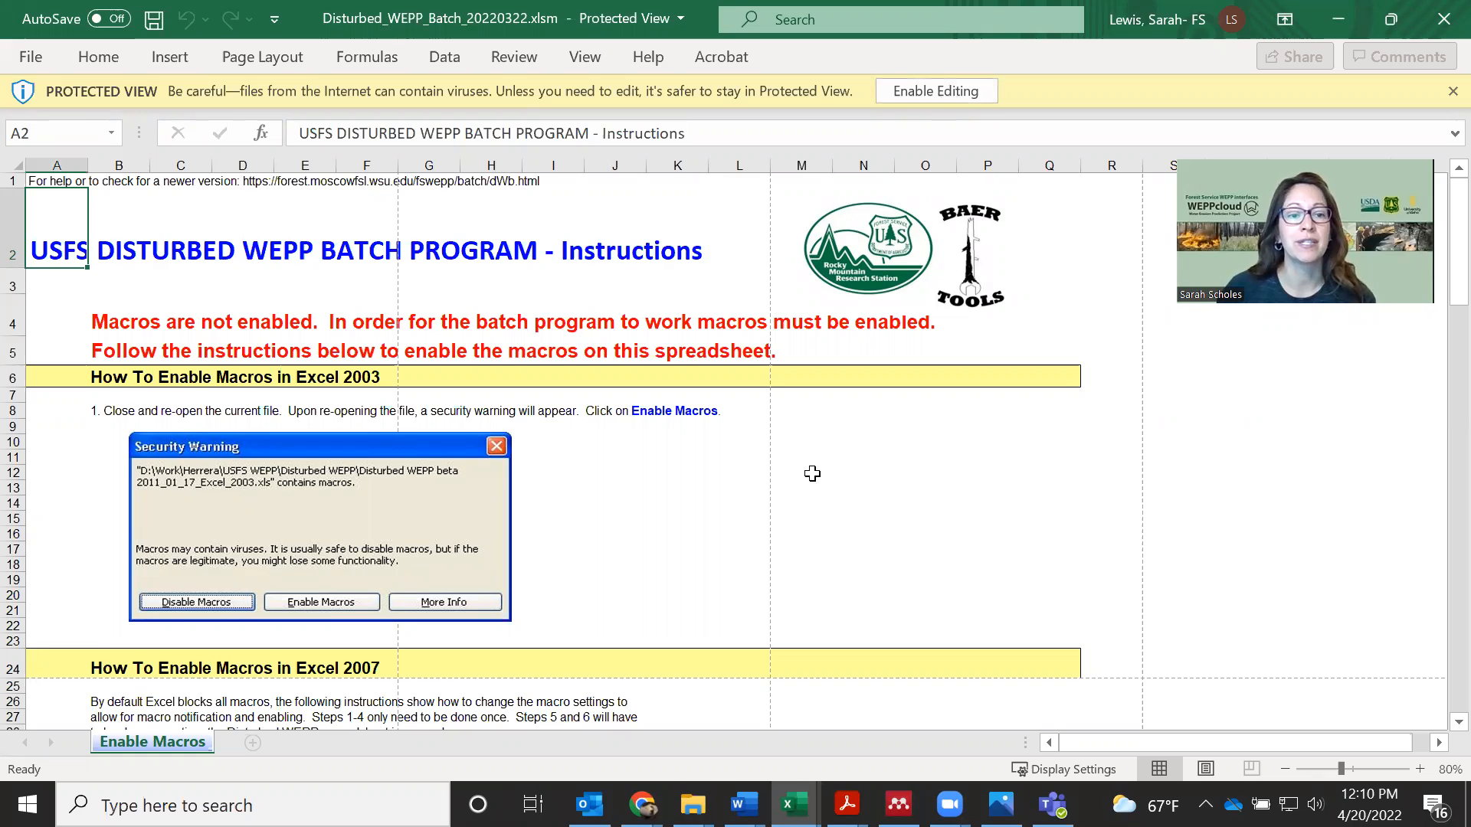
scroll(881, 475, "down", 3)
scroll(981, 477, "down", 3)
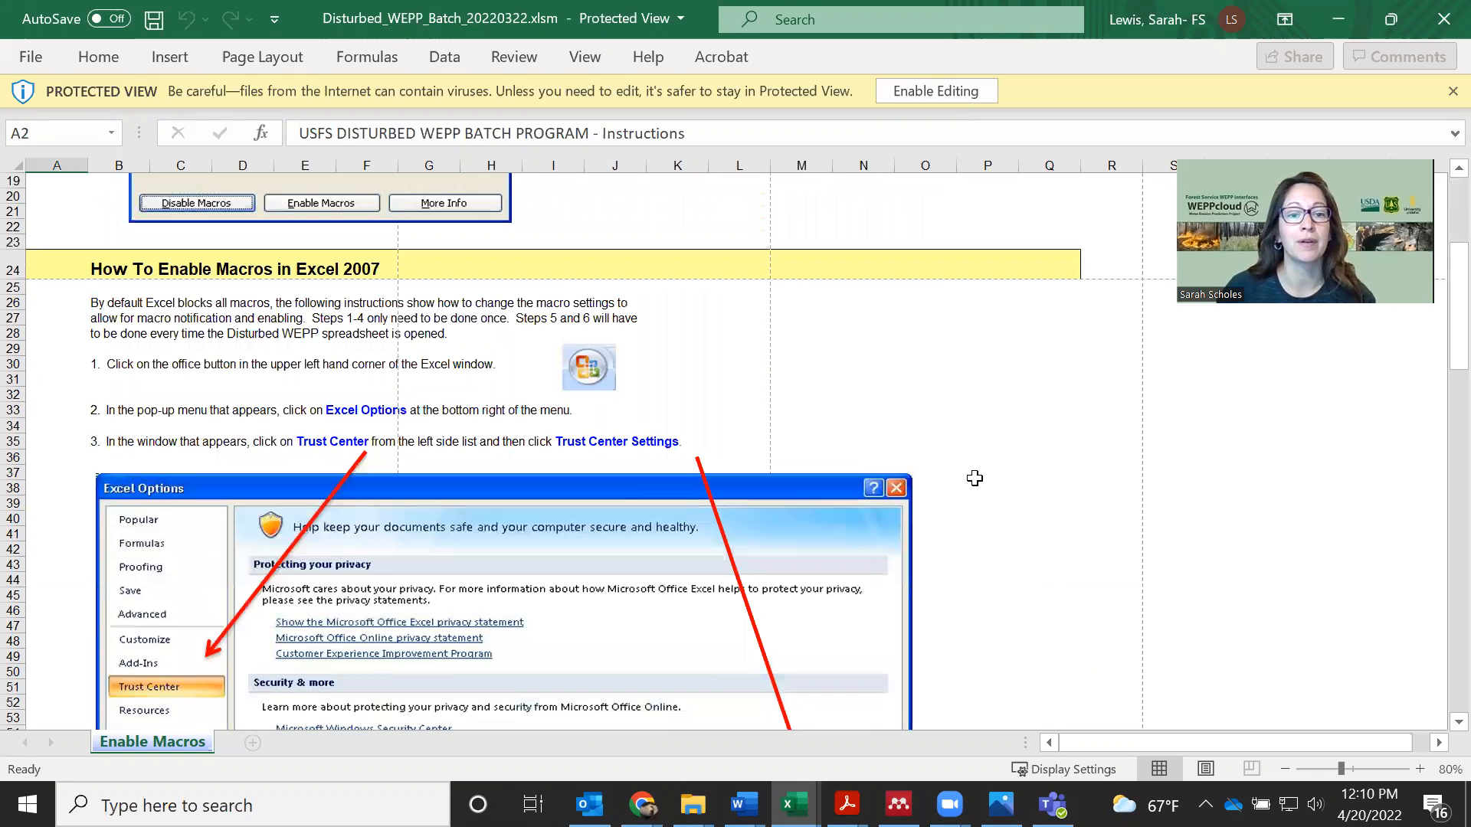
scroll(975, 478, "down", 3)
scroll(973, 480, "down", 6)
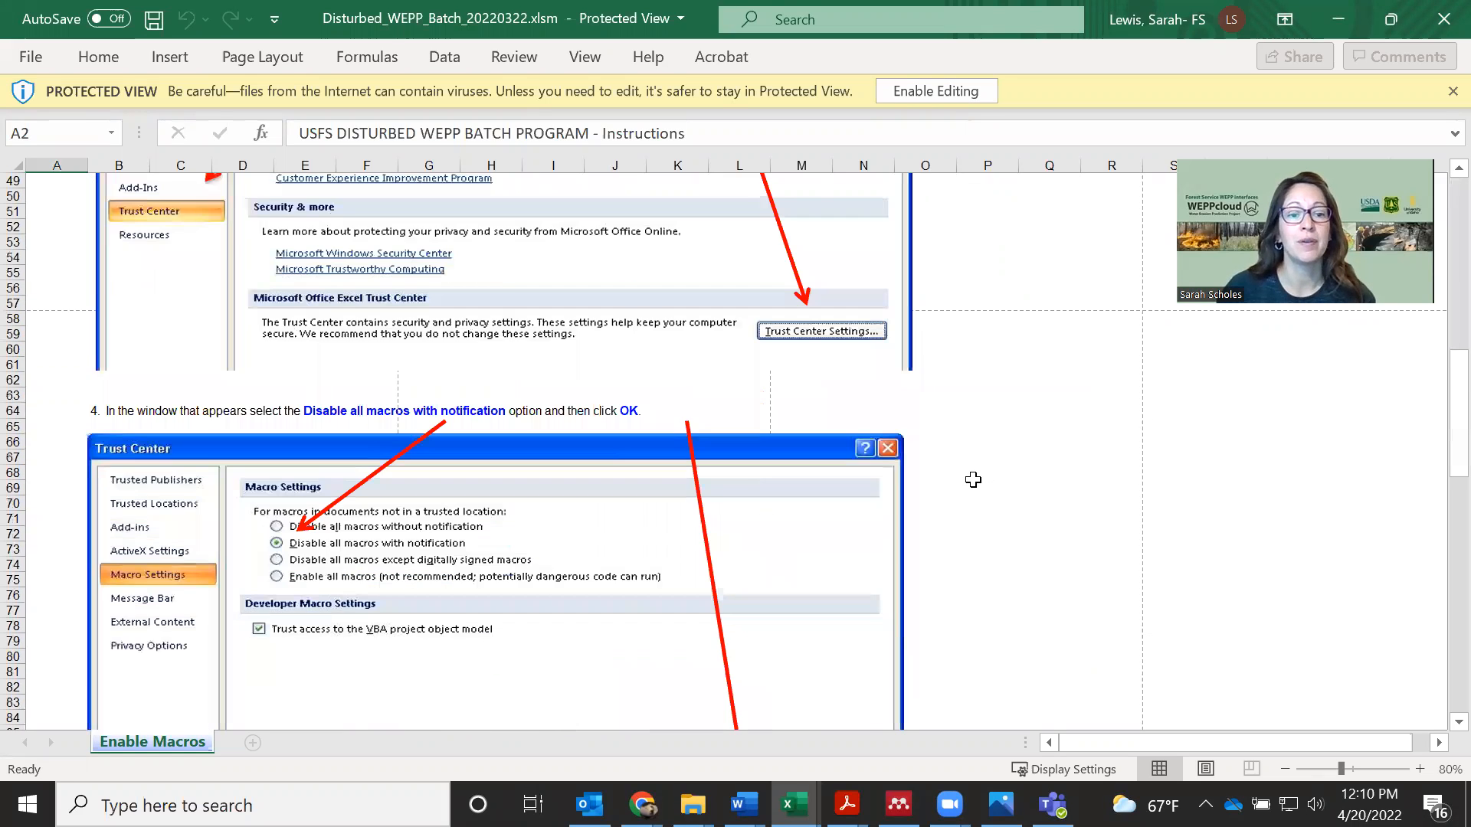
scroll(973, 480, "up", 15)
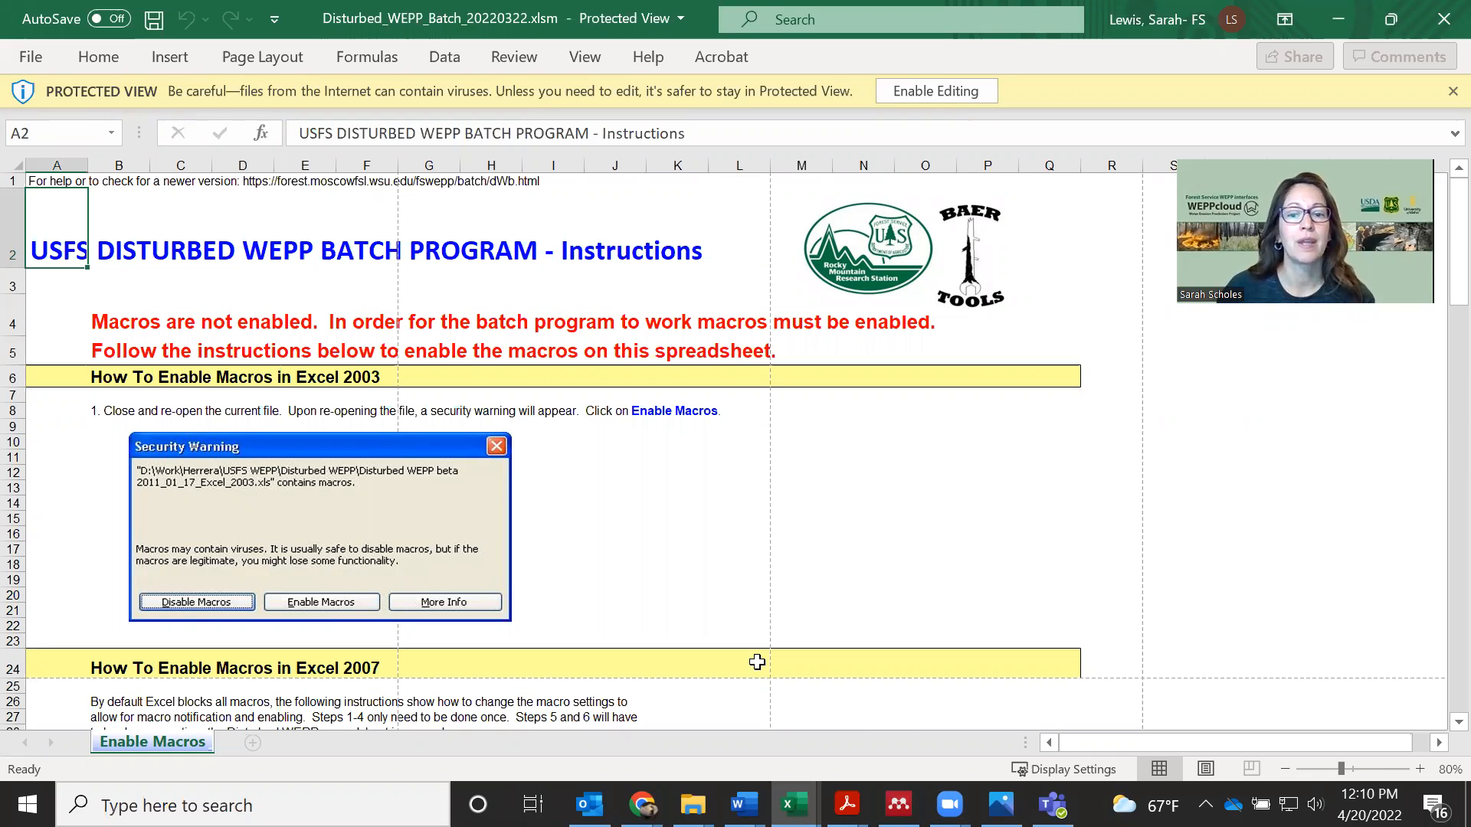
Switch to the Disturbed_WEPP_Batch_2018_04_06 (1).xlsm workbook and read through its Instructions sheet
left_click(1008, 740)
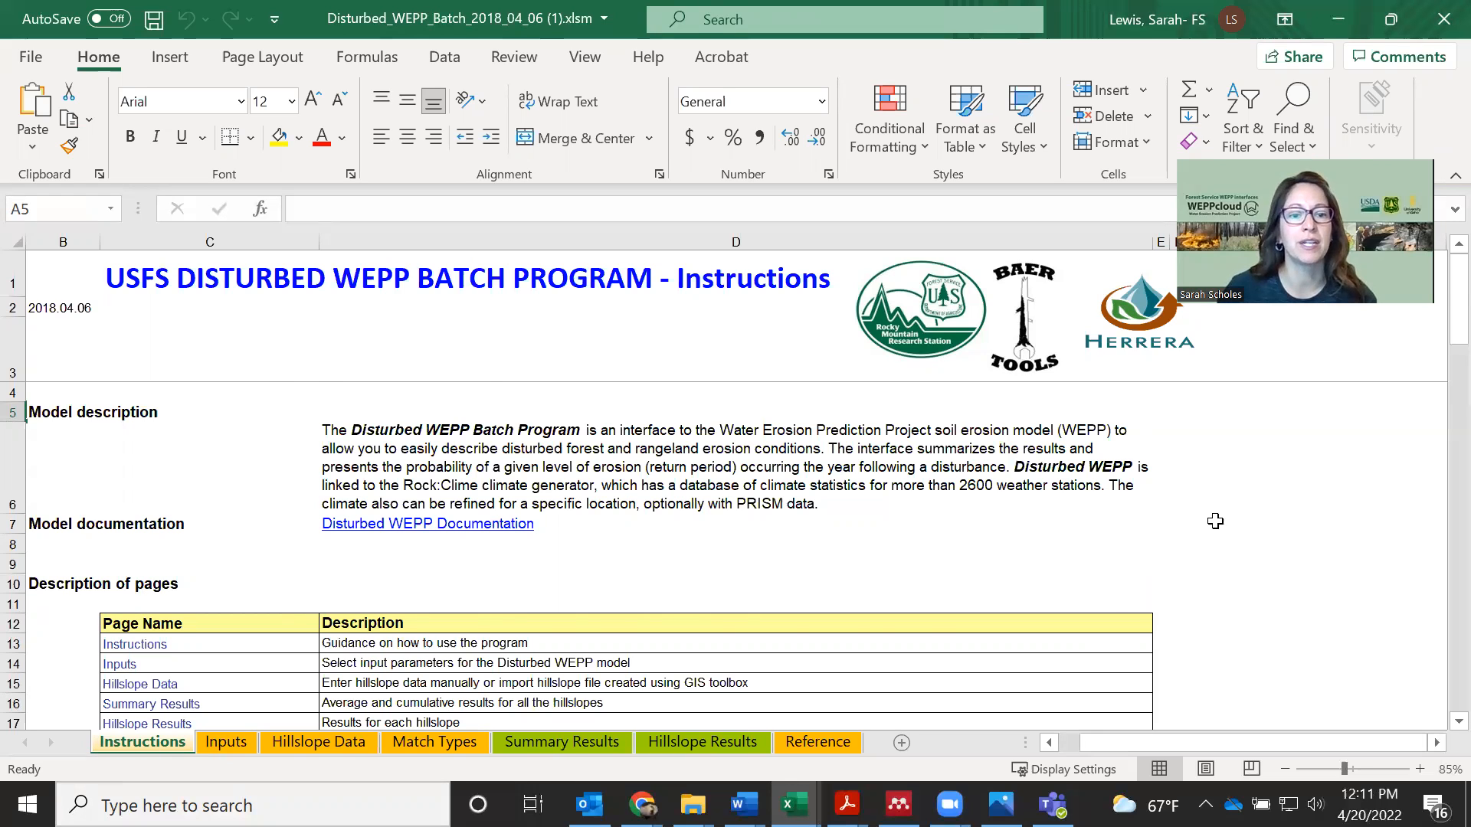
scroll(1214, 519, "down", 1)
scroll(1215, 519, "down", 2)
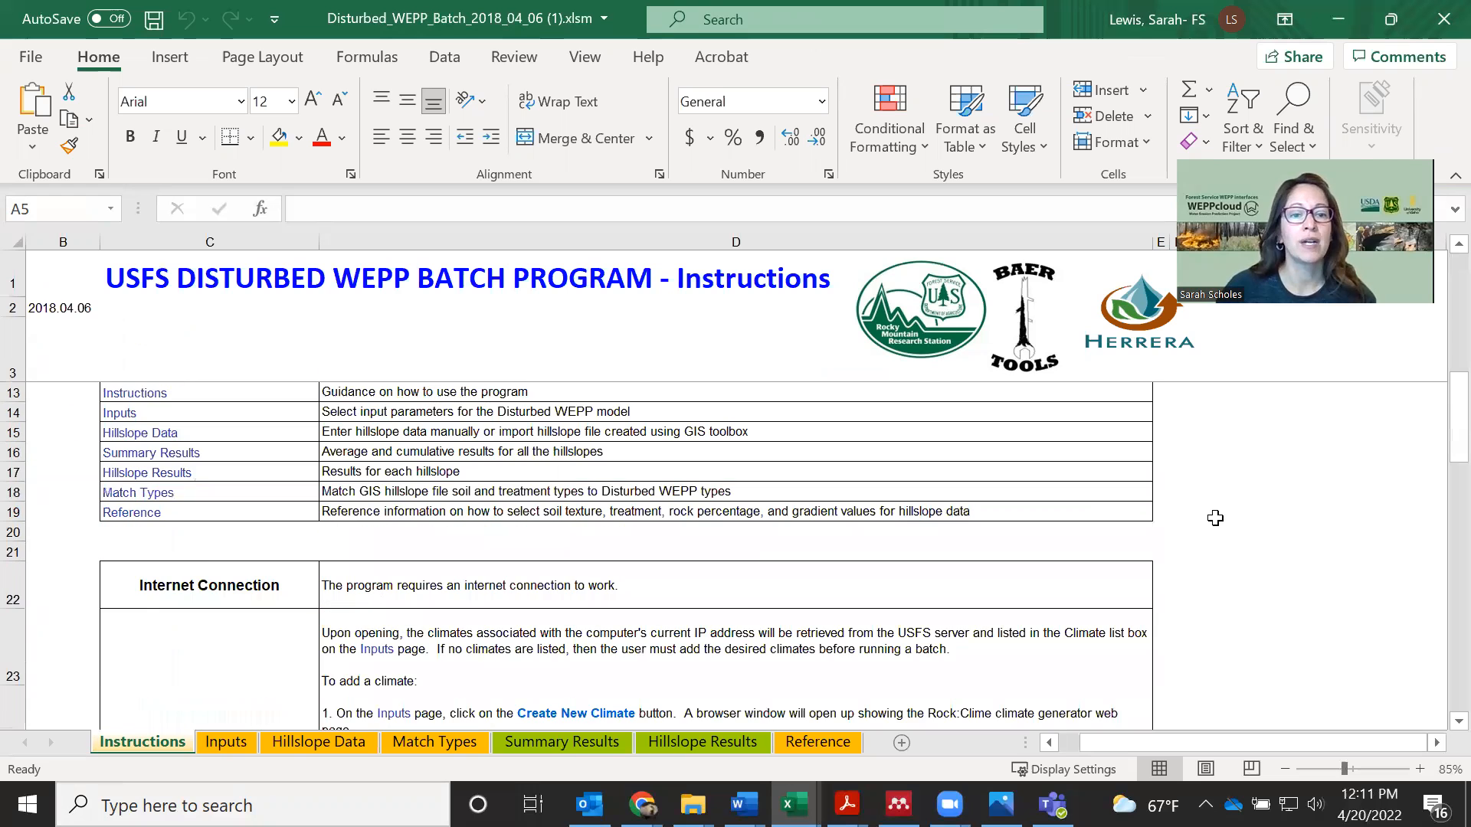
scroll(1218, 536, "down", 3)
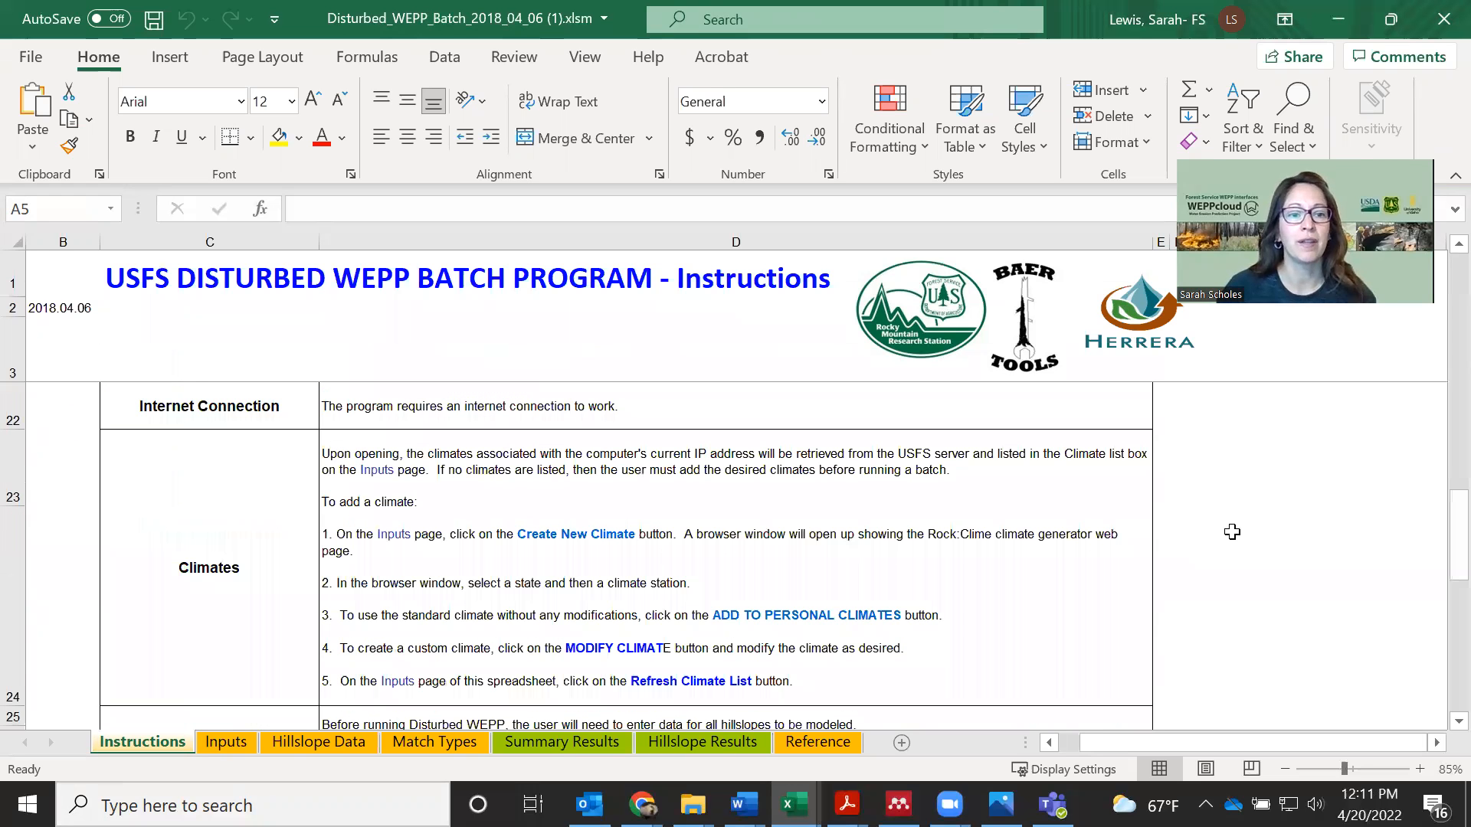
scroll(1231, 532, "down", 2)
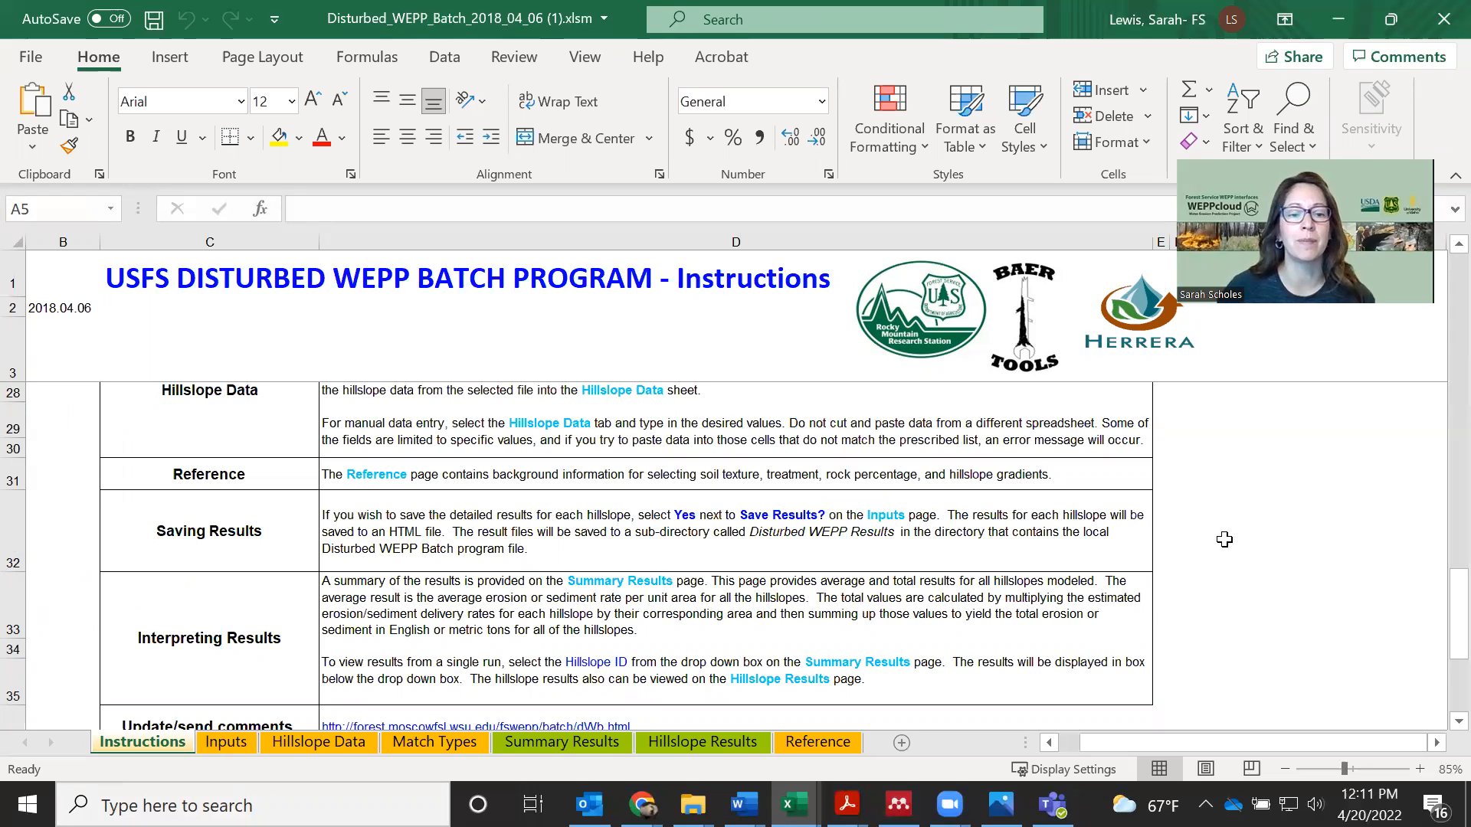
scroll(412, 661, "up", 8)
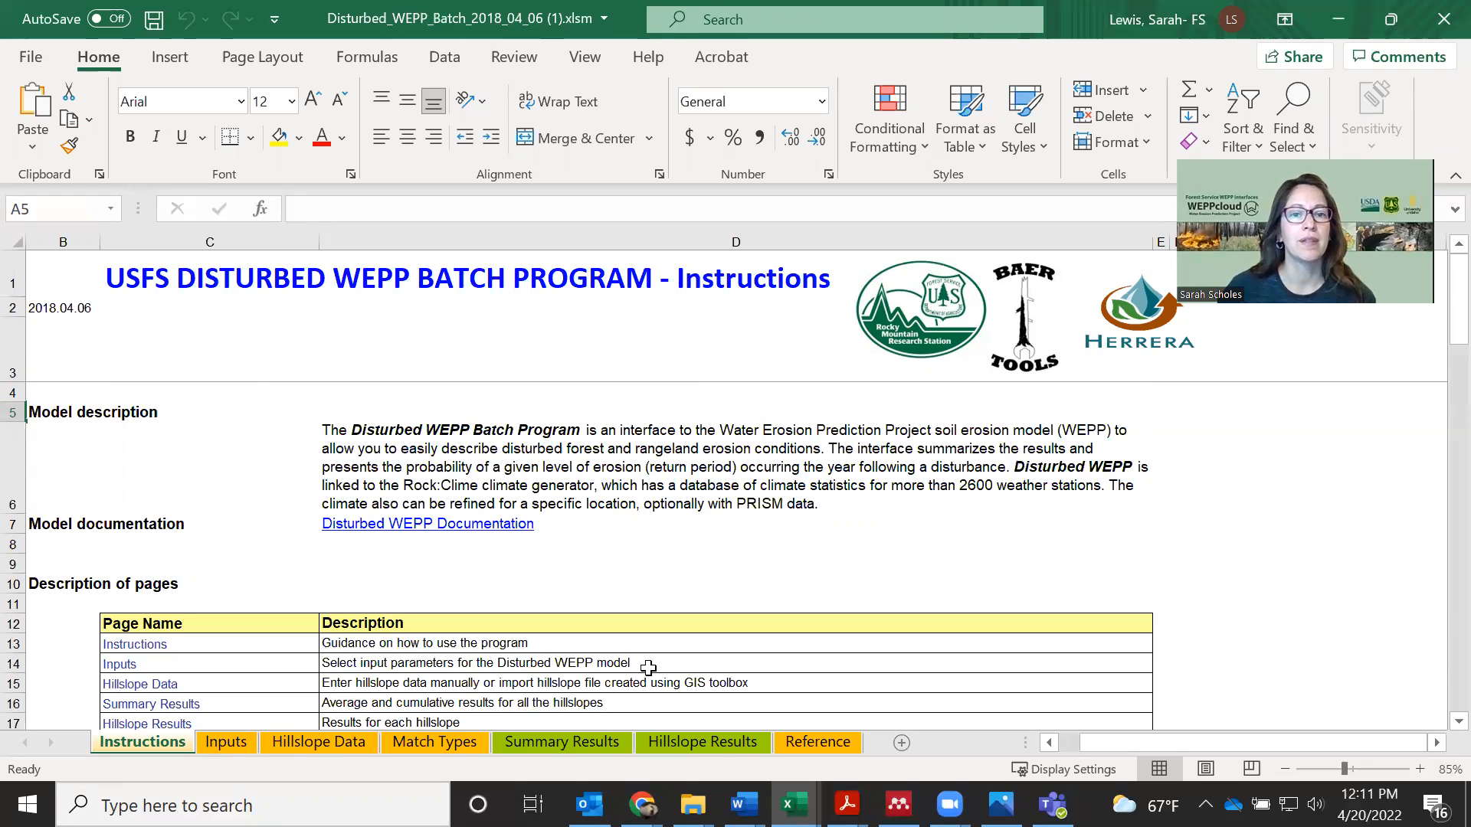
On the Inputs sheet, check the project name, location and watershed fields, choose English units and set Save Results to Yes
left_click(227, 743)
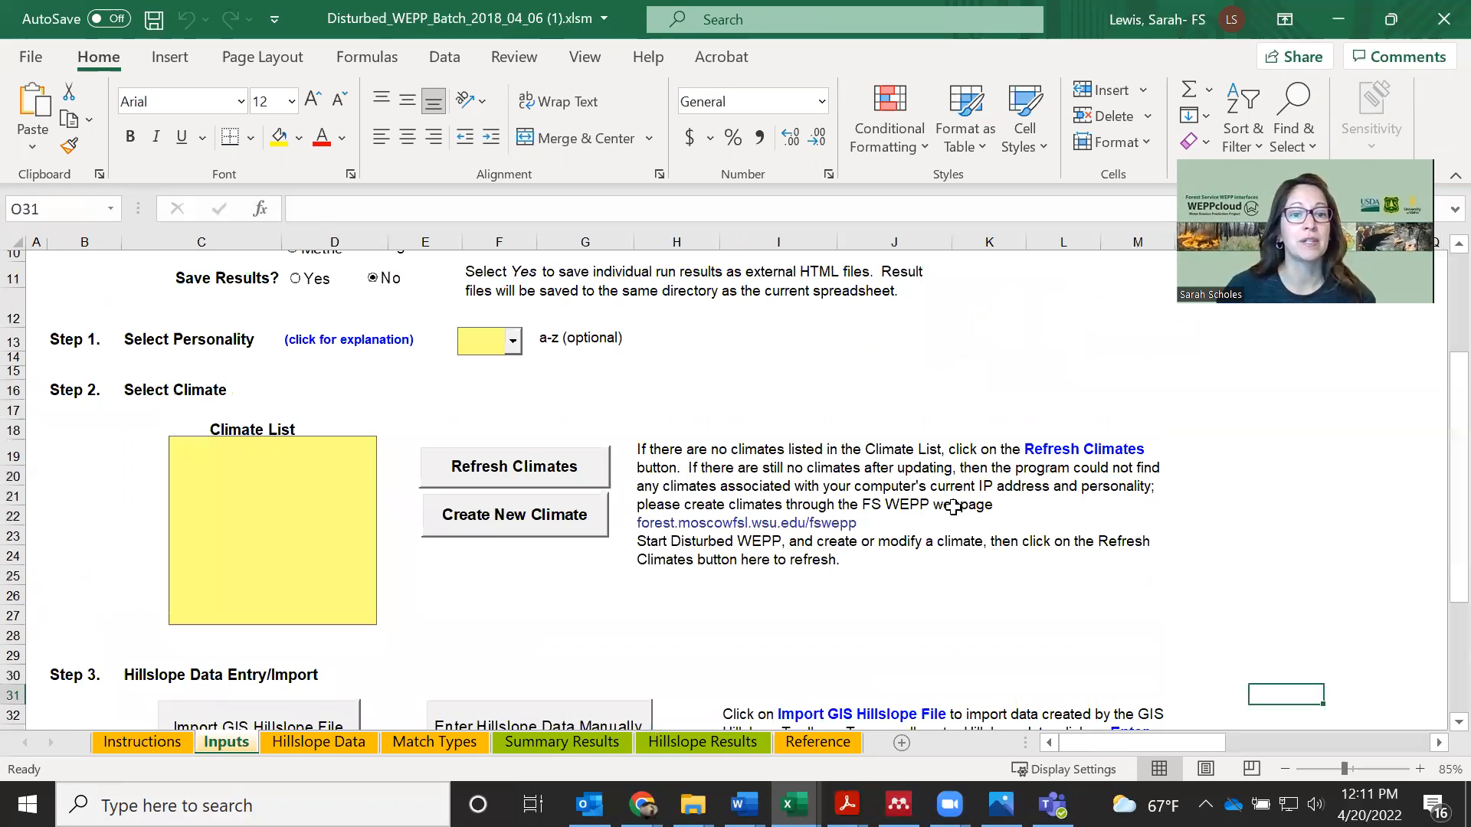
scroll(388, 316, "up", 3)
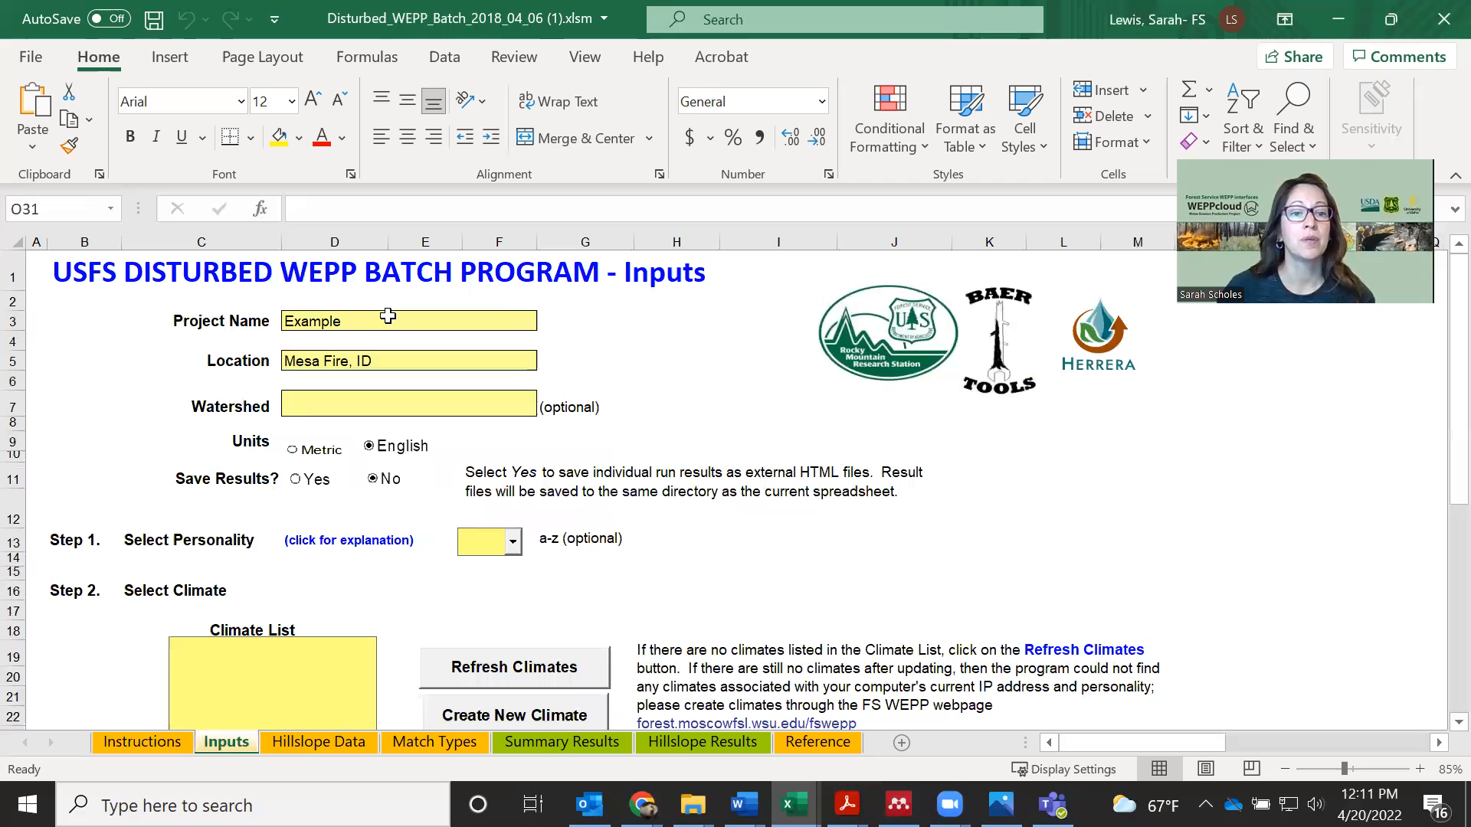
left_click(360, 320)
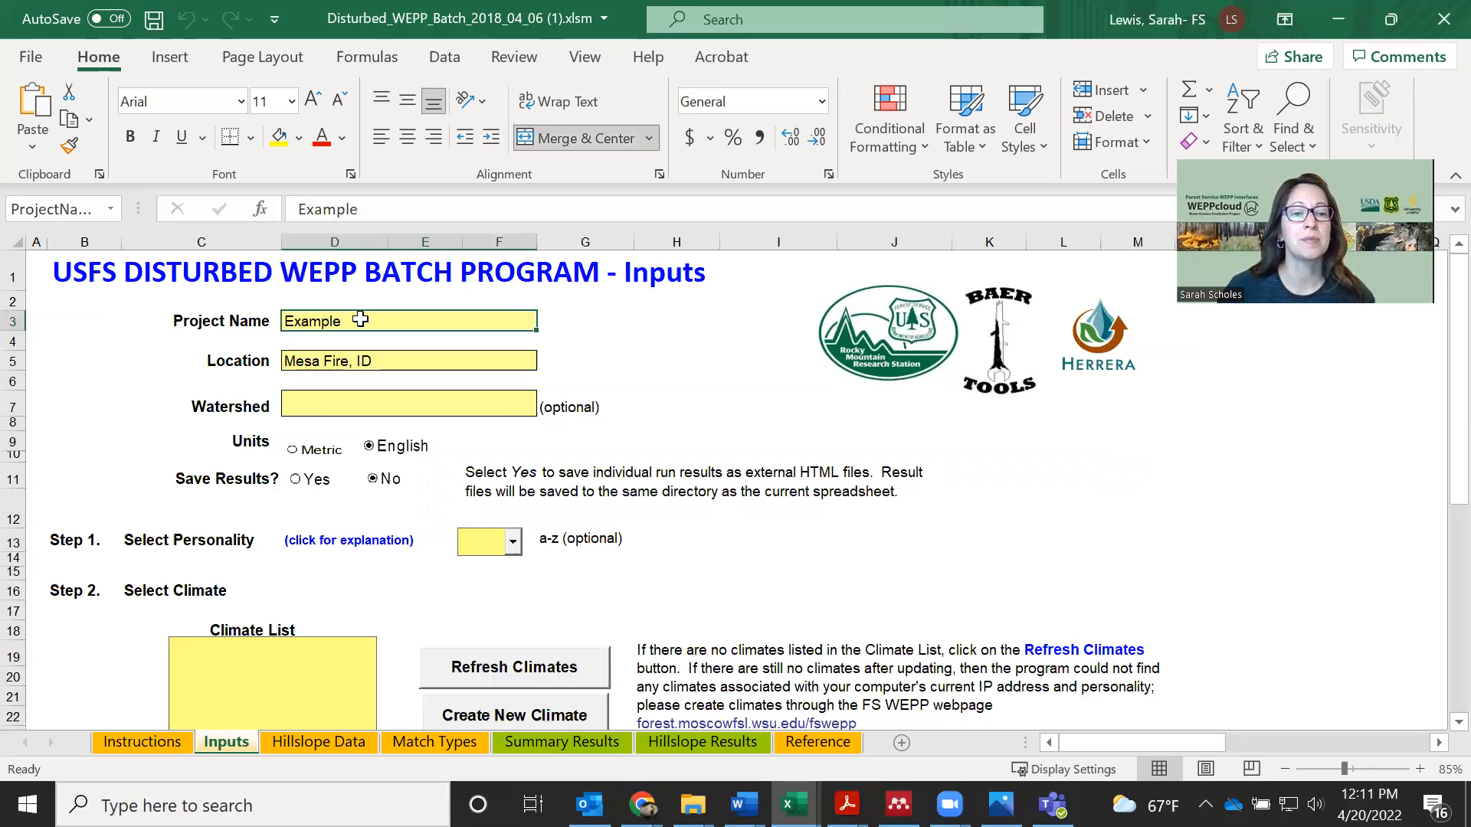
left_click(383, 361)
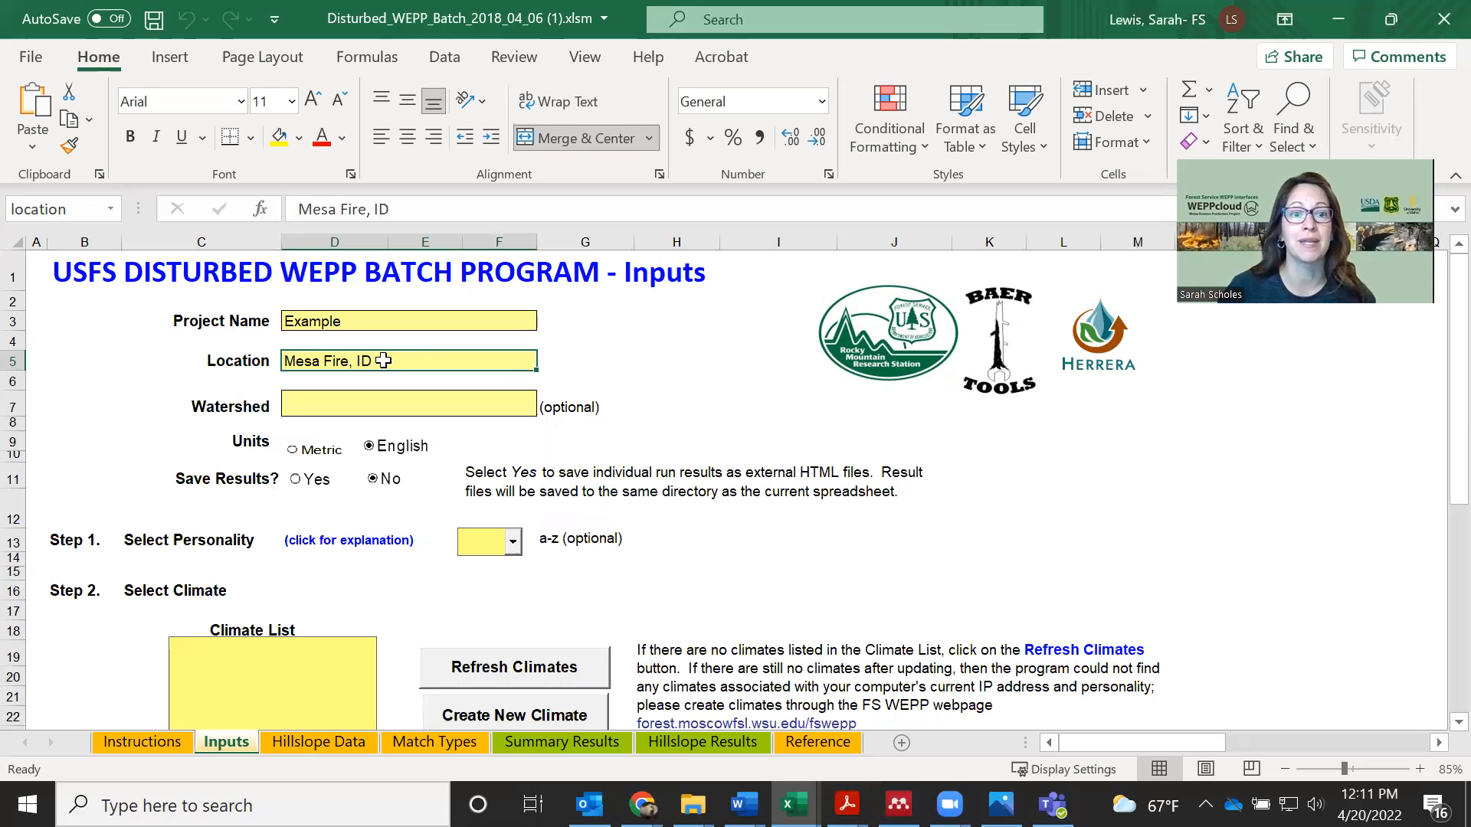
left_click(336, 401)
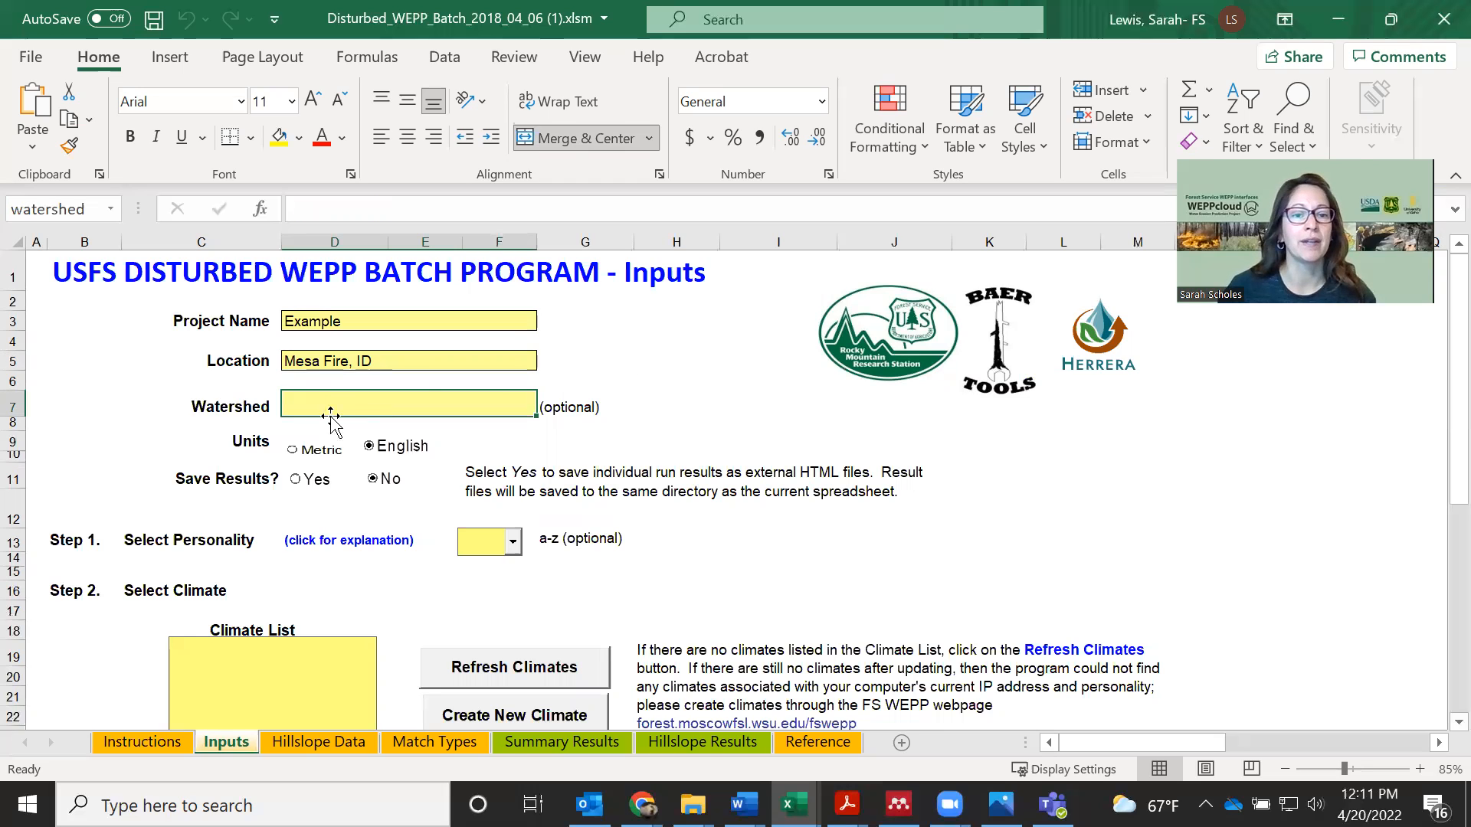
left_click(371, 449)
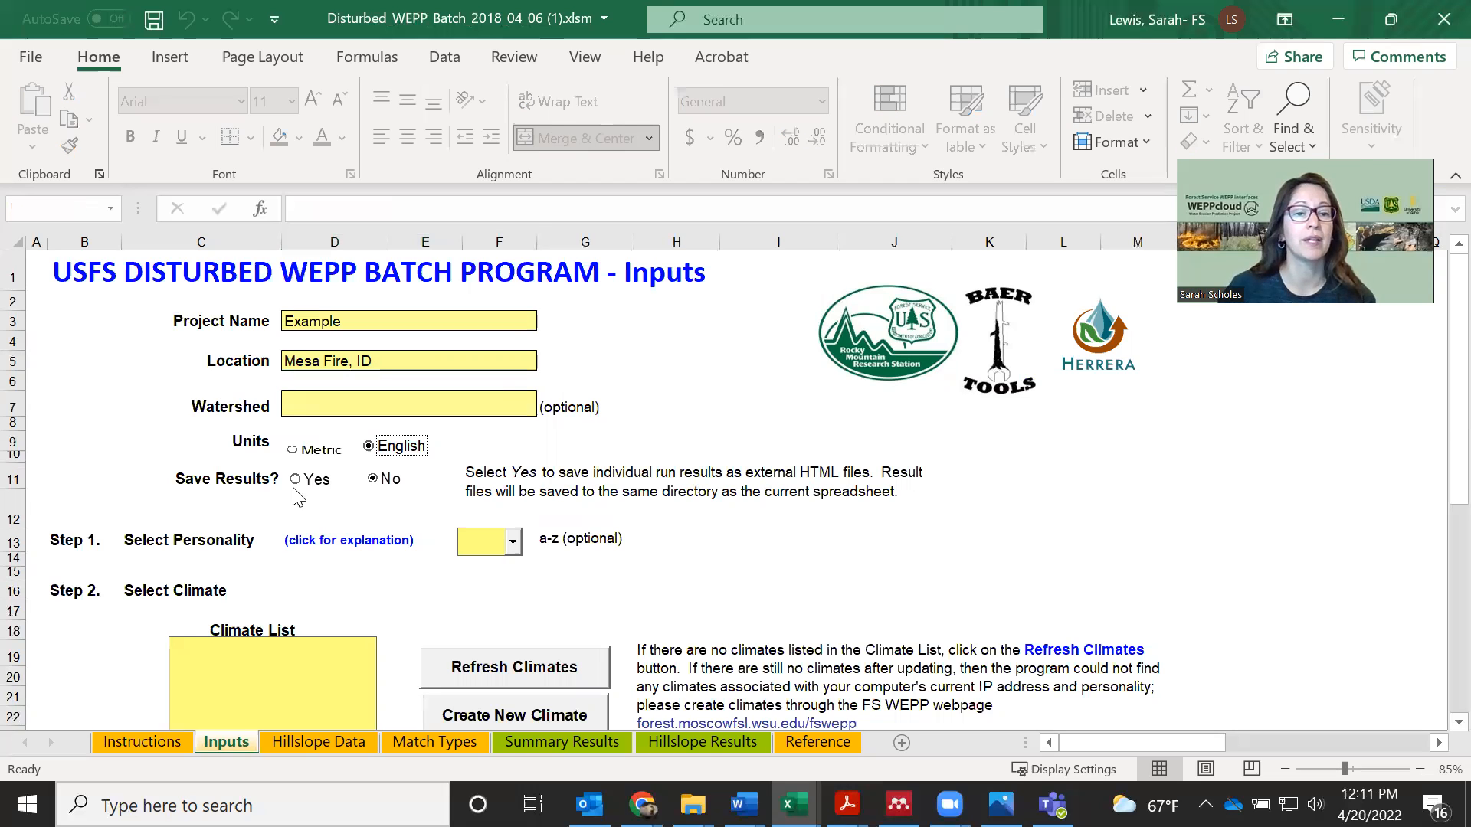
left_click(768, 554)
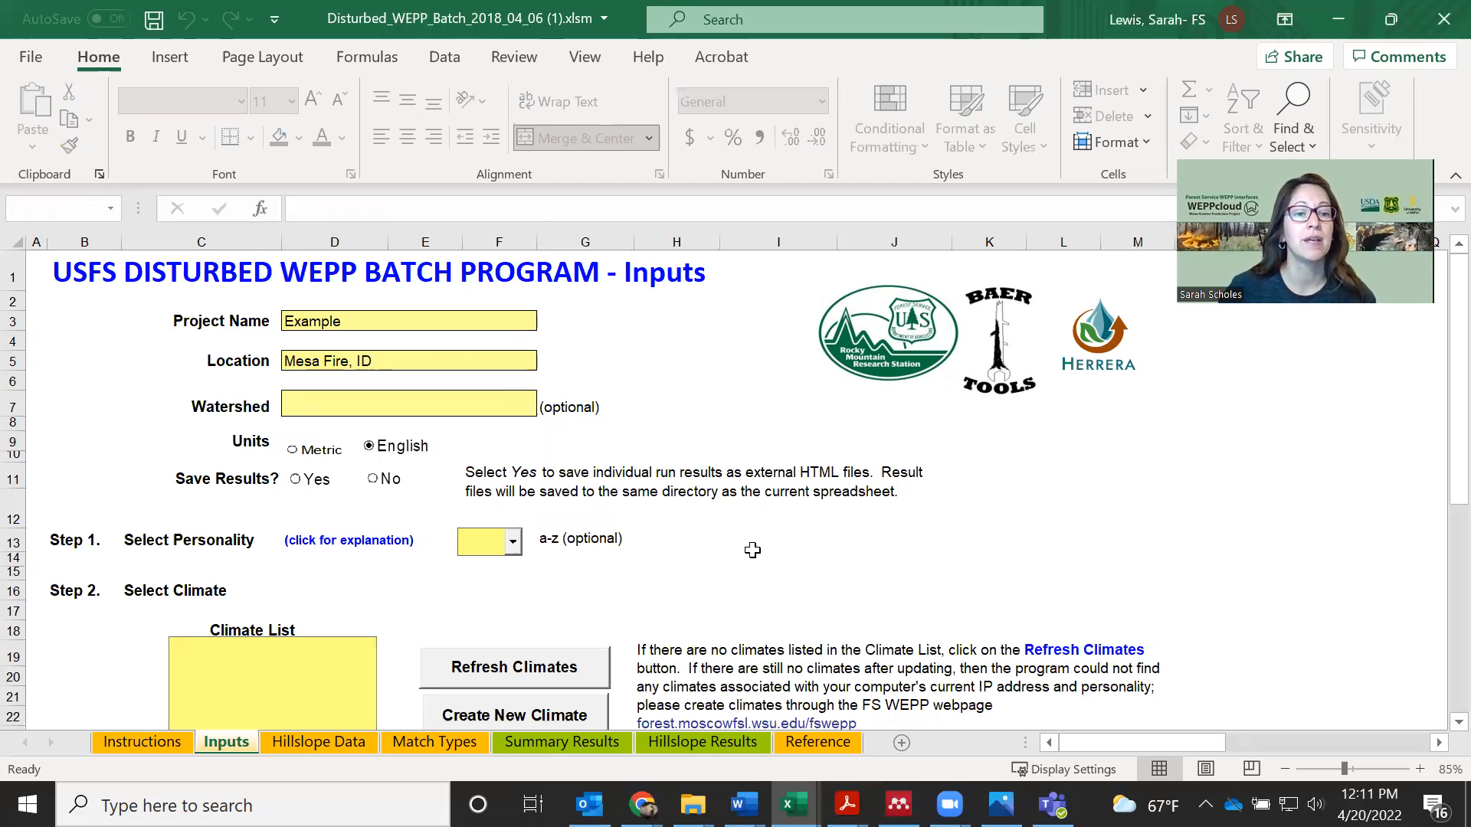
Refresh the Climate List on the Inputs sheet to load the personal climates
scroll(141, 482, "down", 1)
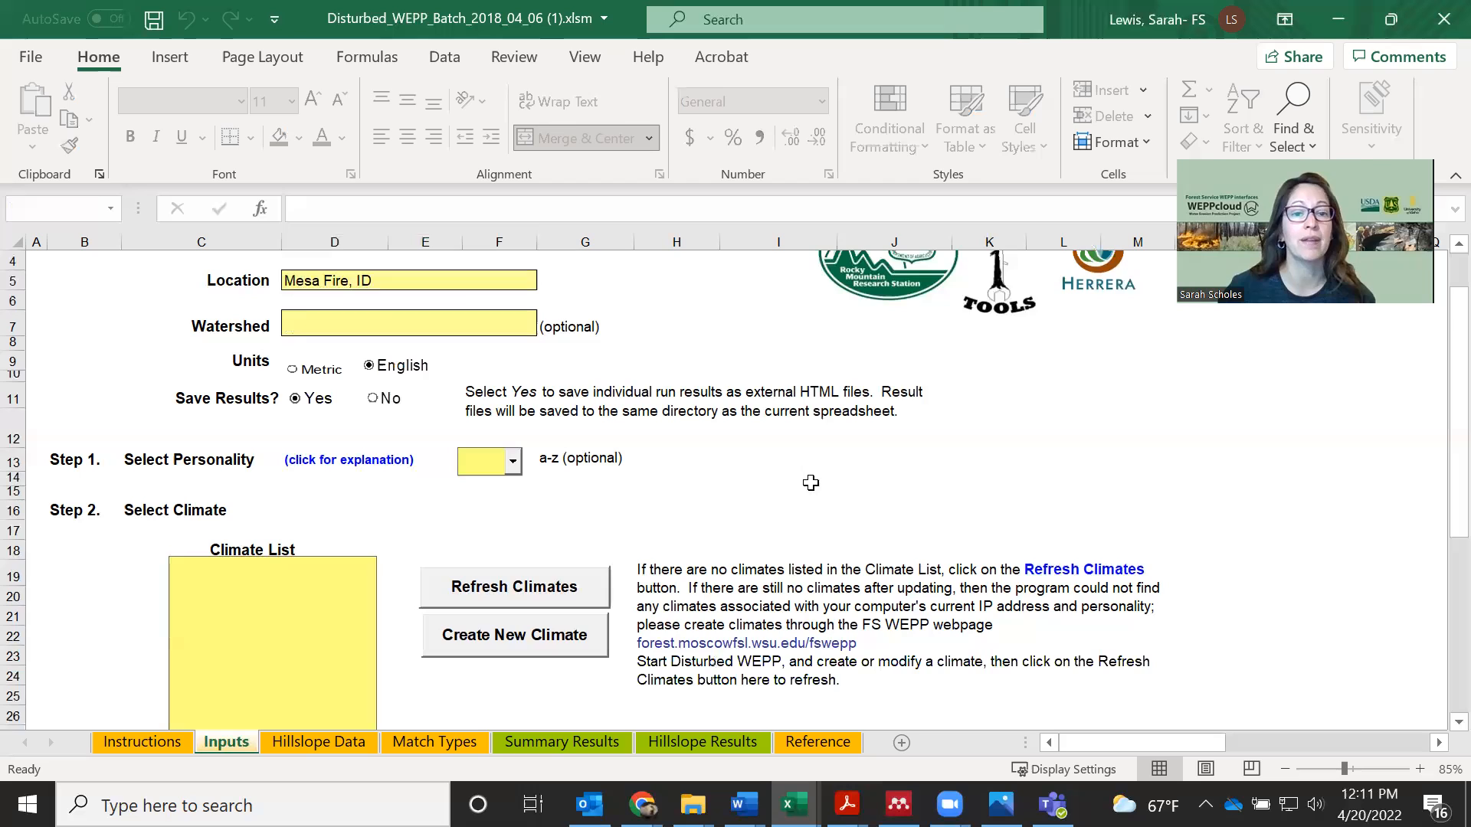
scroll(306, 575, "down", 1)
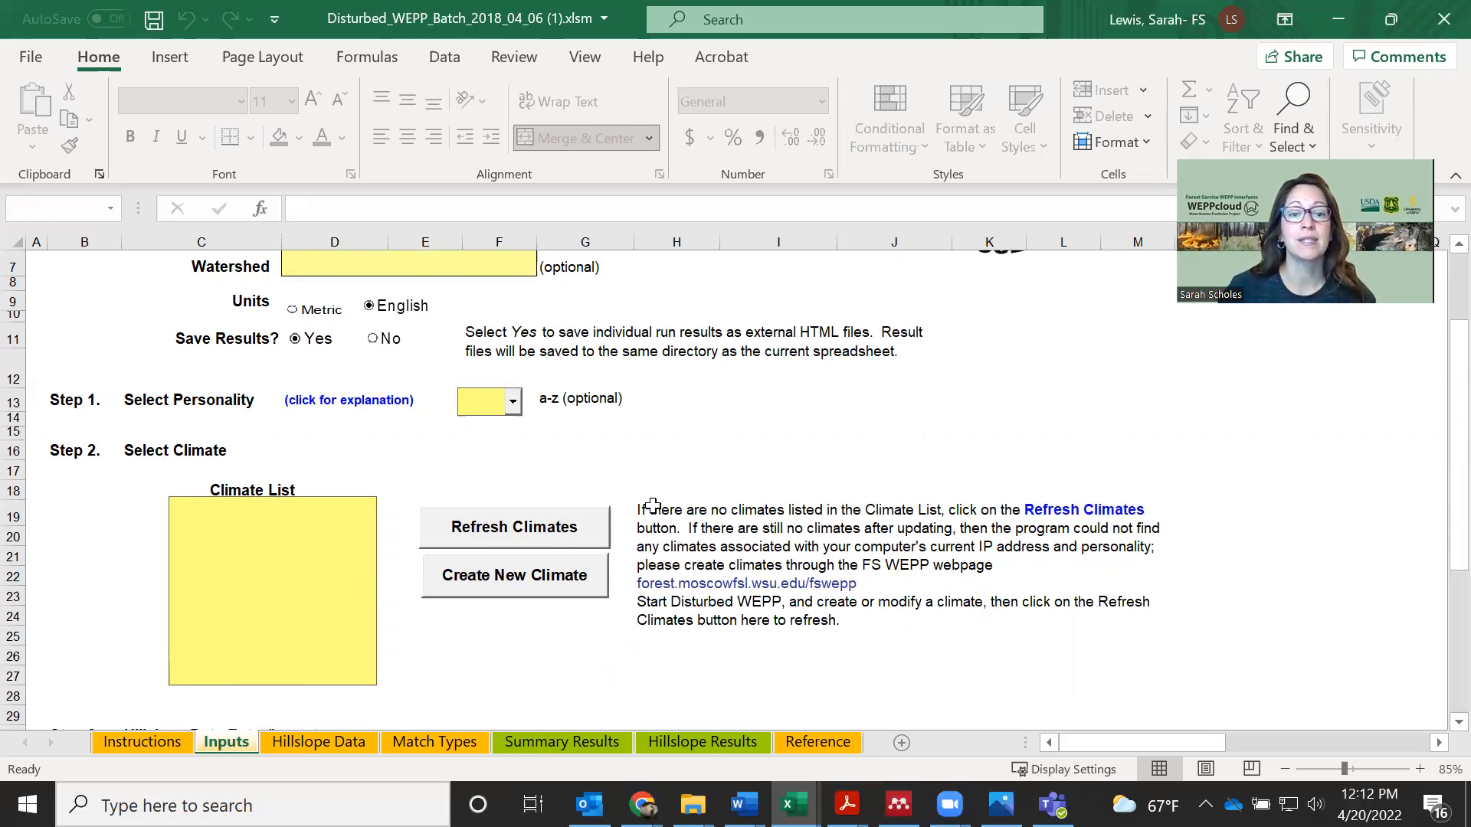
left_click(513, 529)
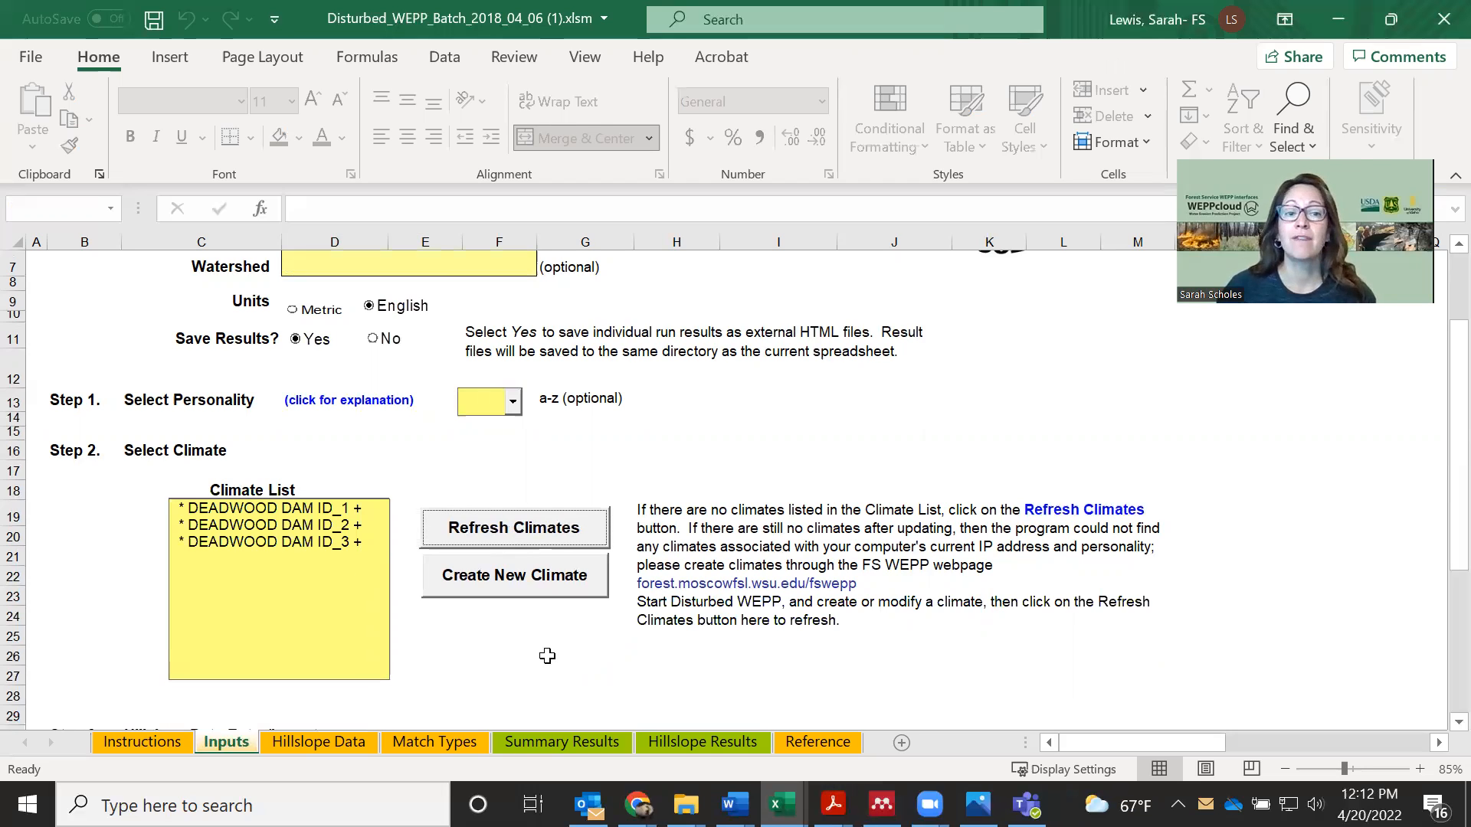
Start creating a new climate from the Inputs sheet and display the Rock:Clime climate stations for Idaho
left_click(509, 576)
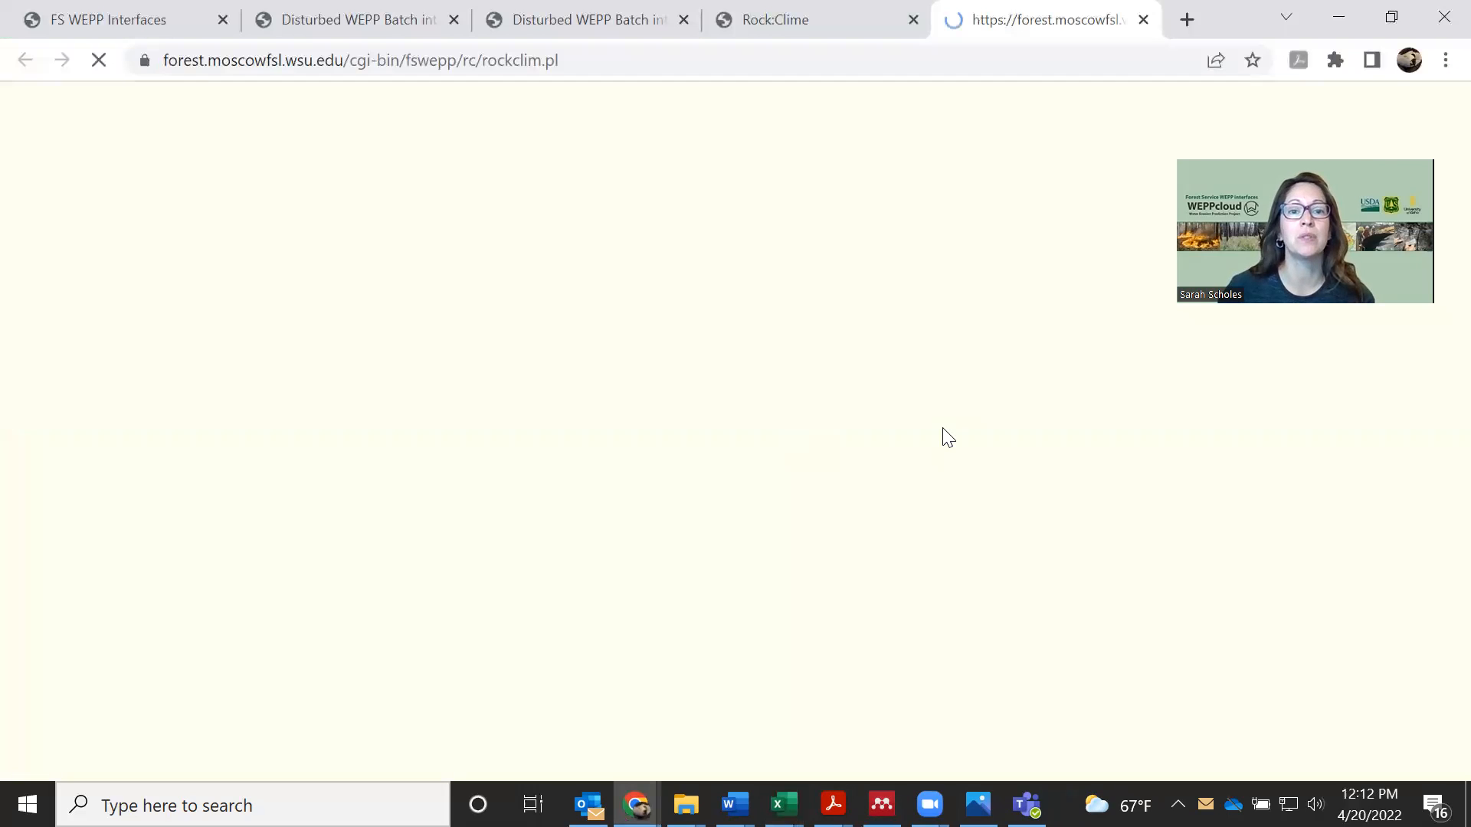
left_click_drag(793, 426, 785, 463)
left_click(678, 456)
left_click(716, 712)
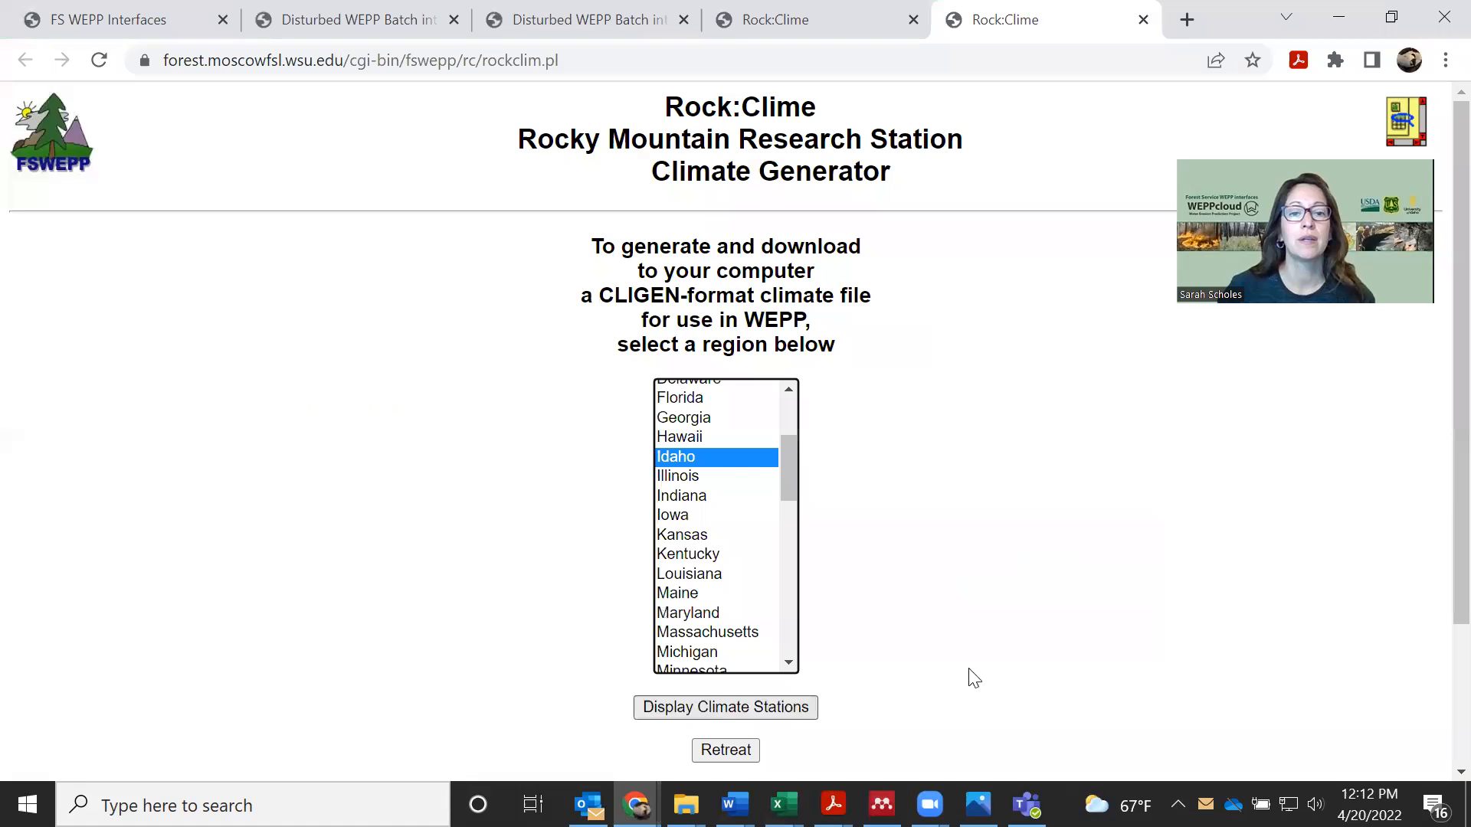
Select the DEADWOOD DAM ID station, view its climate description and return to the Idaho station list
left_click_drag(837, 291, 839, 322)
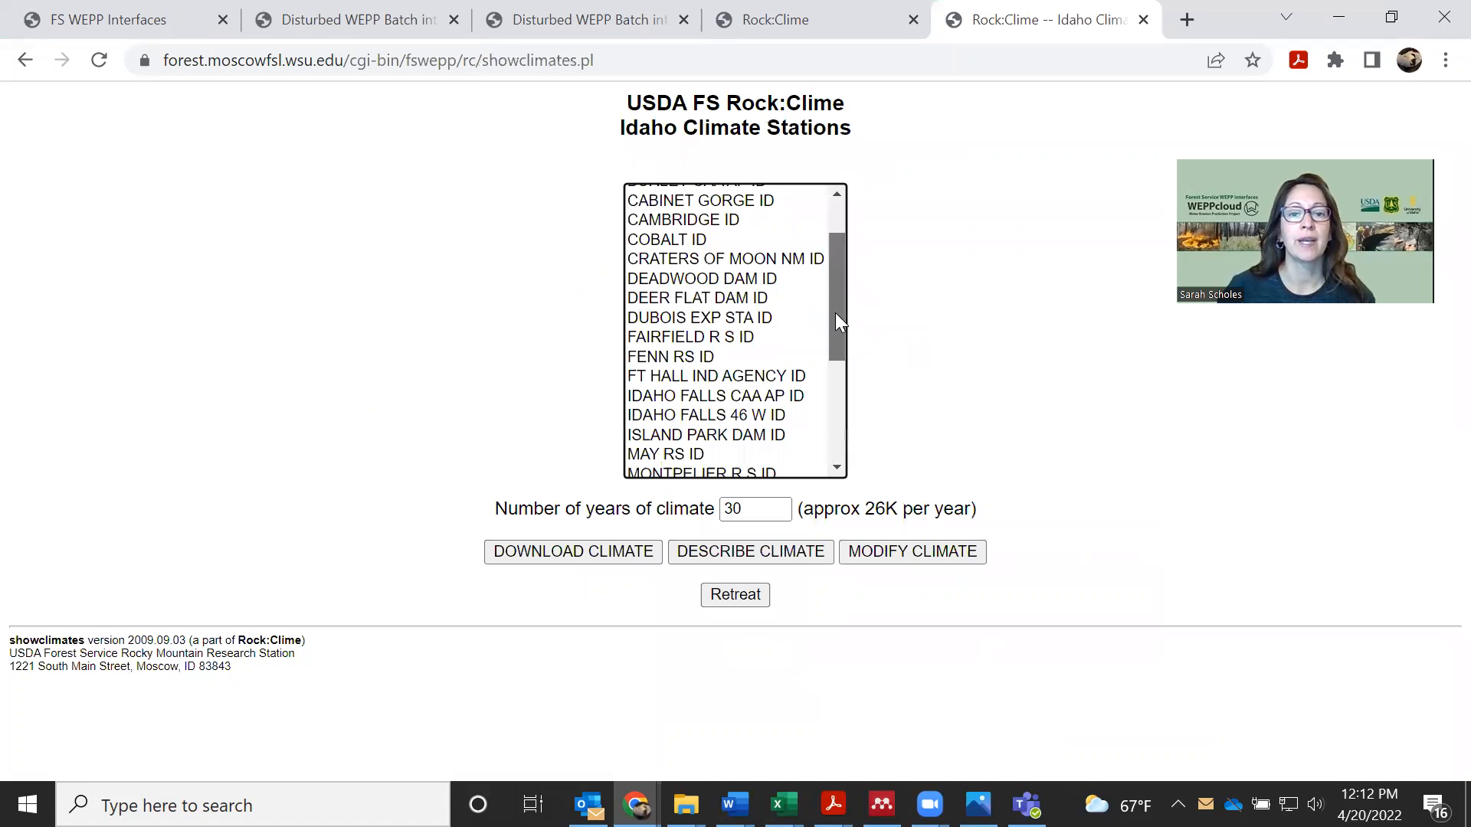
left_click_drag(836, 389, 840, 309)
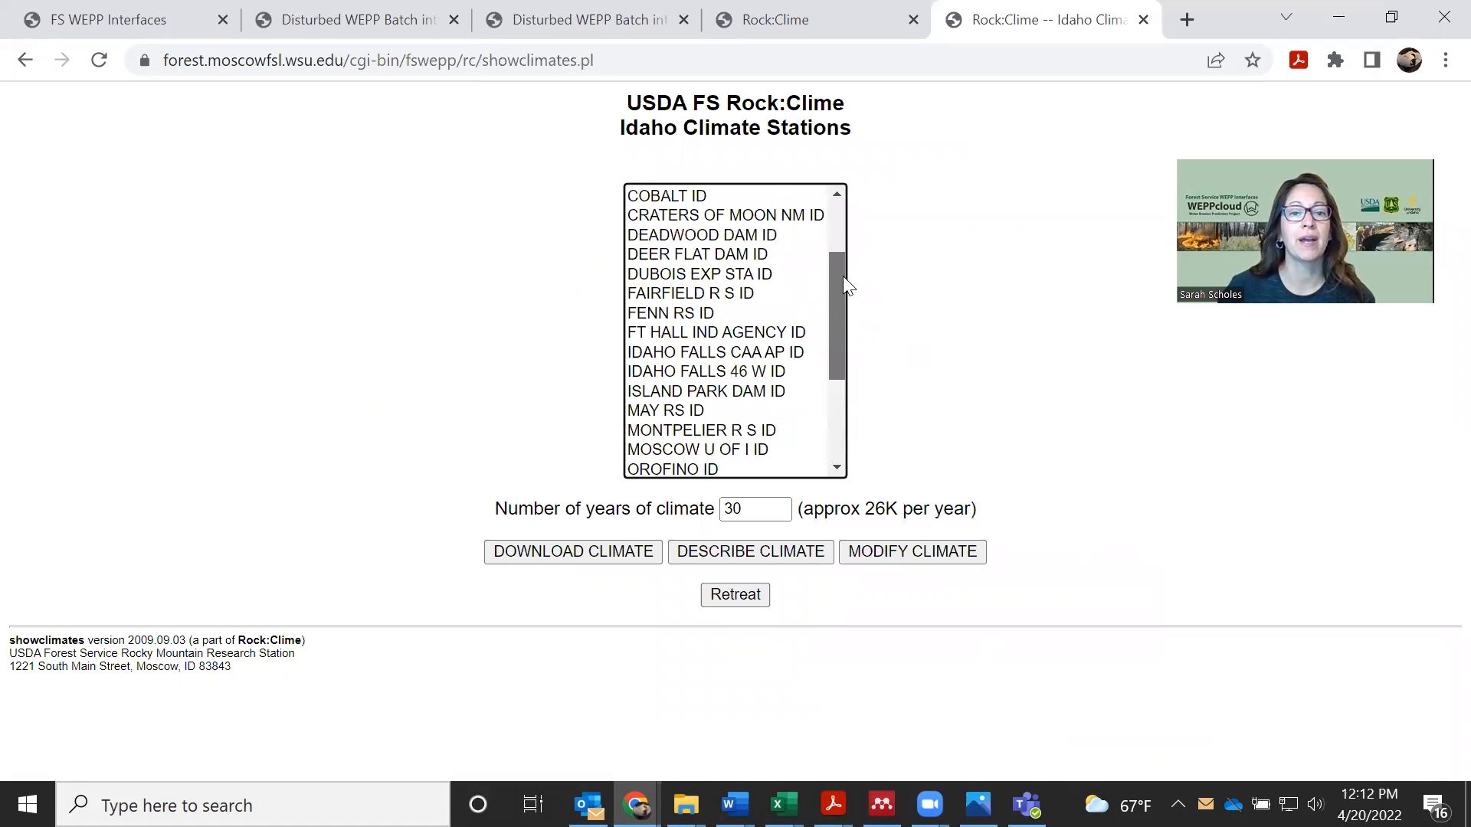
scroll(700, 207, "up", 1)
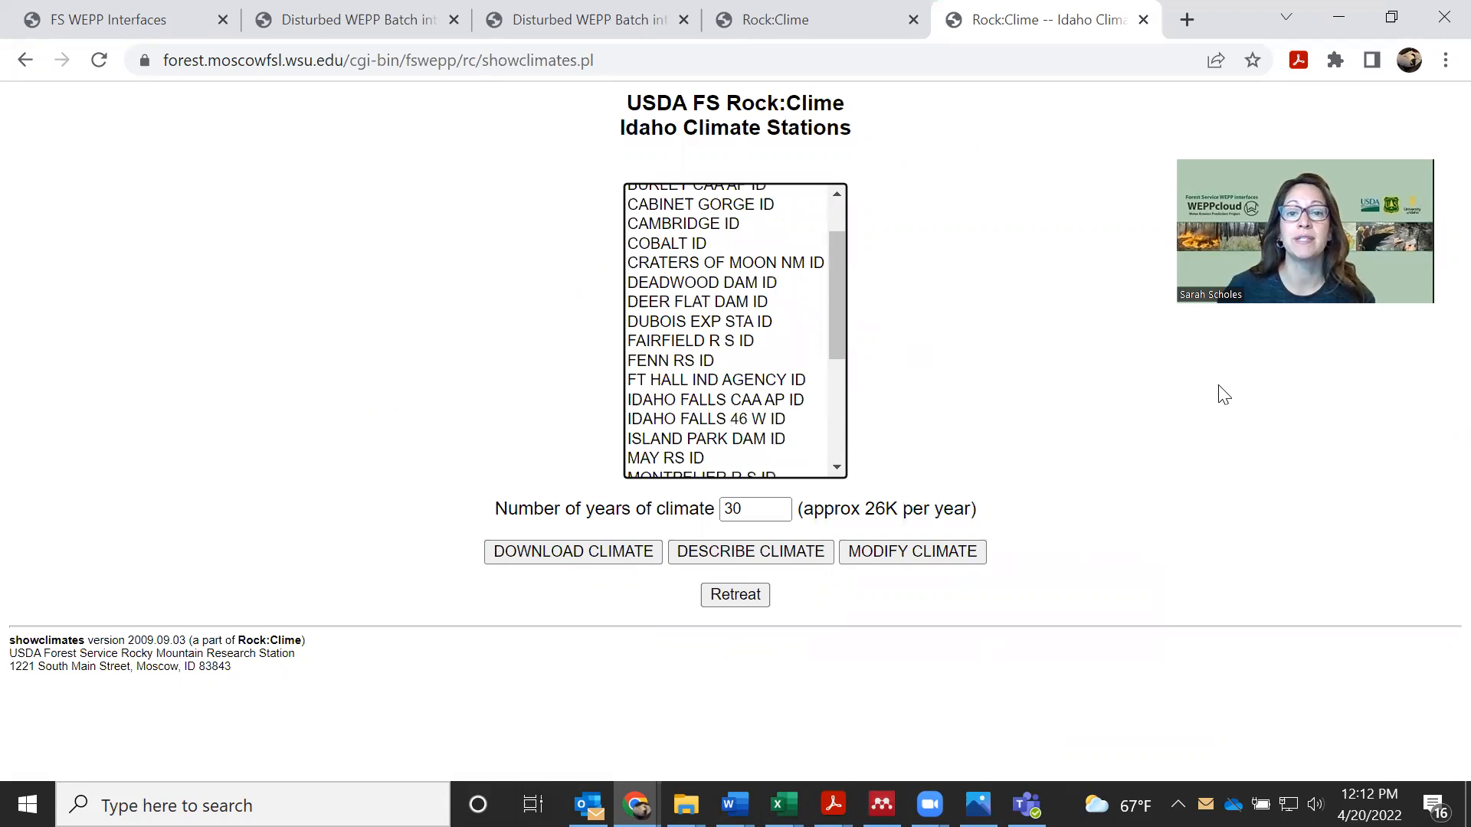
key("d")
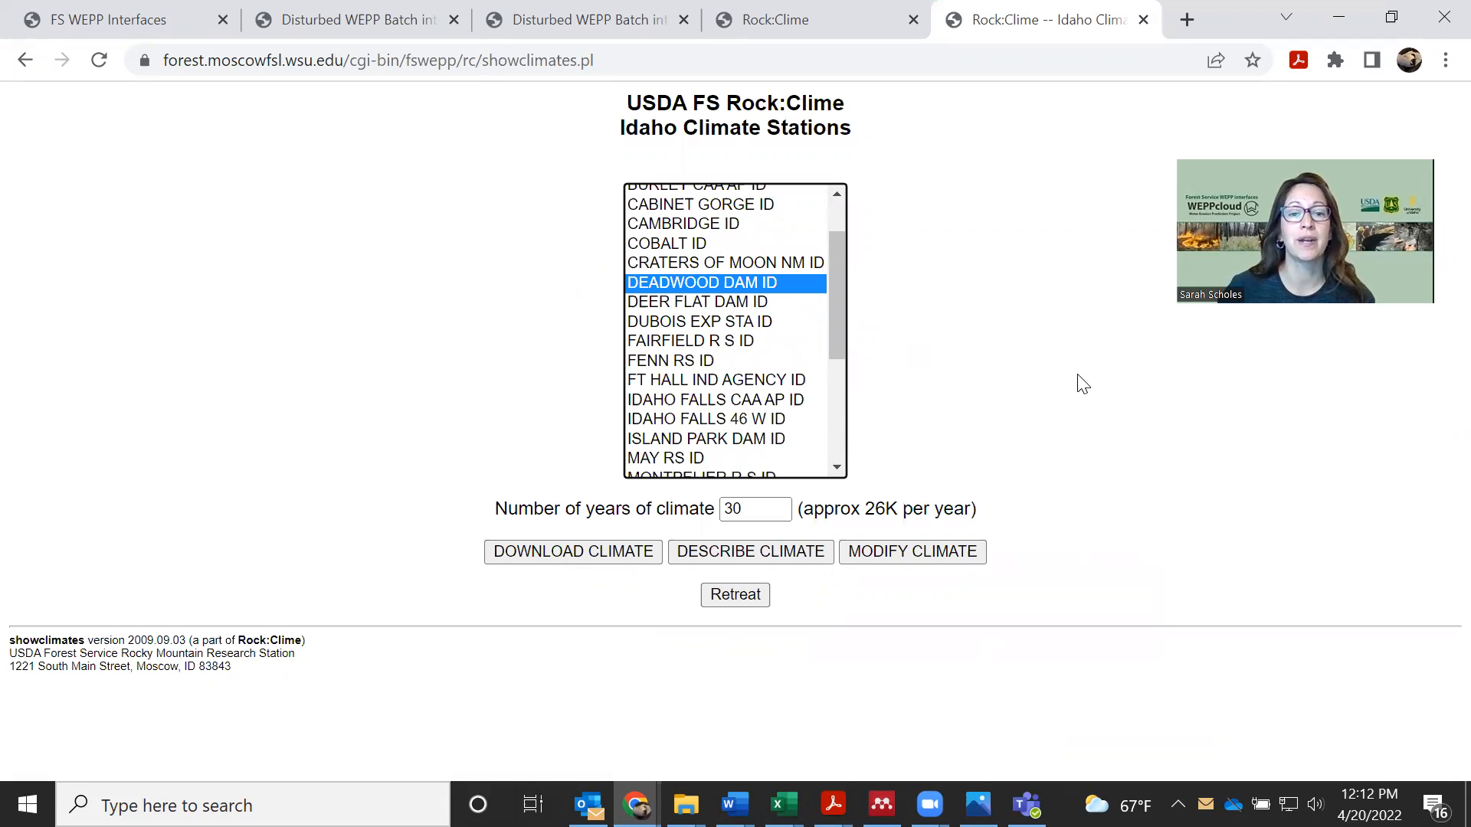
left_click(770, 560)
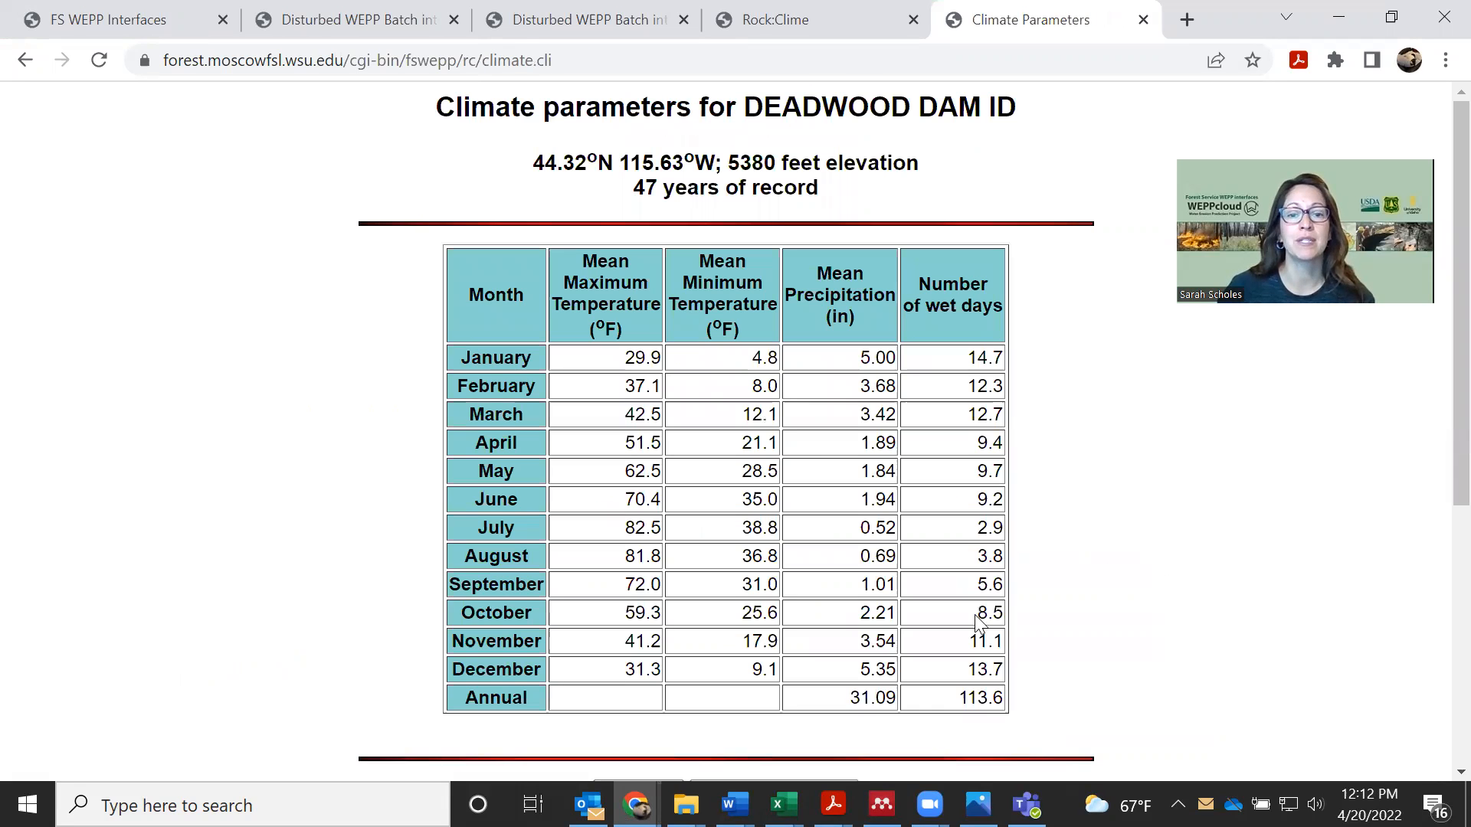
scroll(1061, 613, "down", 3)
left_click(814, 558)
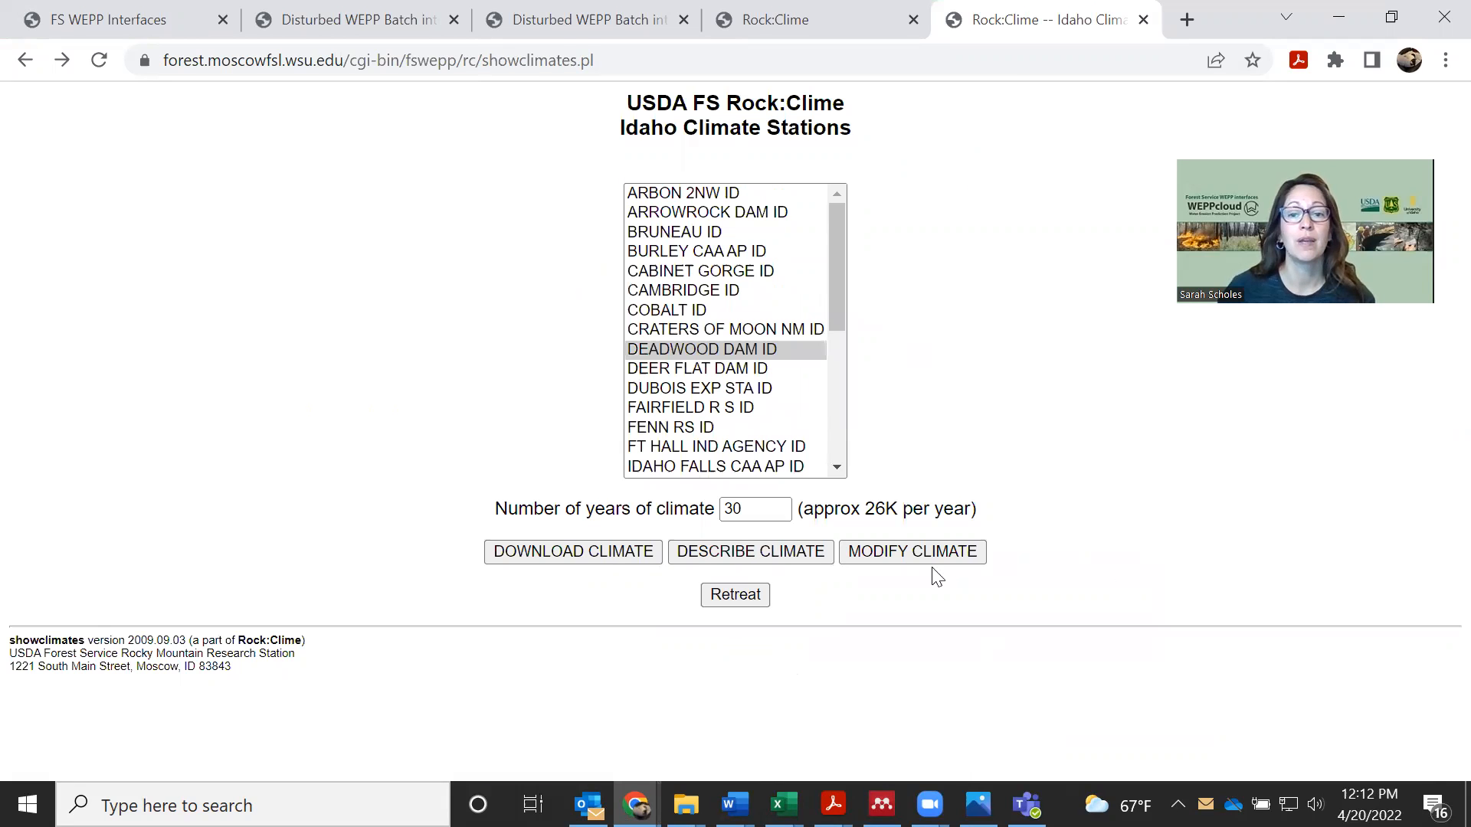
Open the DEADWOOD DAM ID climate for modification, name it DEADWOOD DAM ID_4 and add it to the personal climate stations
left_click(948, 559)
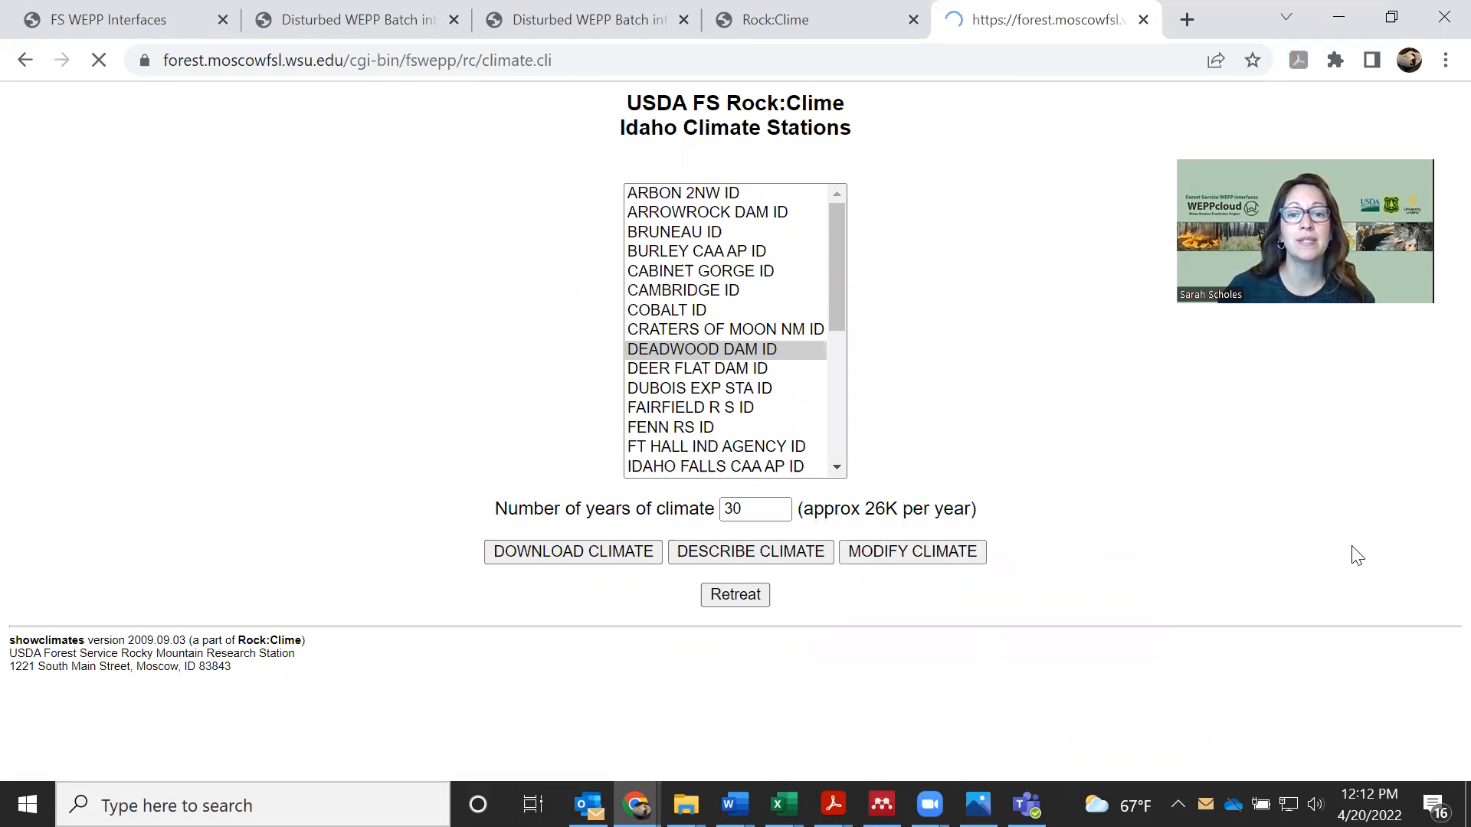
scroll(1280, 552, "down", 3)
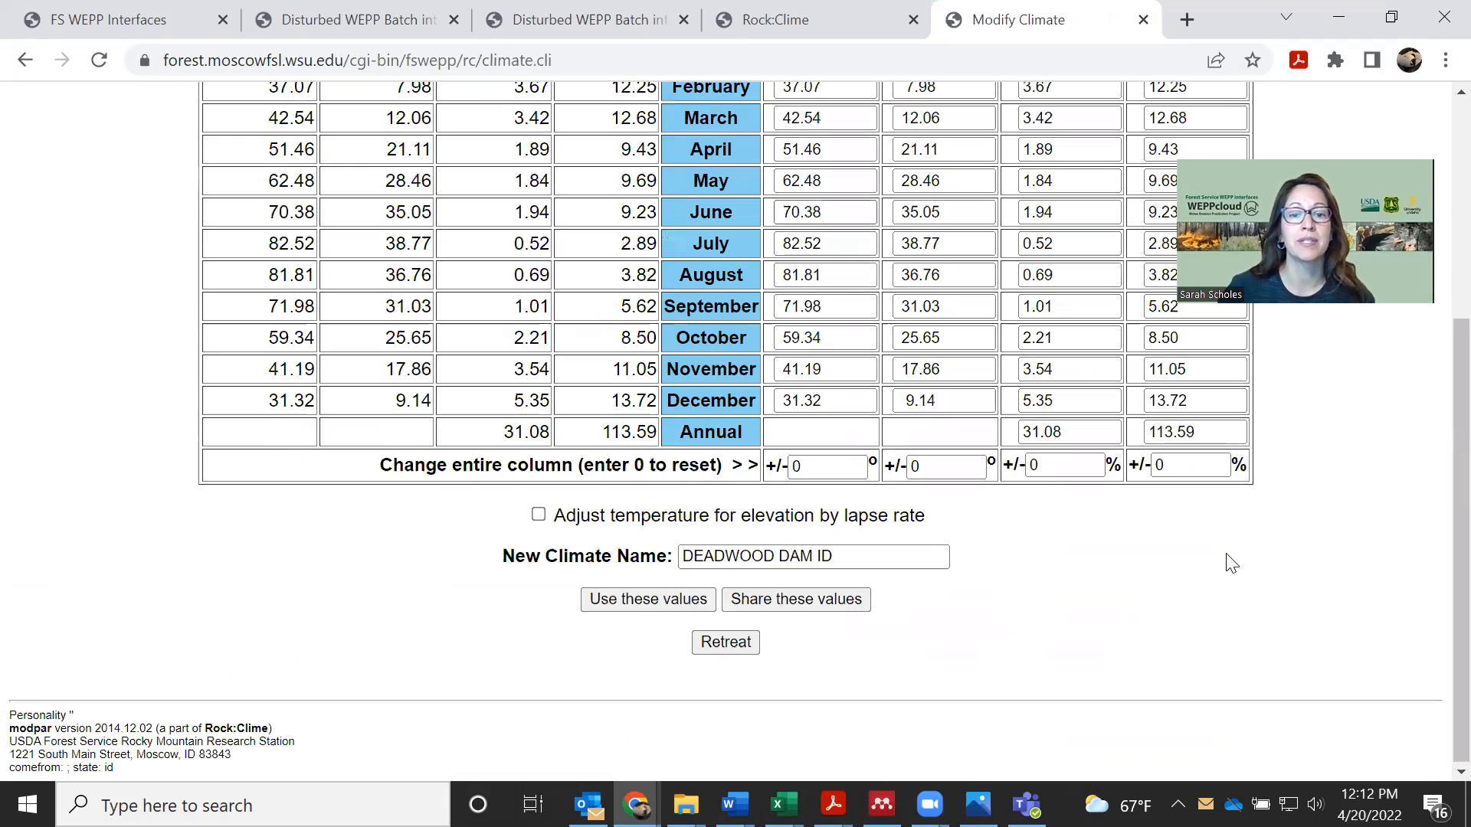
left_click(935, 556)
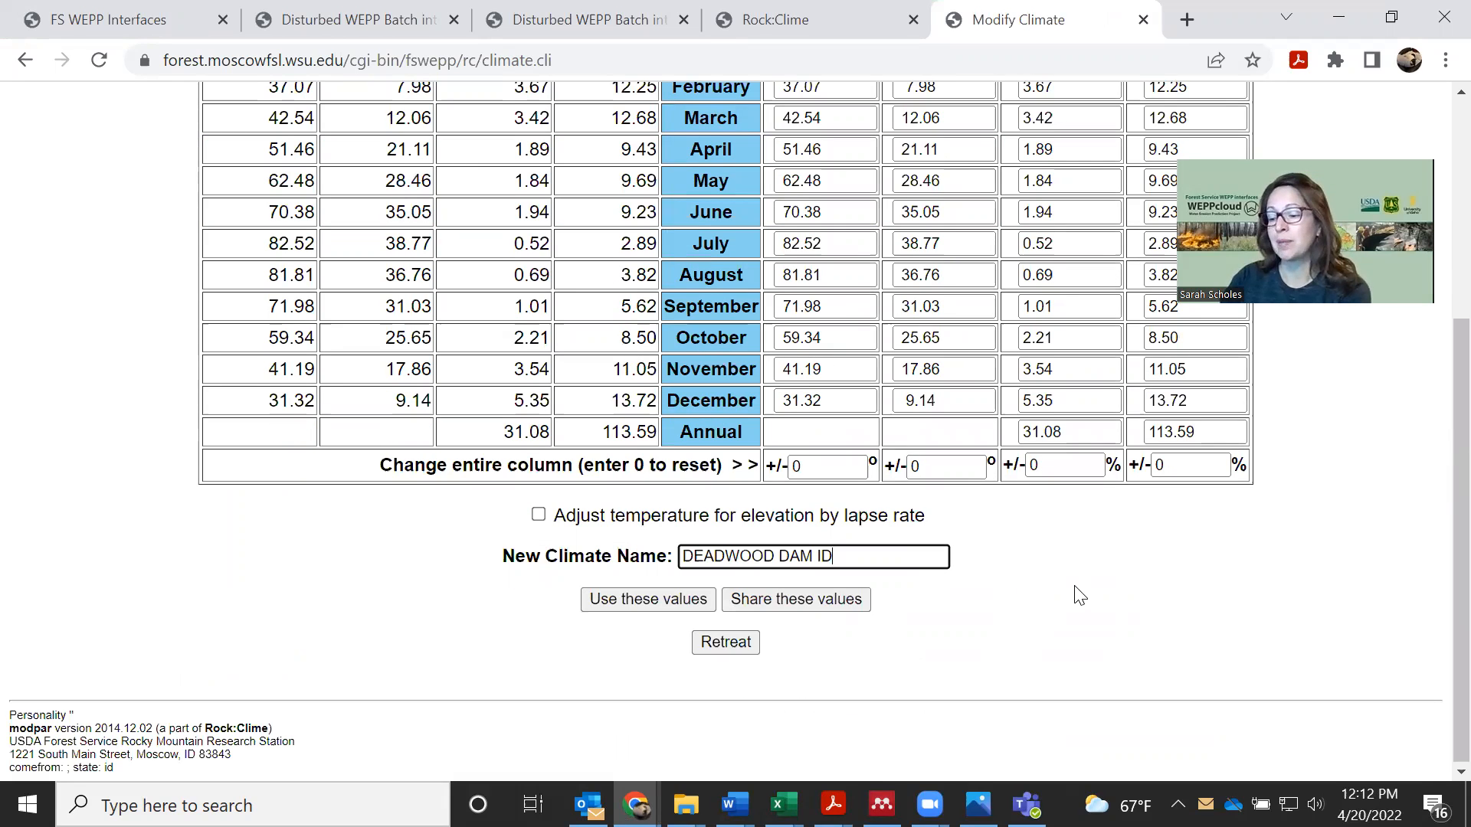
type("_4")
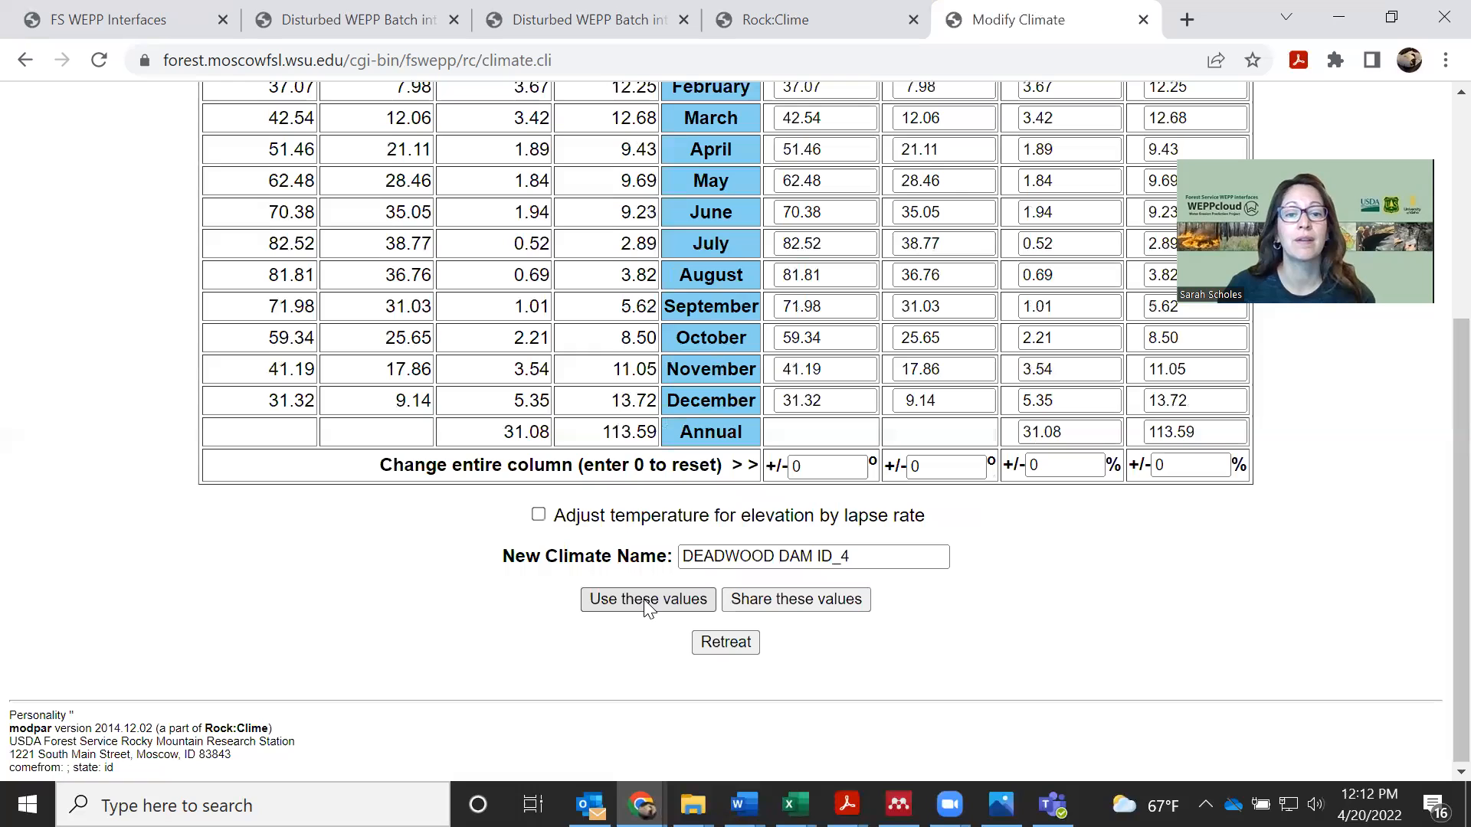
left_click(809, 603)
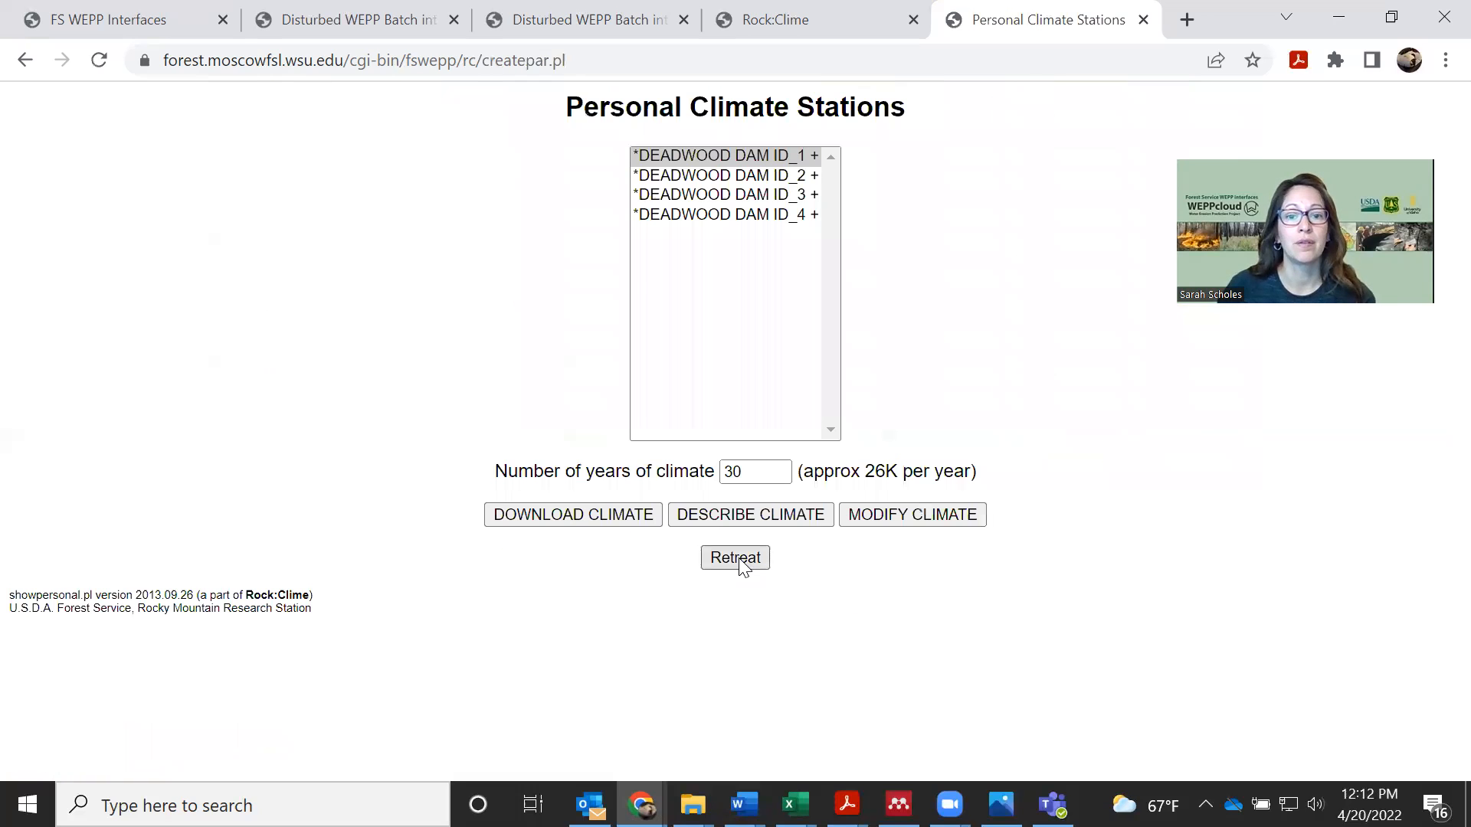
Leave the personal climate stations, switch back to the Excel workbook, refresh the Climate List and select DEADWOOD DAM ID_4
left_click(739, 559)
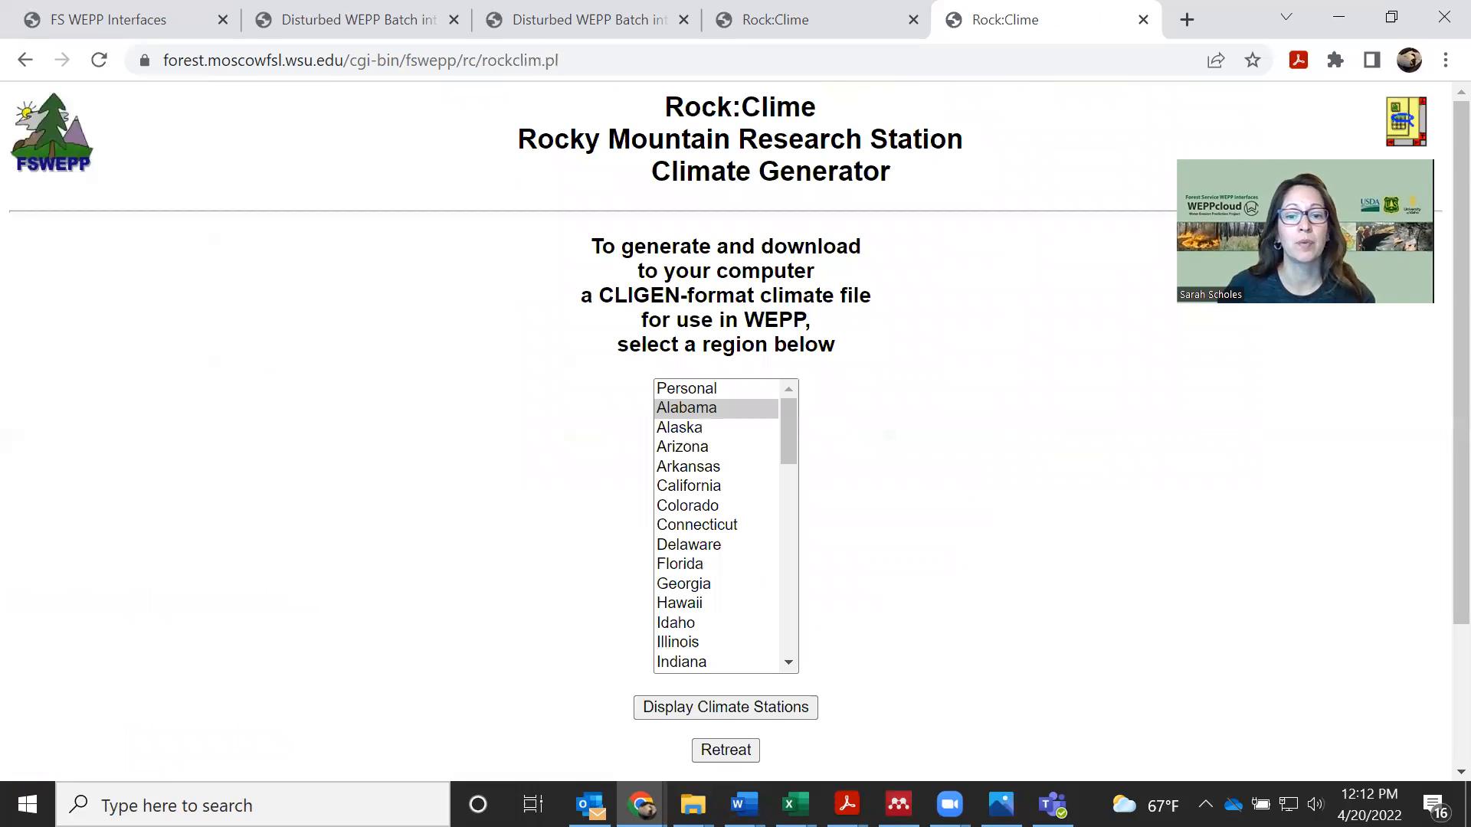
left_click(1018, 728)
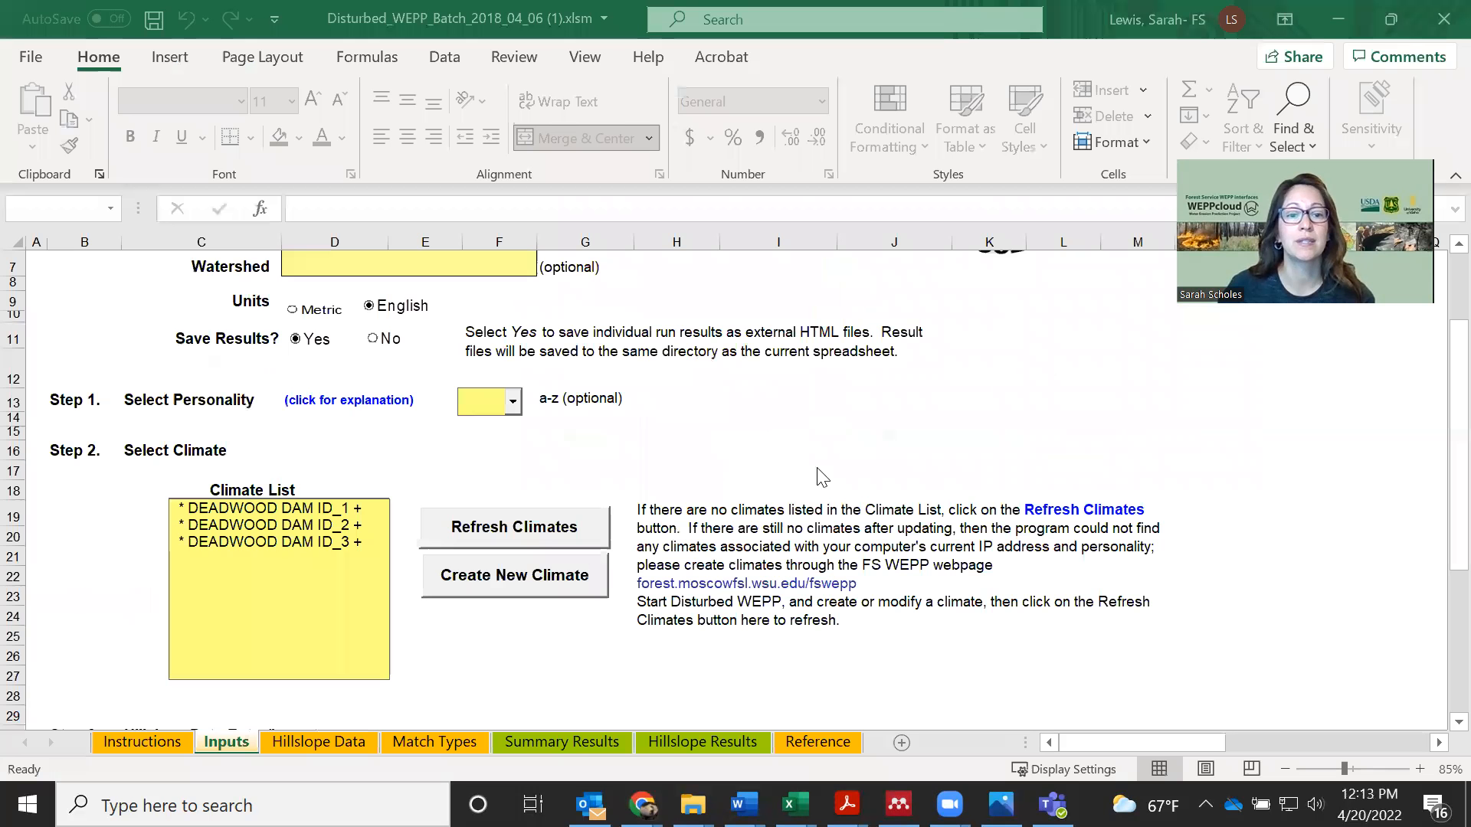
left_click(521, 536)
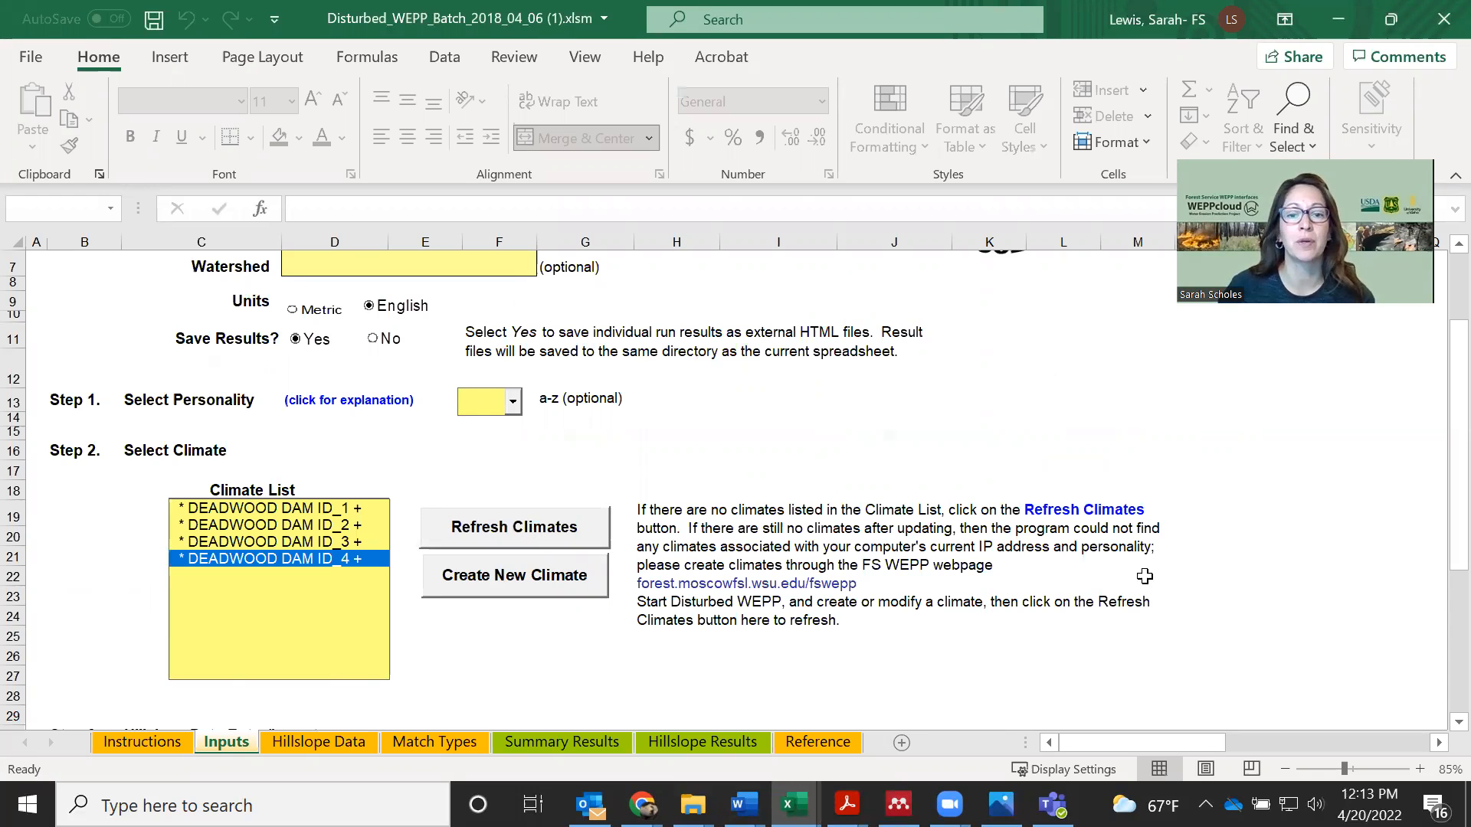
Import ERMiT_input_Mesa.csv as the GIS hillslope file, overwriting the existing data, and review the imported rows on the Hillslope Data sheet
scroll(1216, 565, "down", 2)
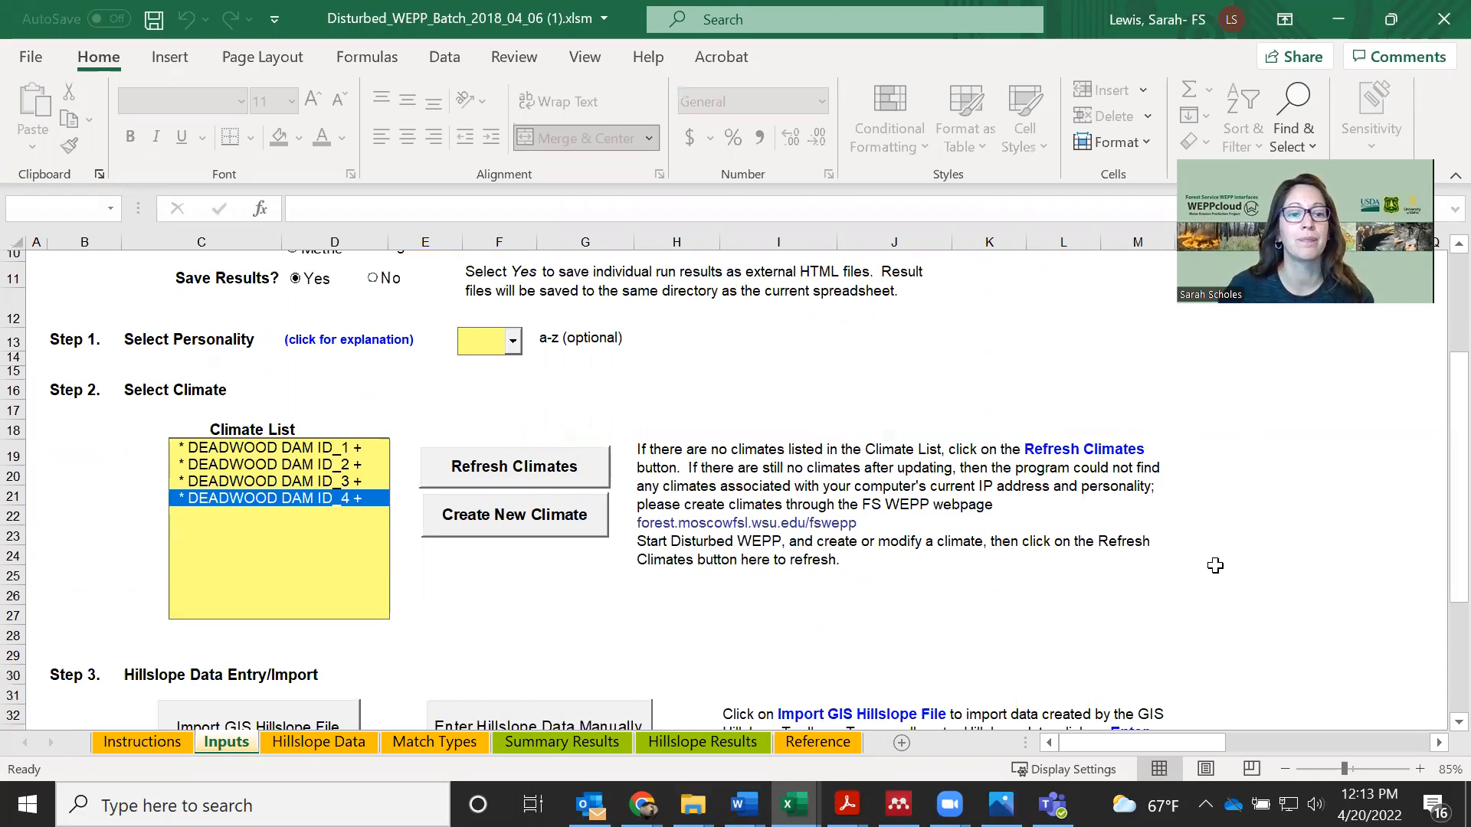
scroll(1267, 570, "down", 2)
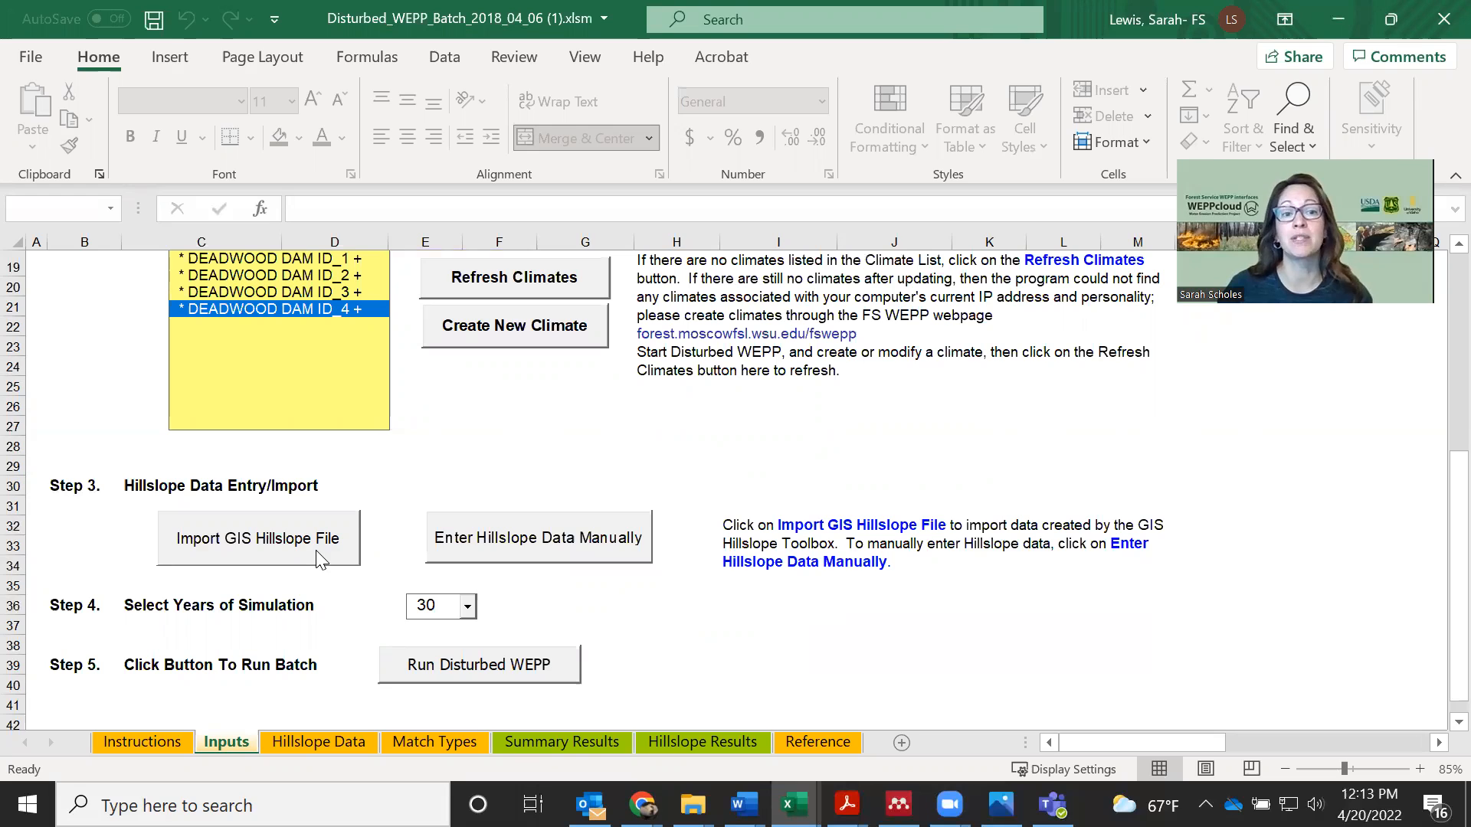
left_click(256, 541)
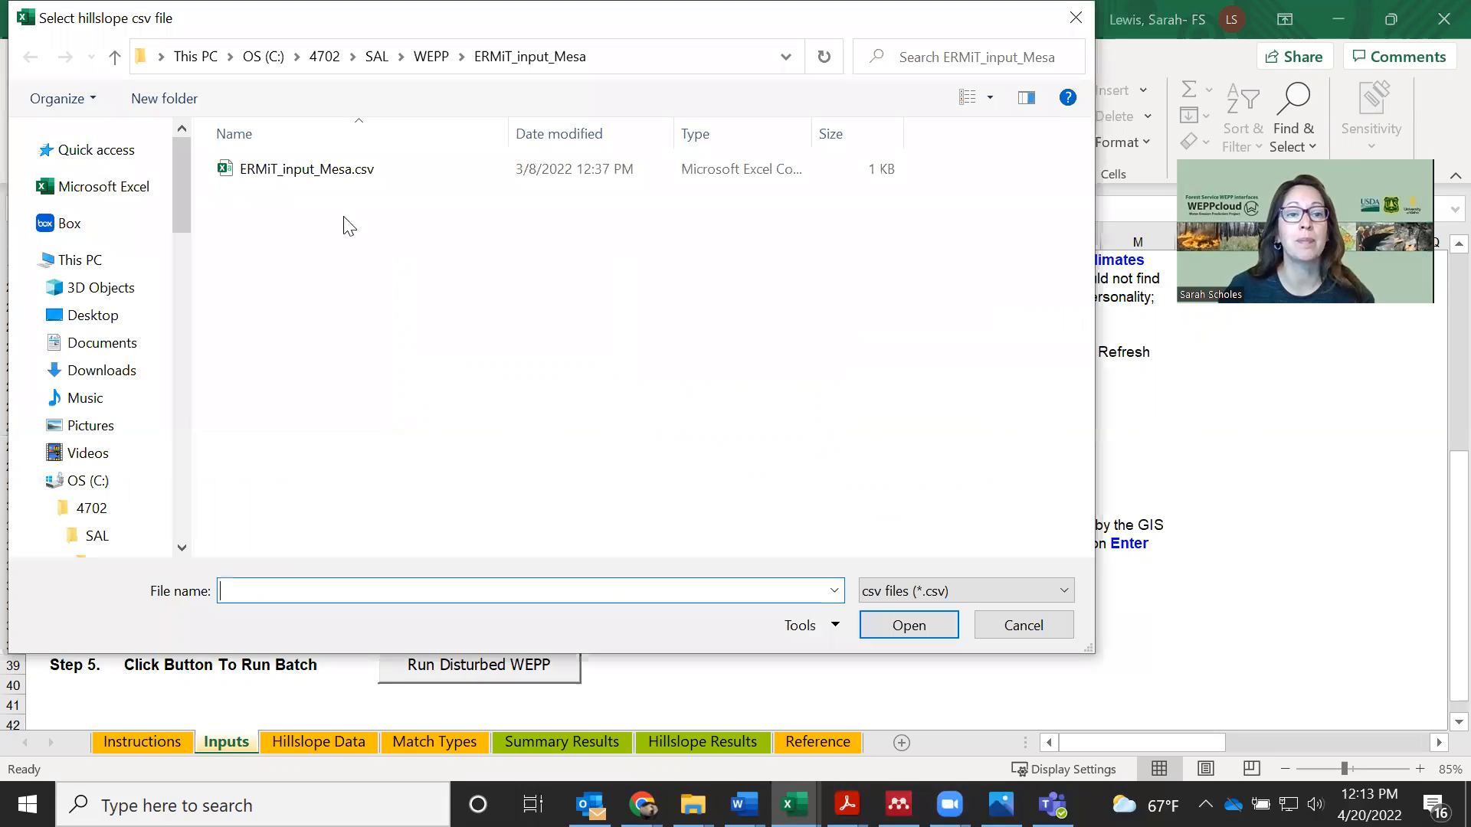
left_click(317, 176)
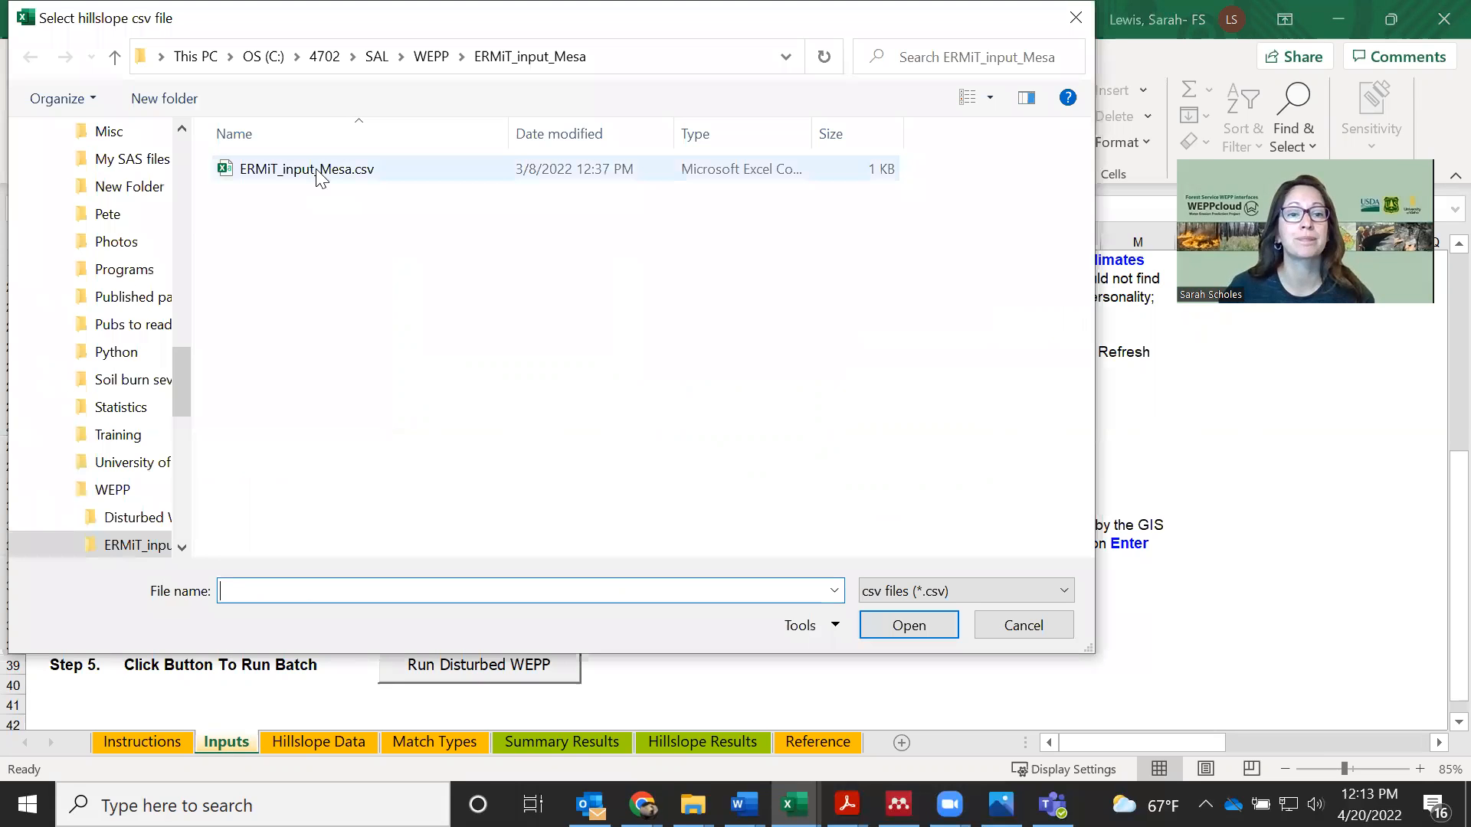
left_click(908, 626)
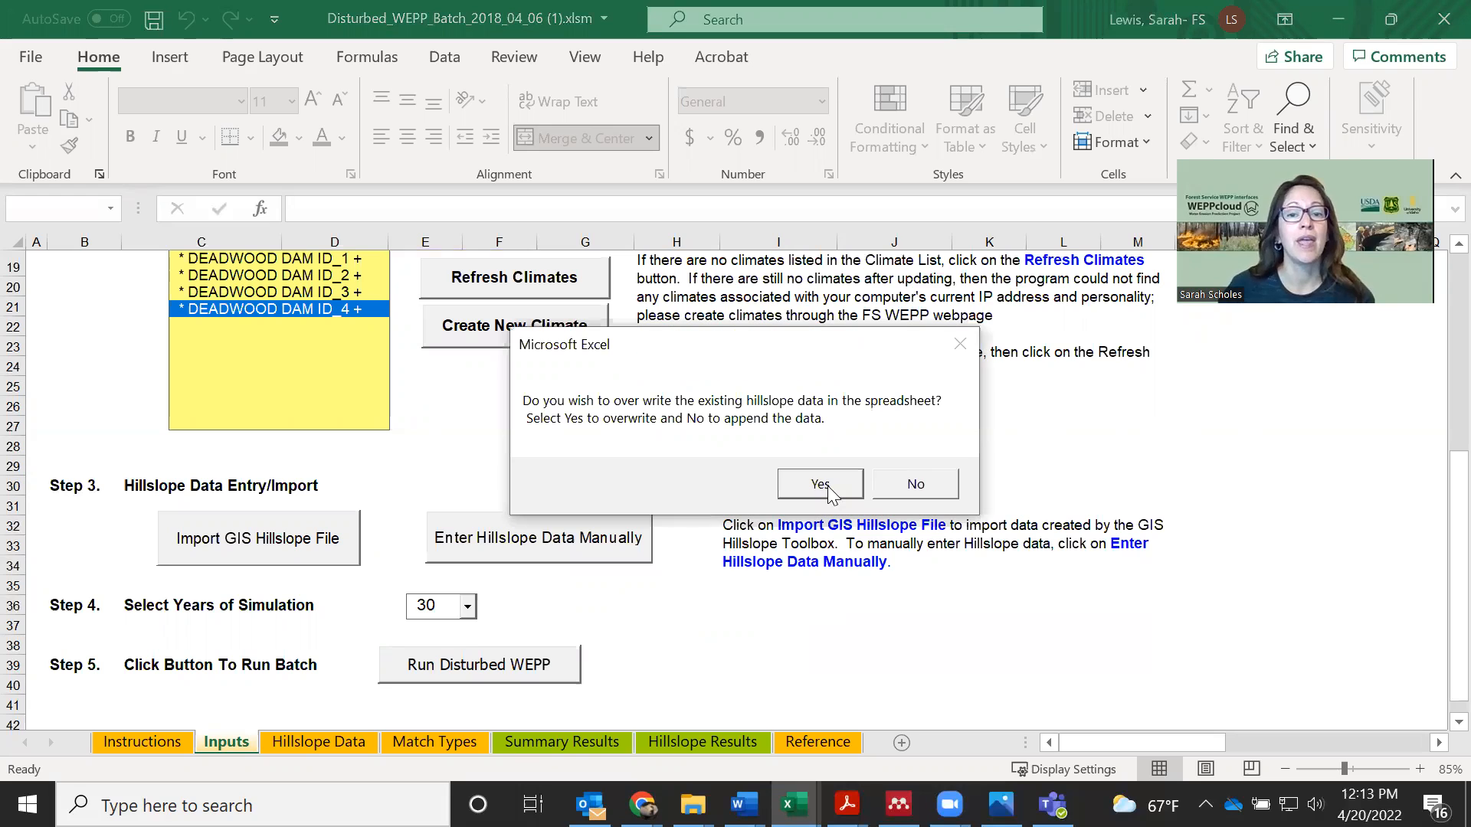
left_click(819, 487)
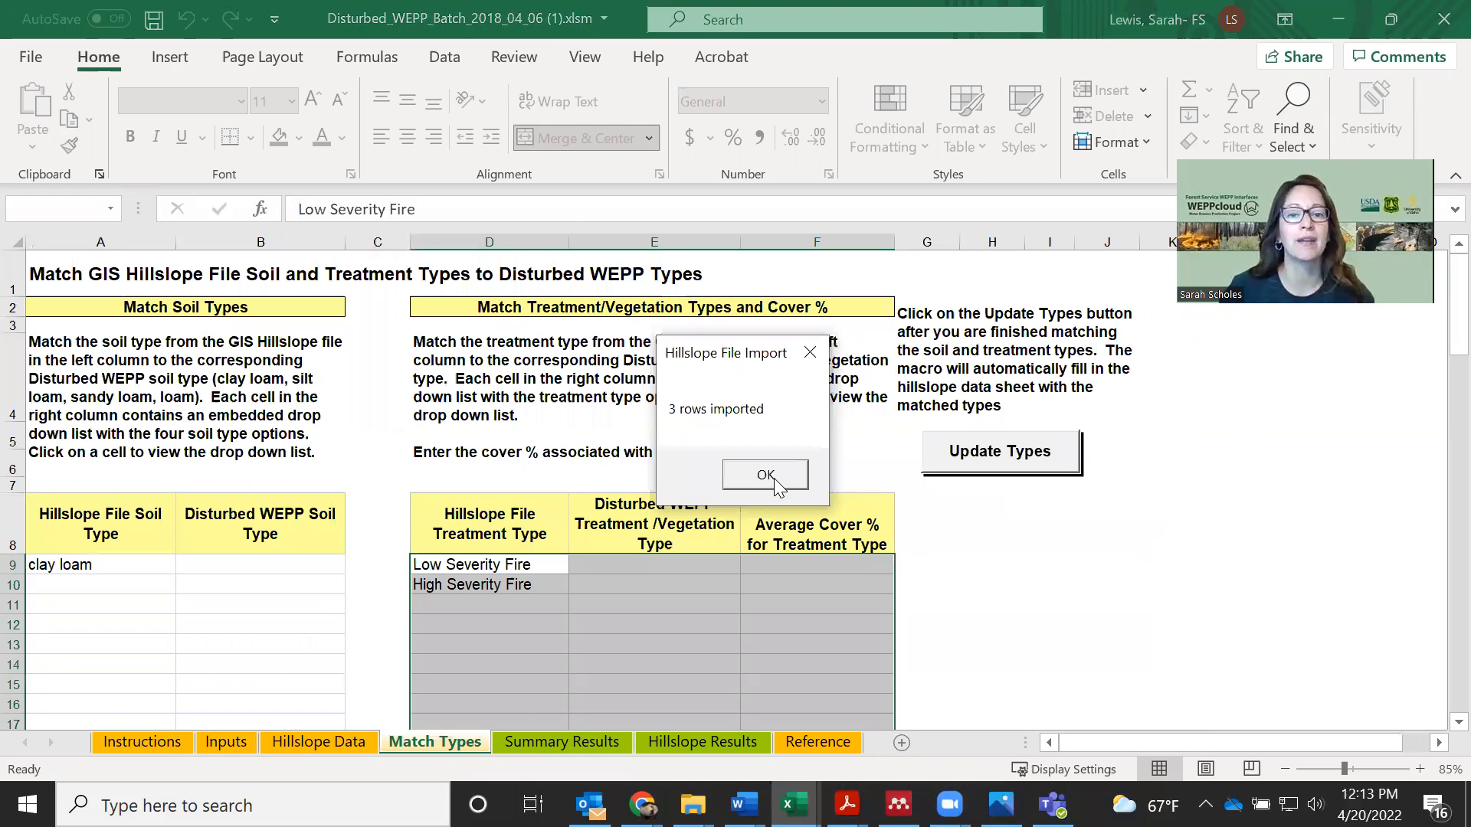
left_click(766, 475)
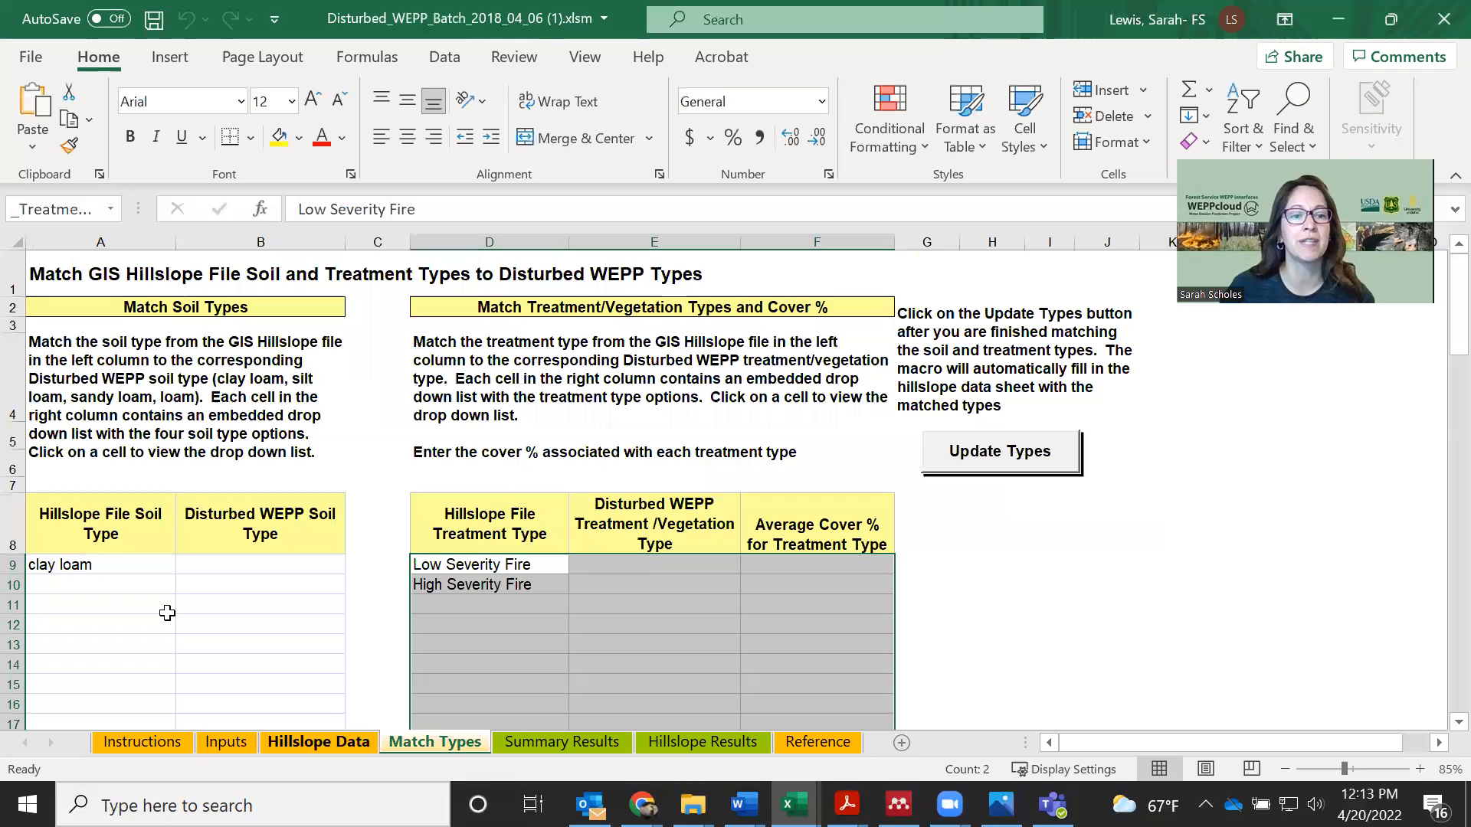
left_click(318, 742)
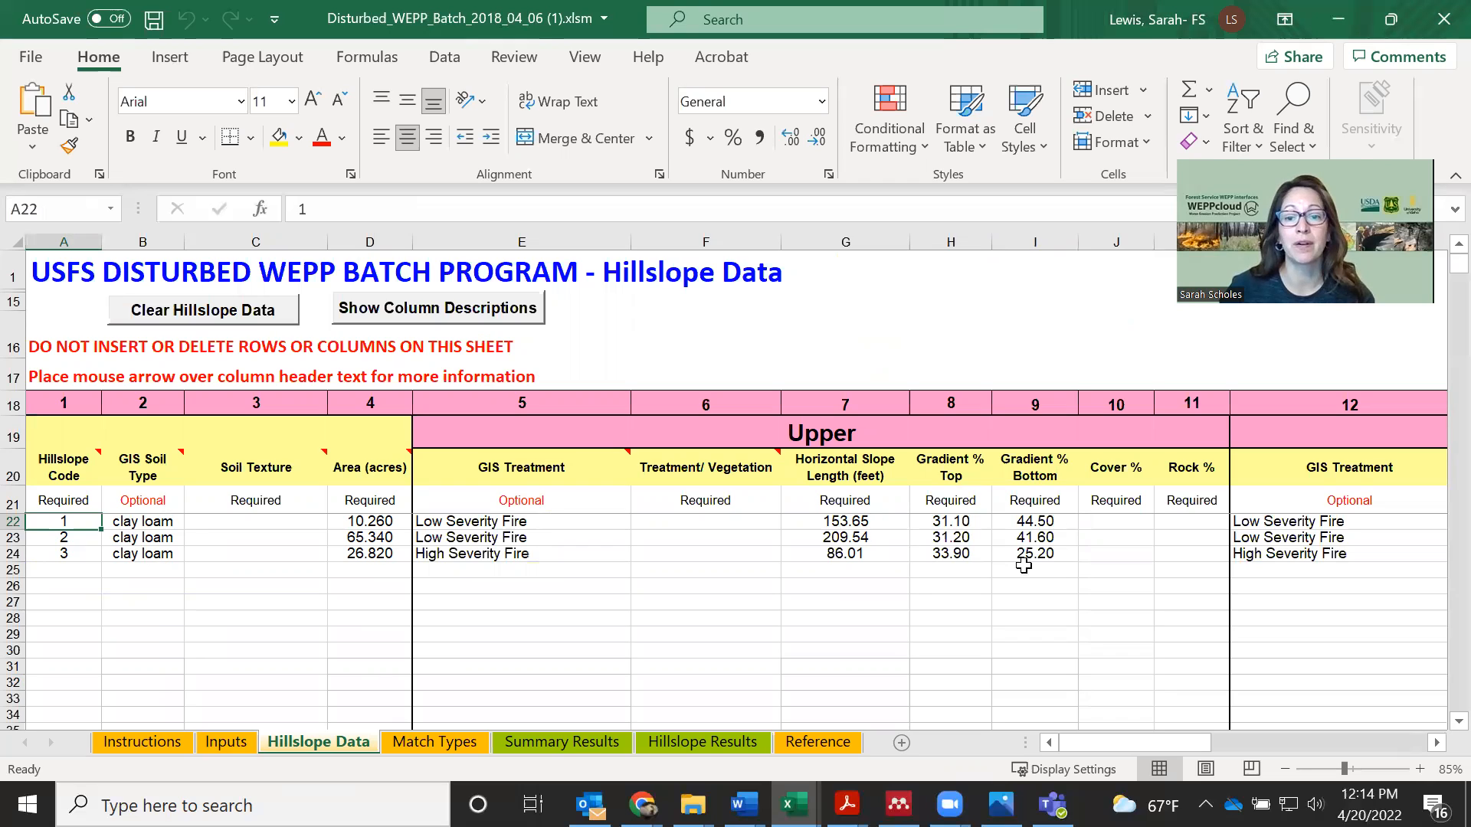
left_click_drag(1108, 748, 1145, 749)
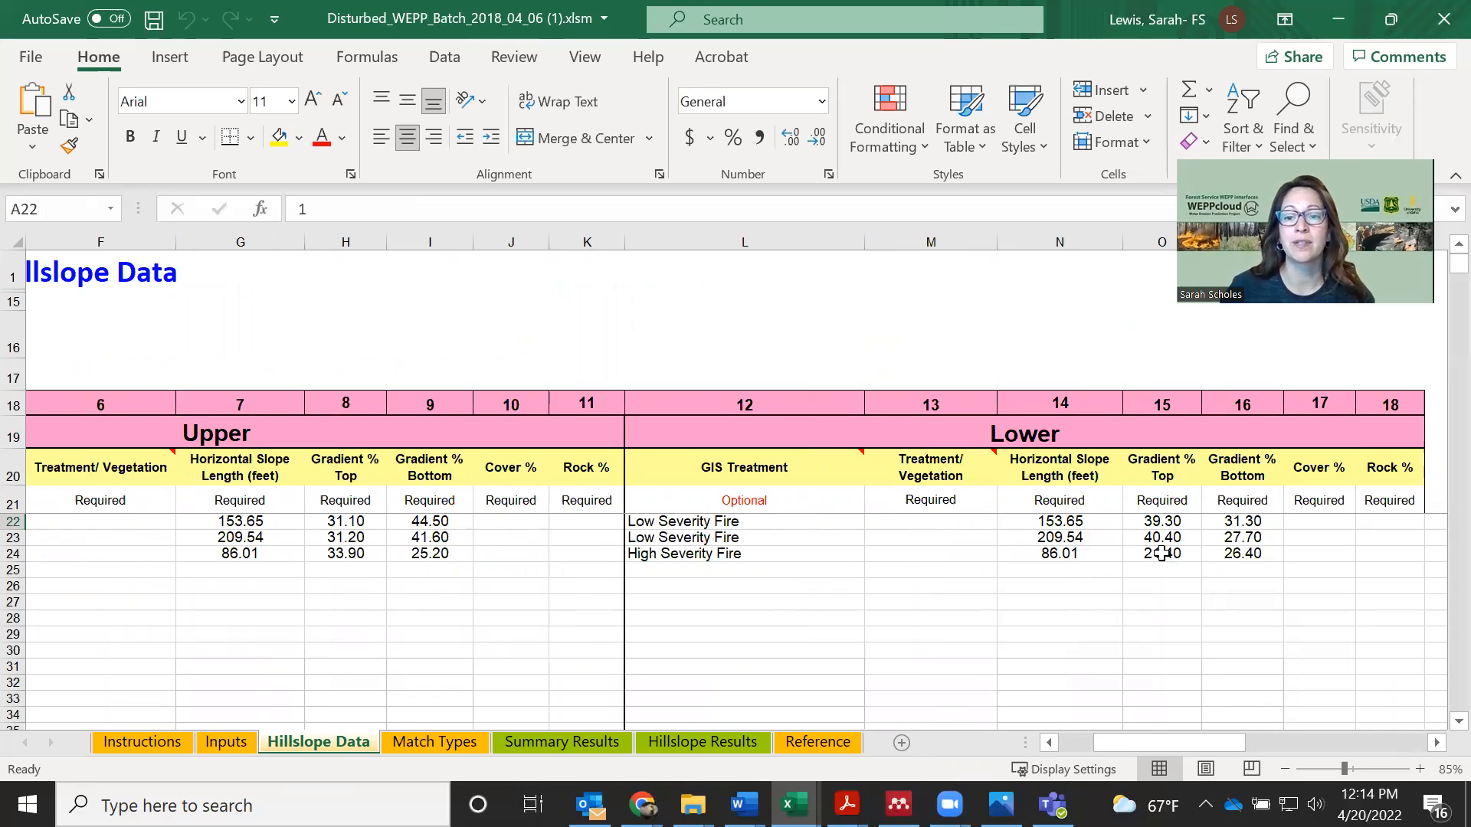
left_click_drag(1147, 743, 1120, 743)
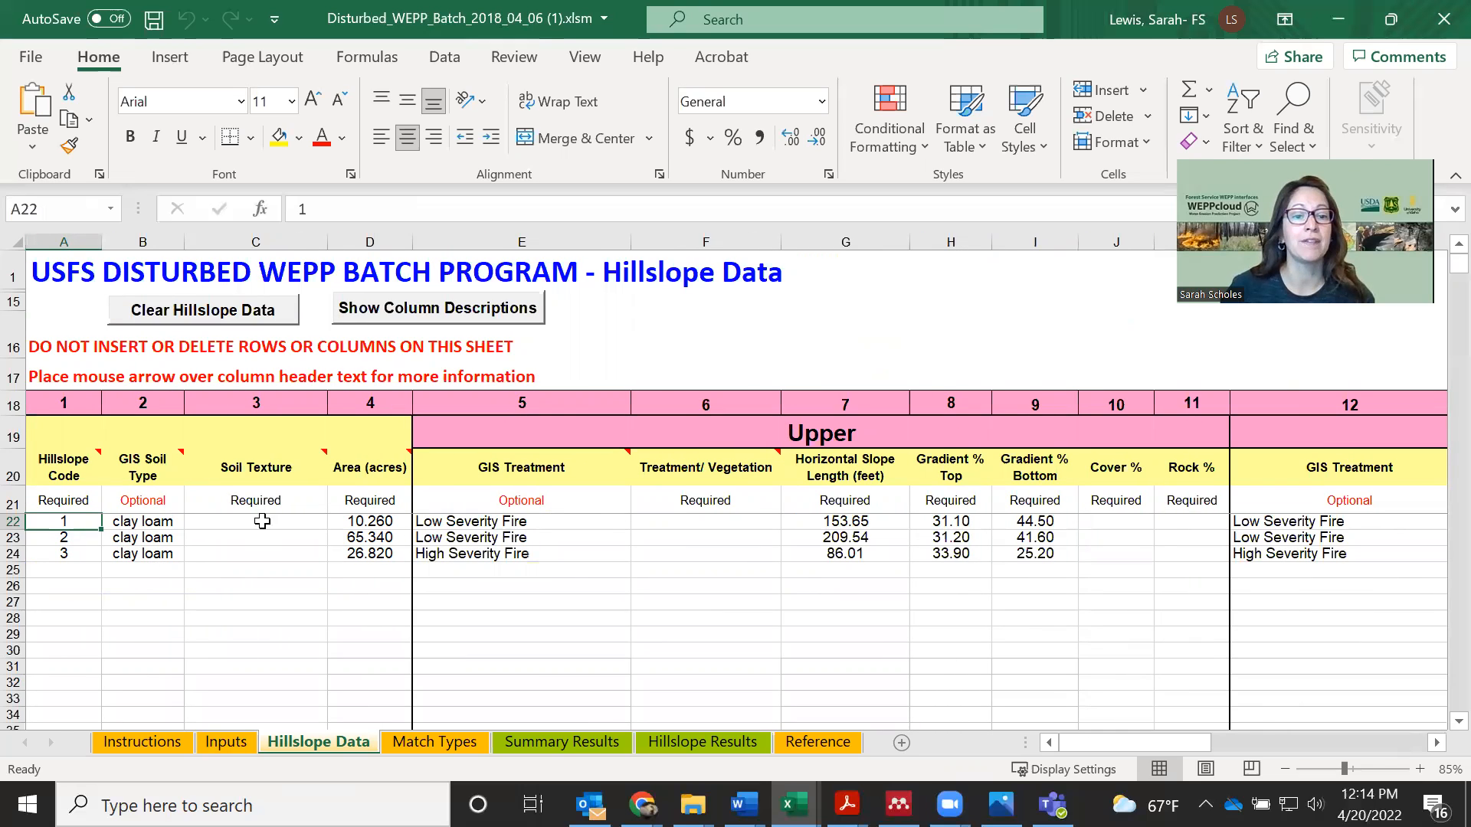
On the Match Types sheet, match the hillslope file soil type clay loam to the Disturbed WEPP soil type clay loam
left_click(439, 743)
left_click(80, 565)
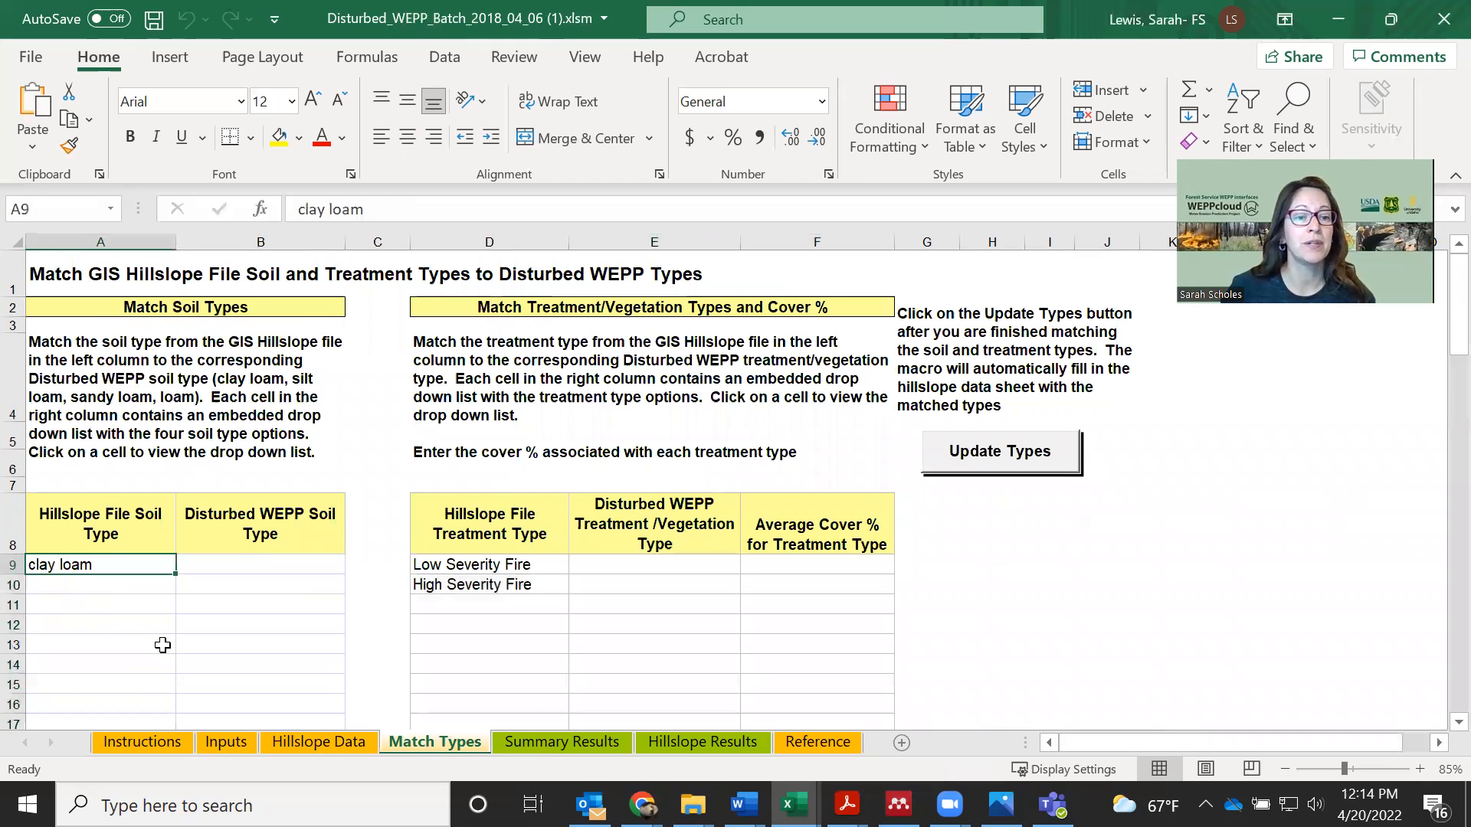
left_click(258, 564)
left_click(355, 567)
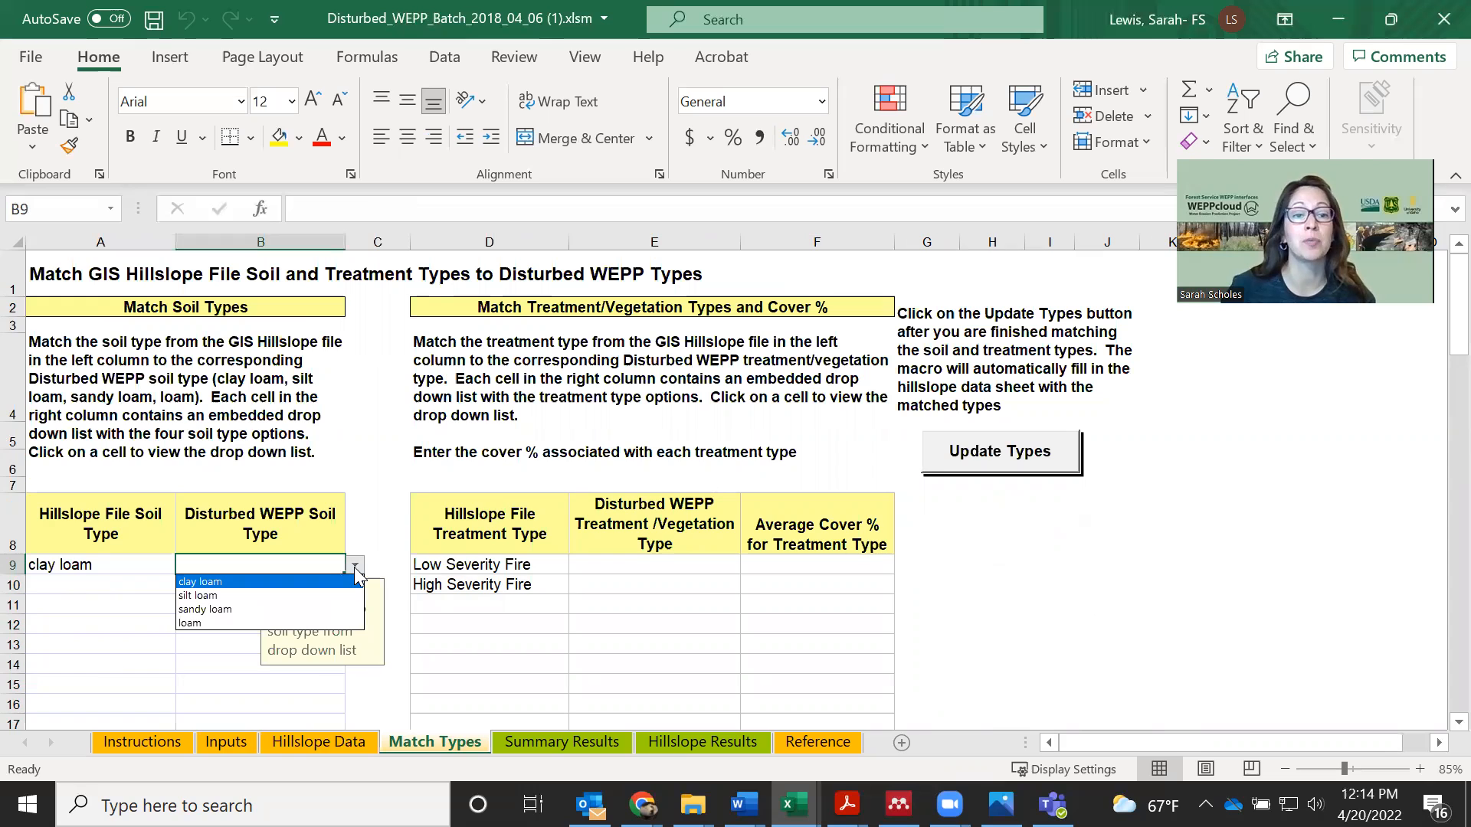
left_click(213, 582)
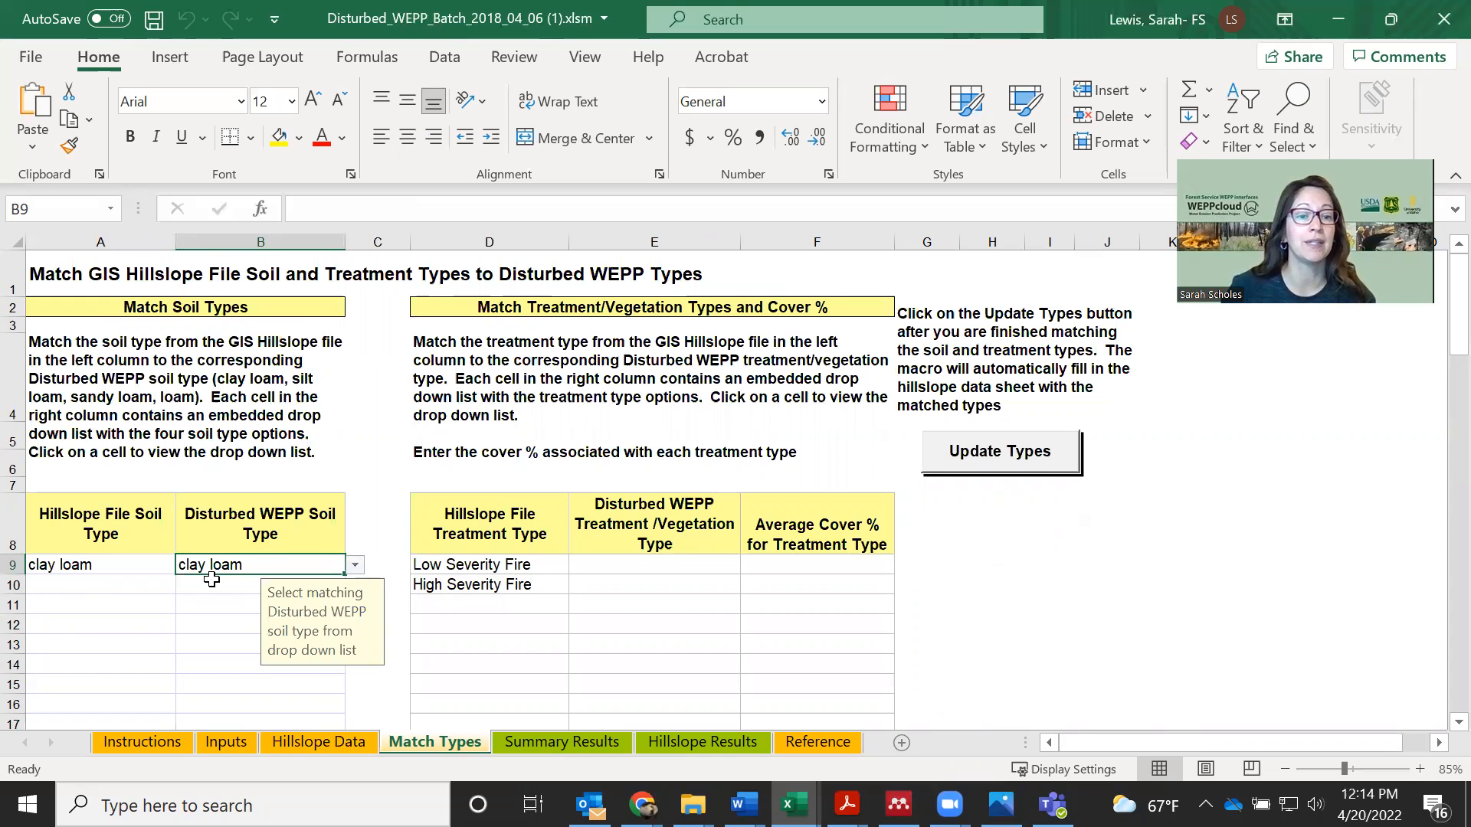
Match the Low Severity Fire and High Severity Fire treatments to the Disturbed WEPP types of the same names
left_click(597, 573)
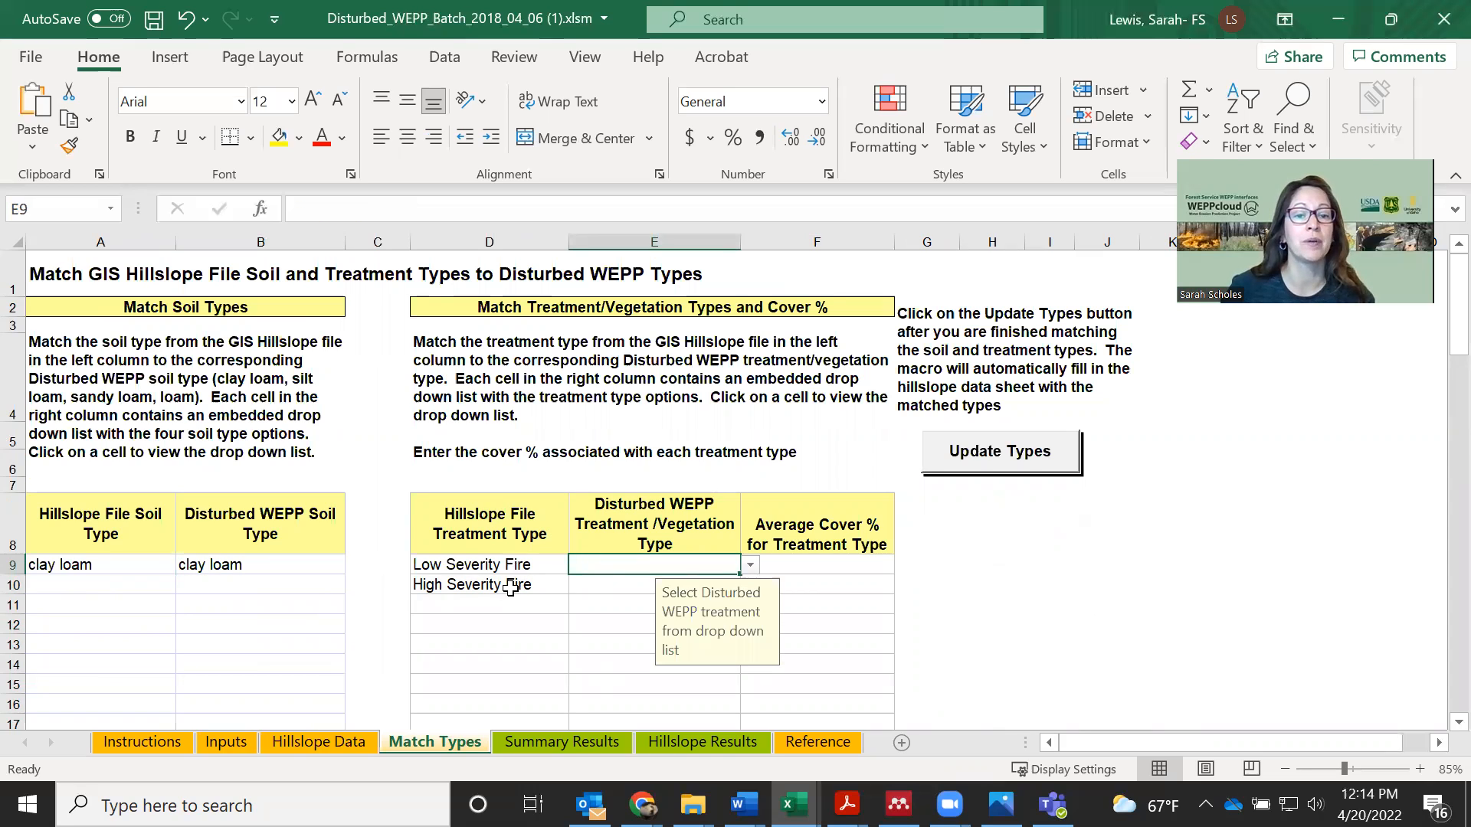
left_click(747, 567)
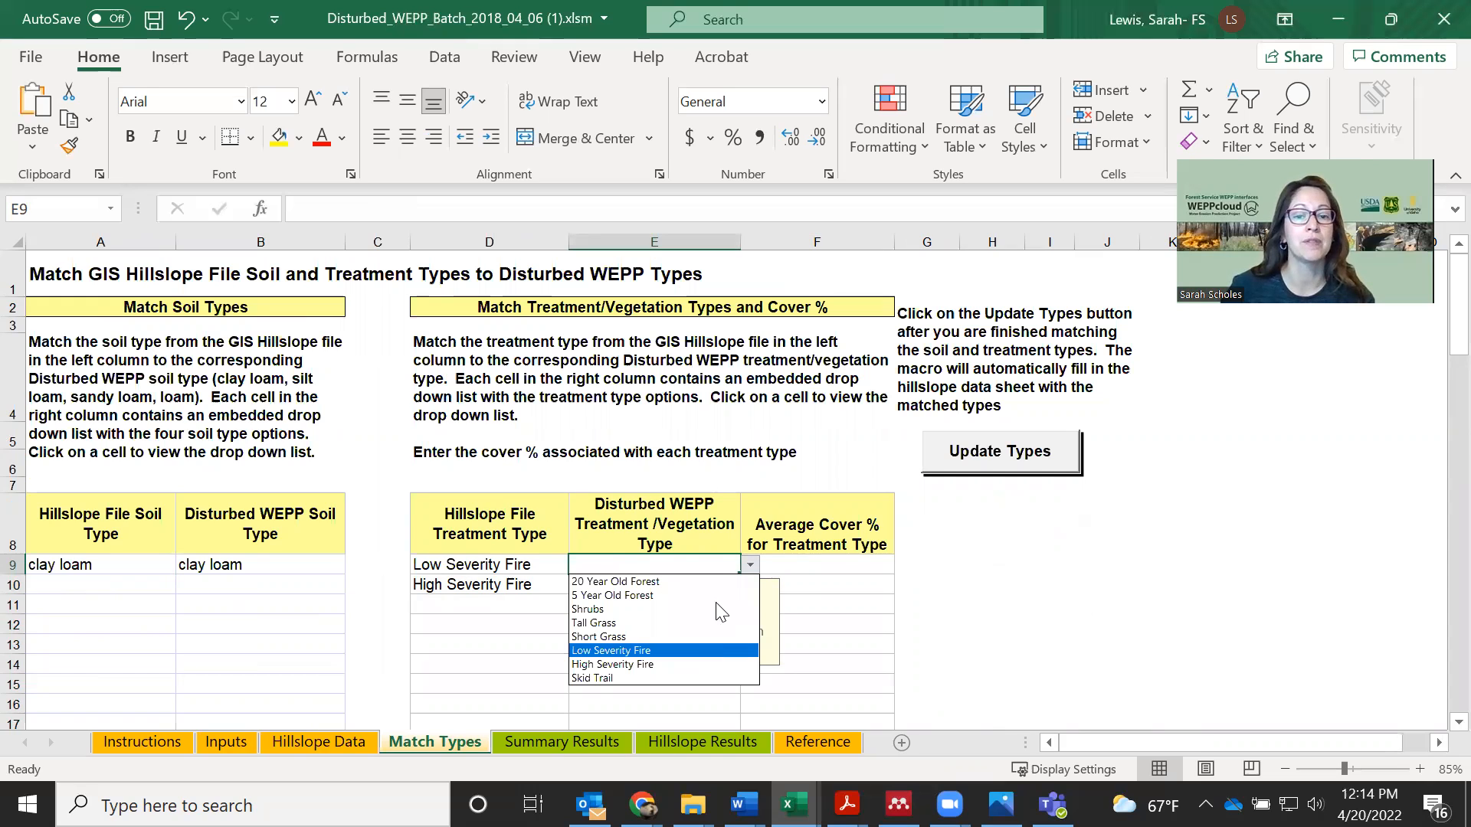
left_click(706, 650)
left_click(735, 586)
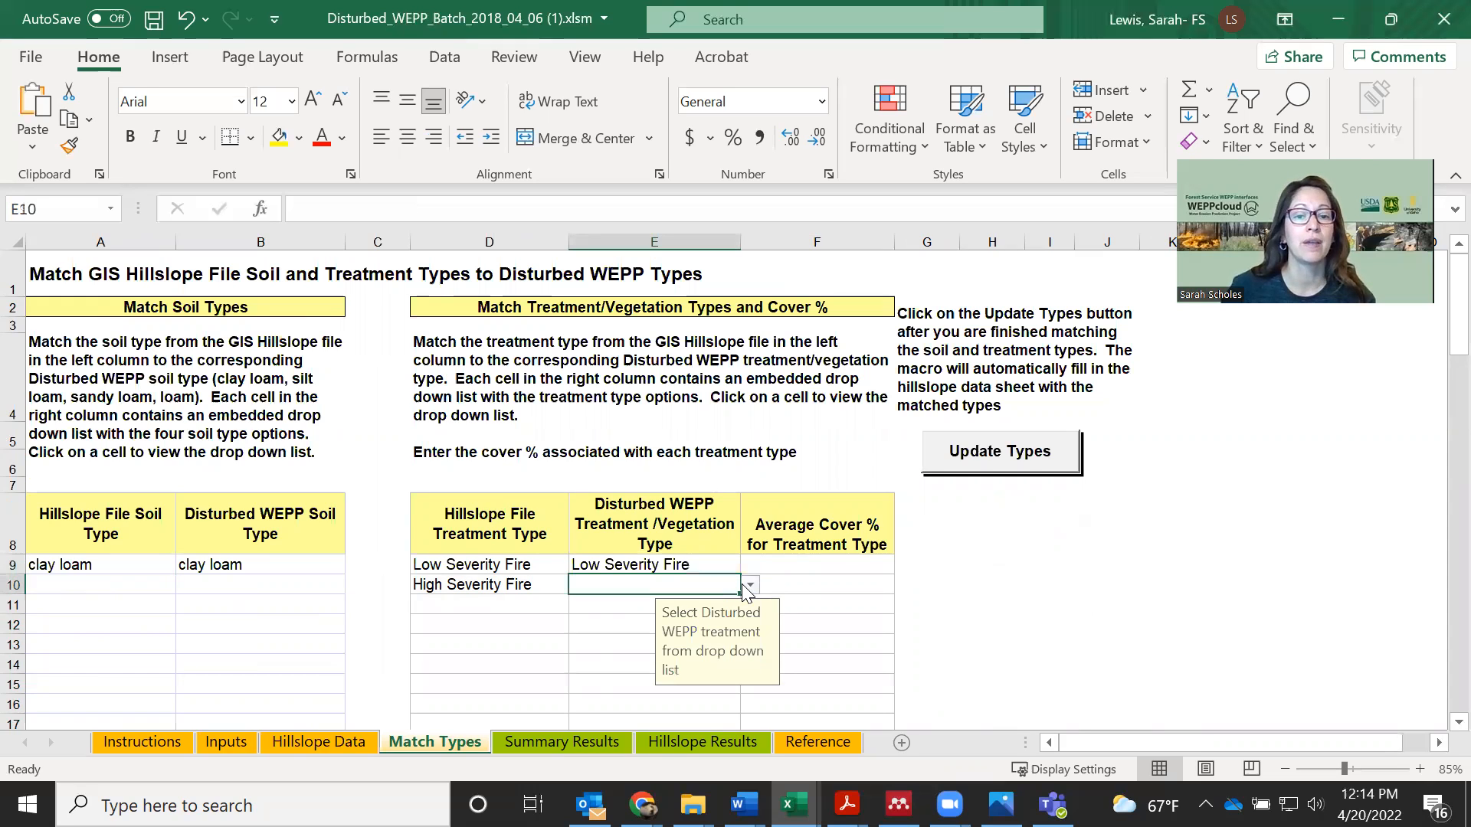
left_click(750, 584)
left_click(747, 684)
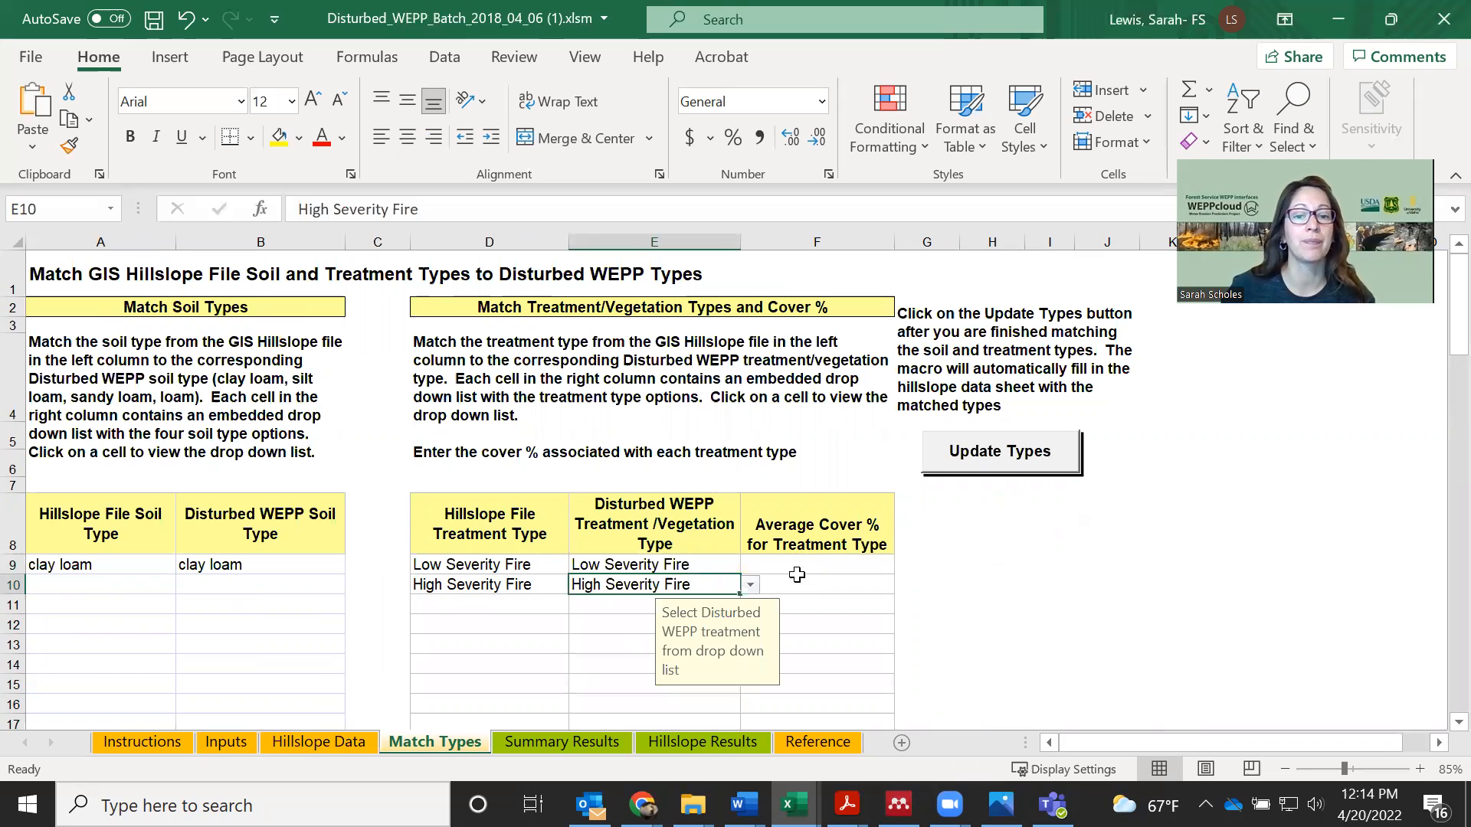
Enter an average cover of 70% for Low Severity Fire and 30% for High Severity Fire, and update the types
left_click(797, 564)
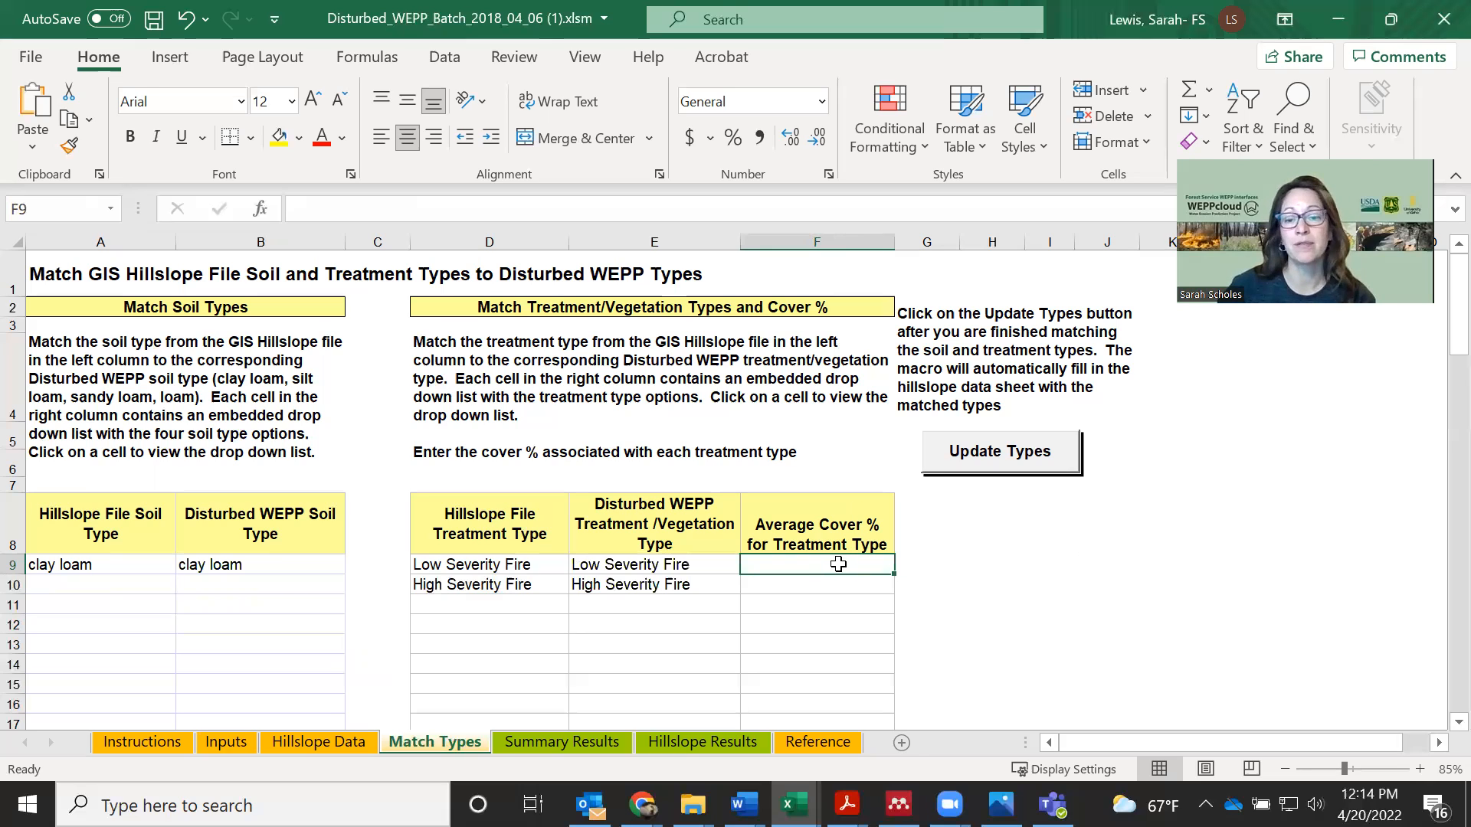
type("70")
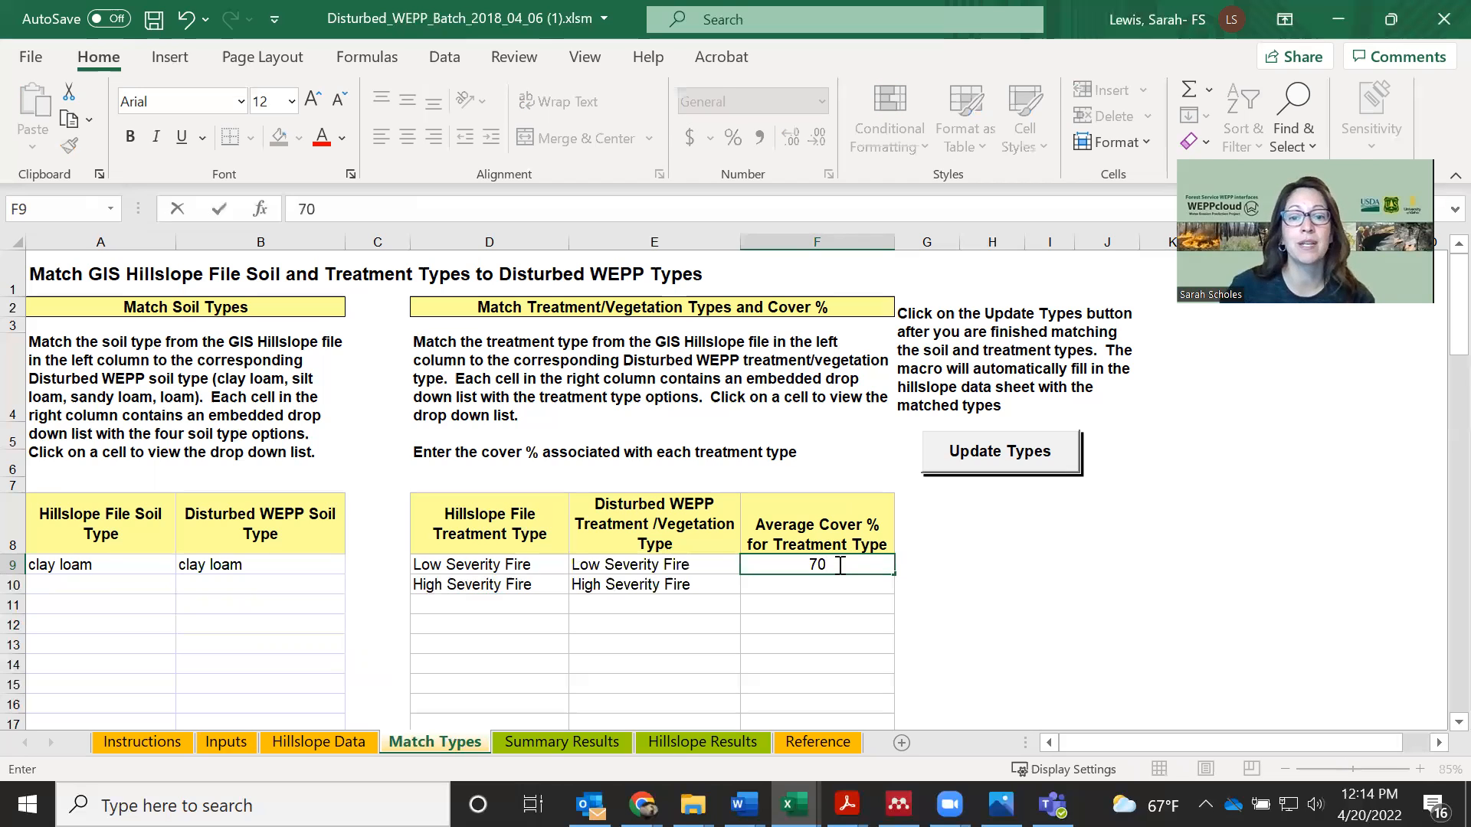
key("Return")
type("30")
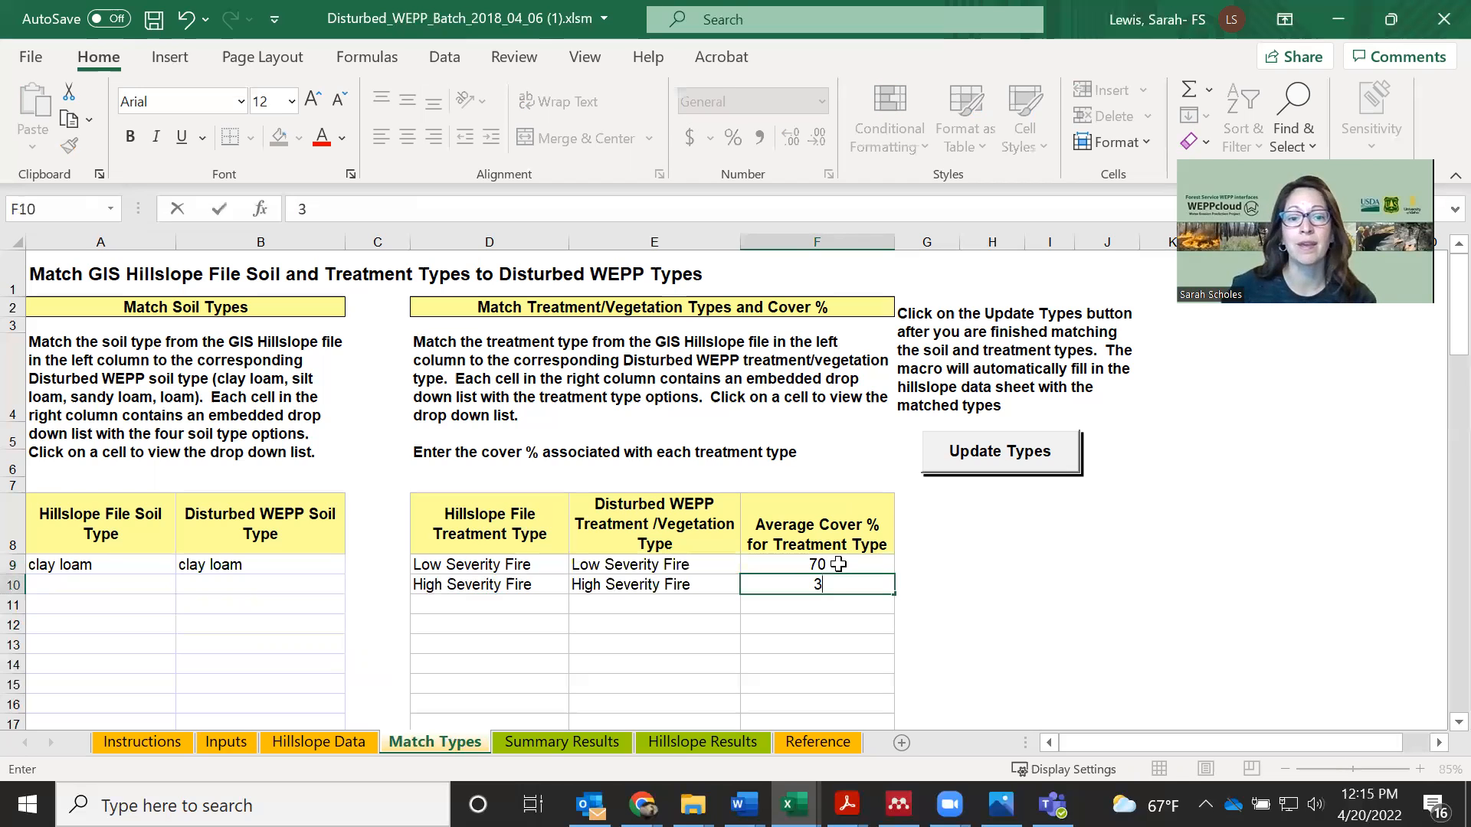
key("Tab")
key("Tab")
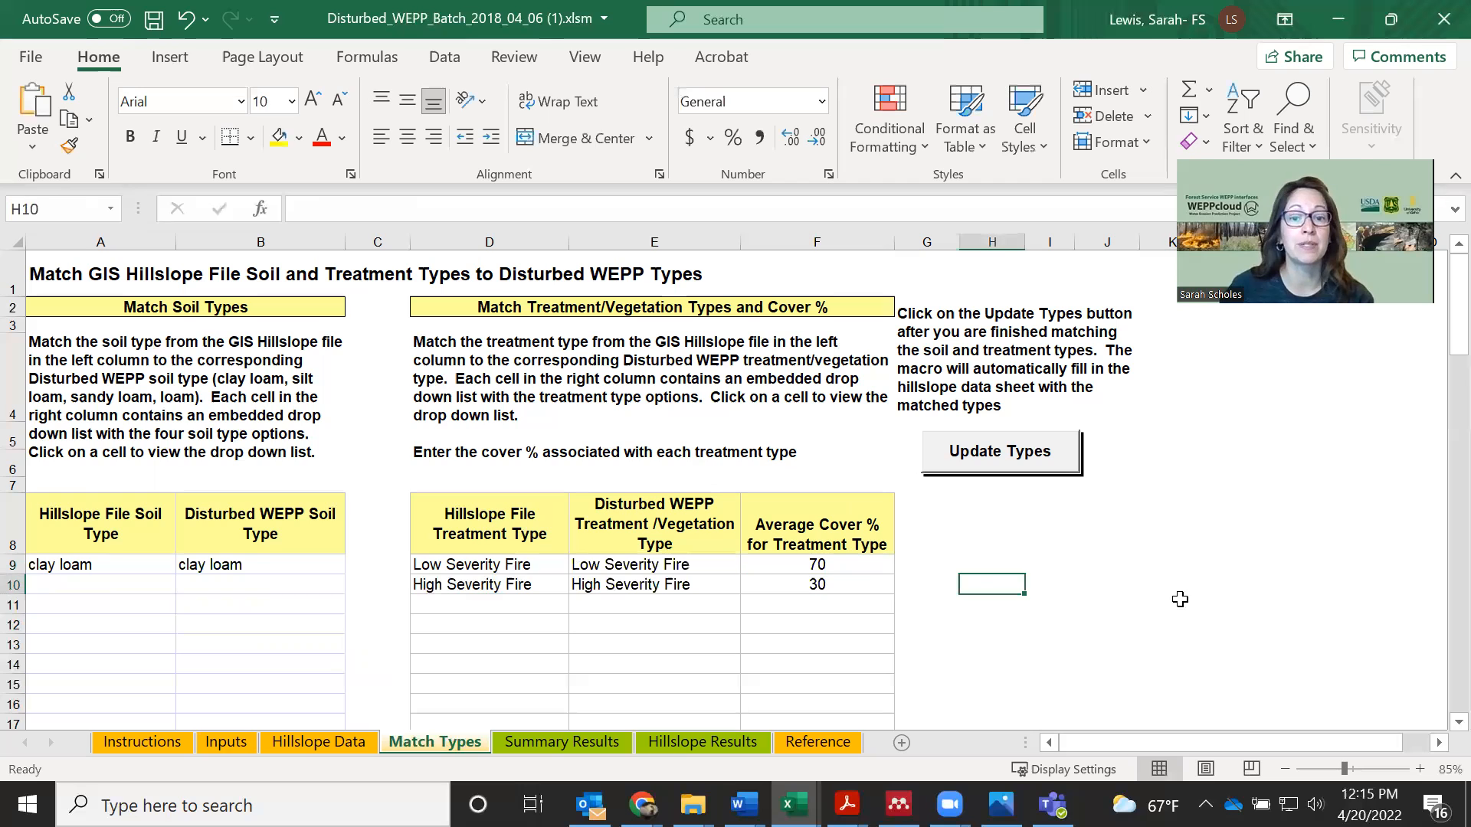
left_click(1004, 452)
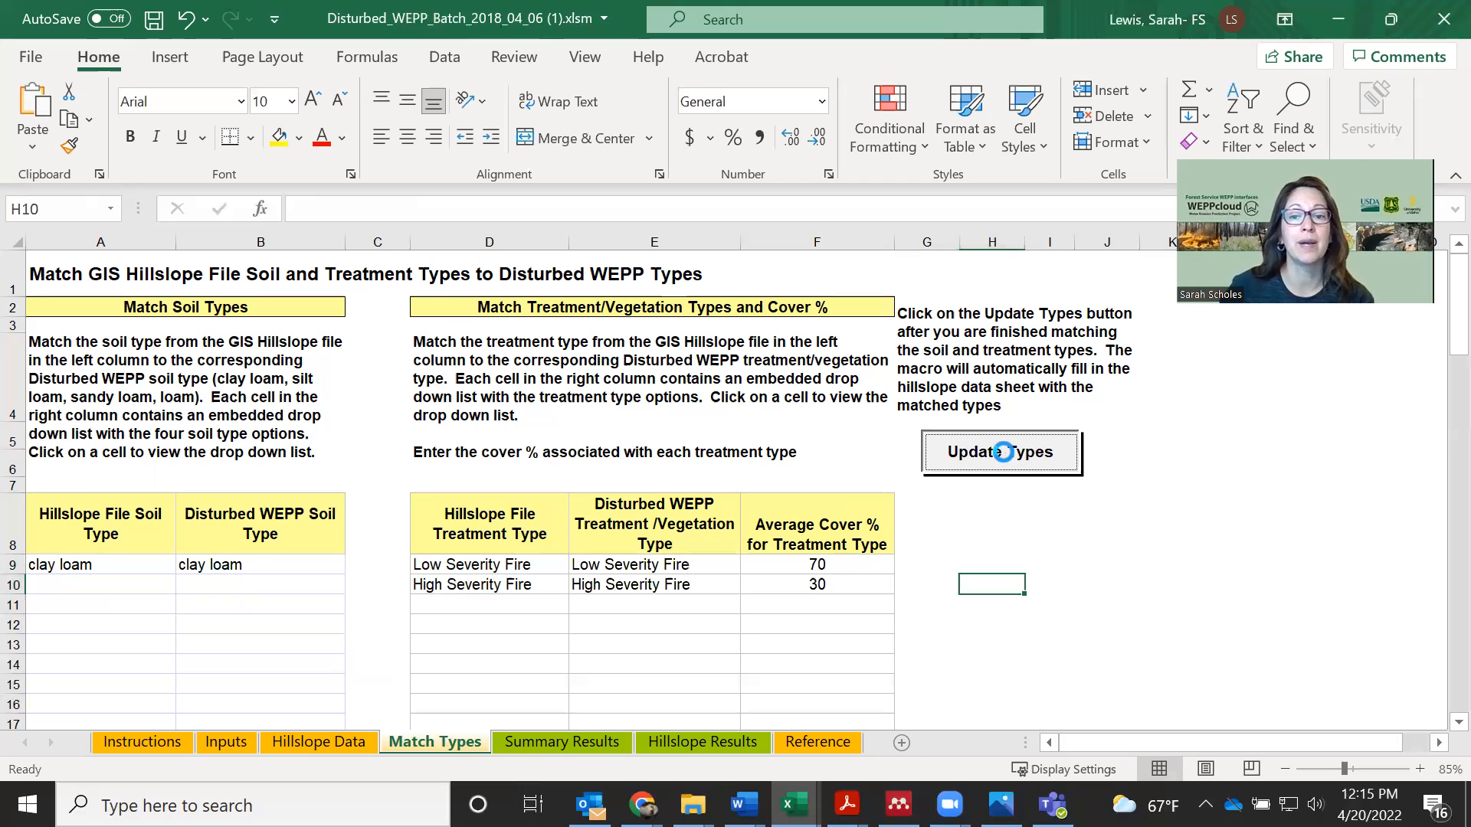
left_click(806, 477)
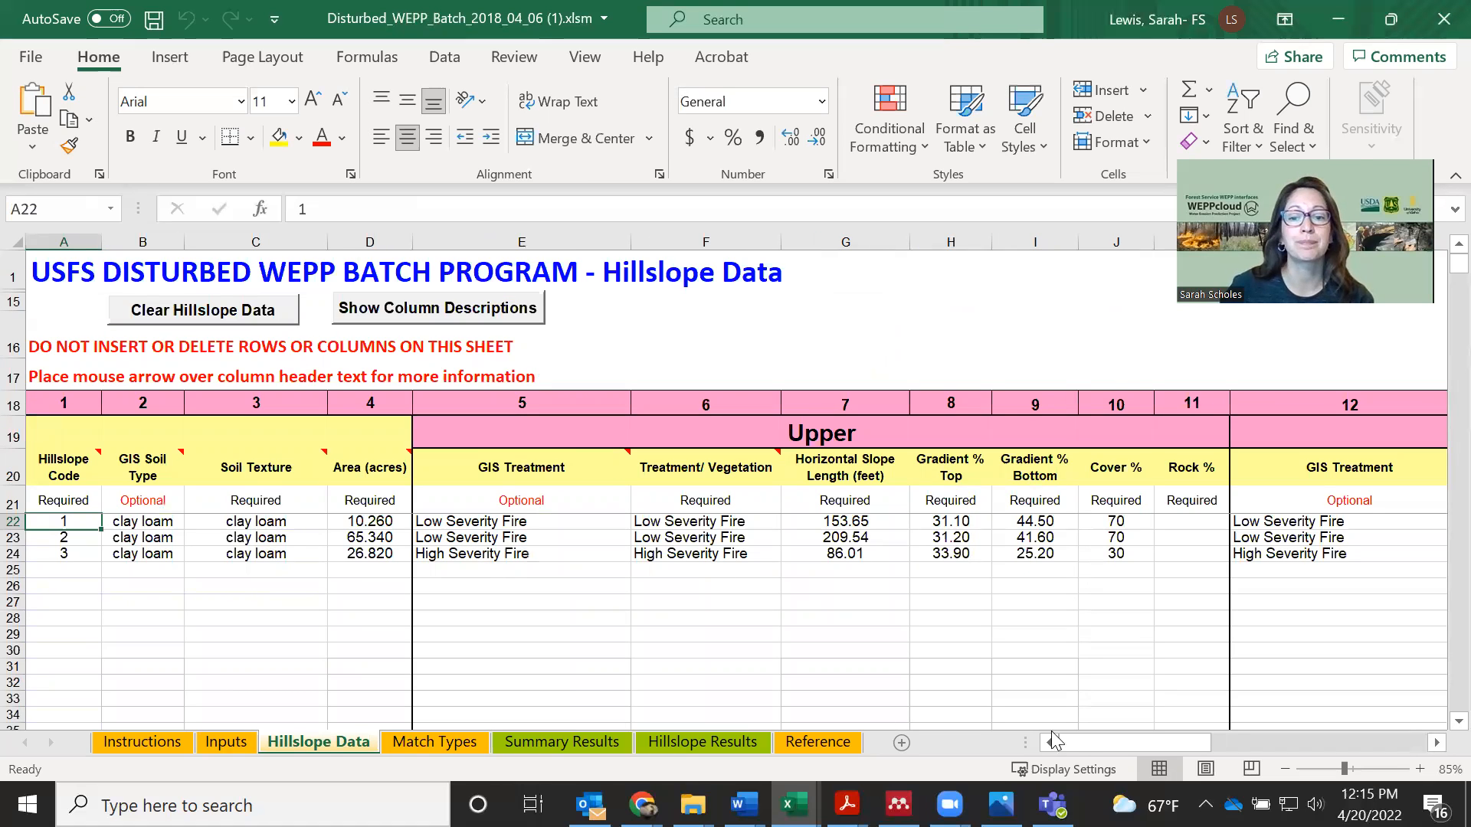
Set the Upper Rock % to 5 for all three hillslopes on the Hillslope Data sheet
left_click_drag(1099, 741, 1120, 741)
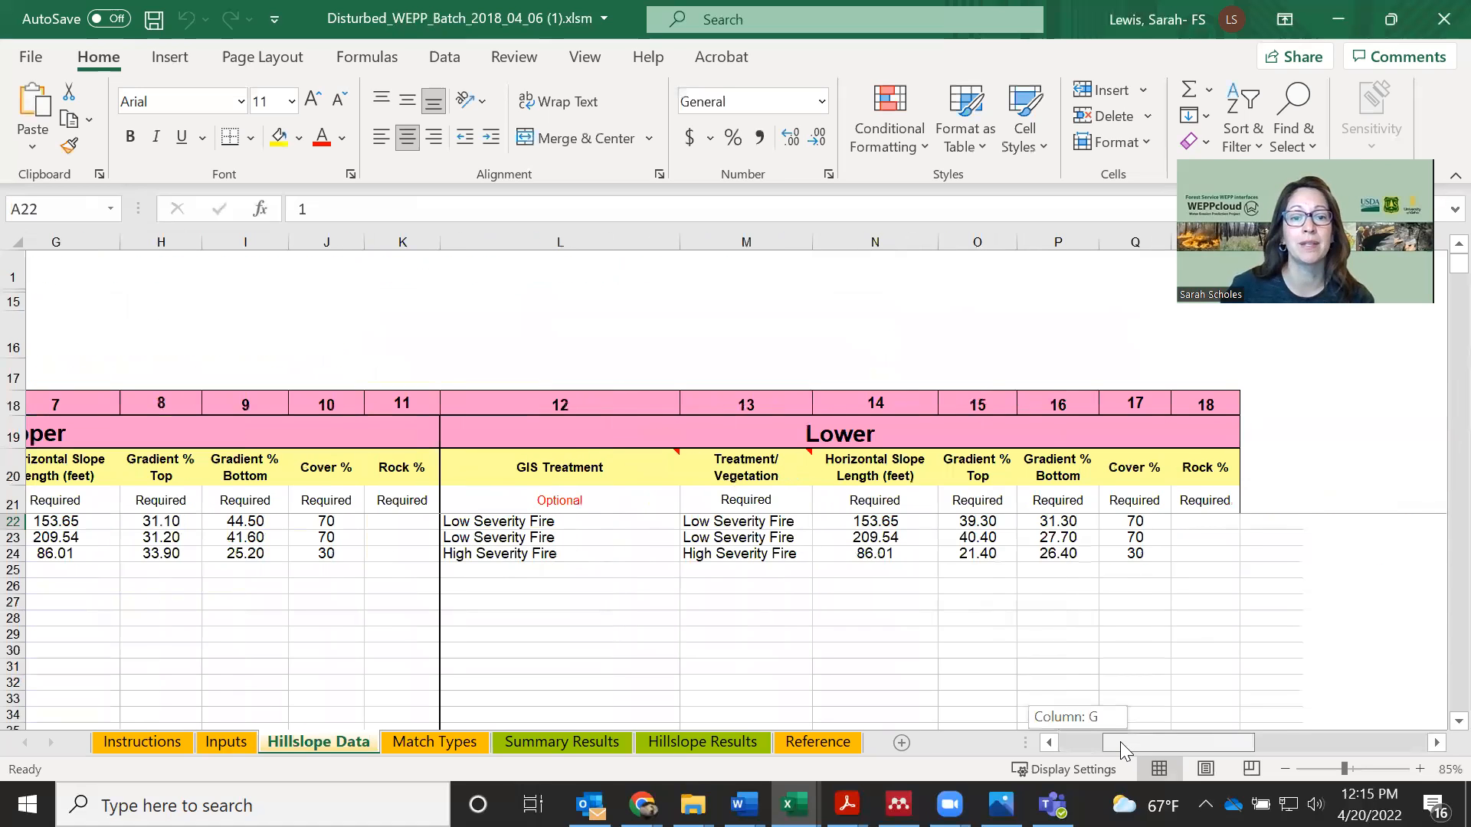
left_click(458, 519)
type("5")
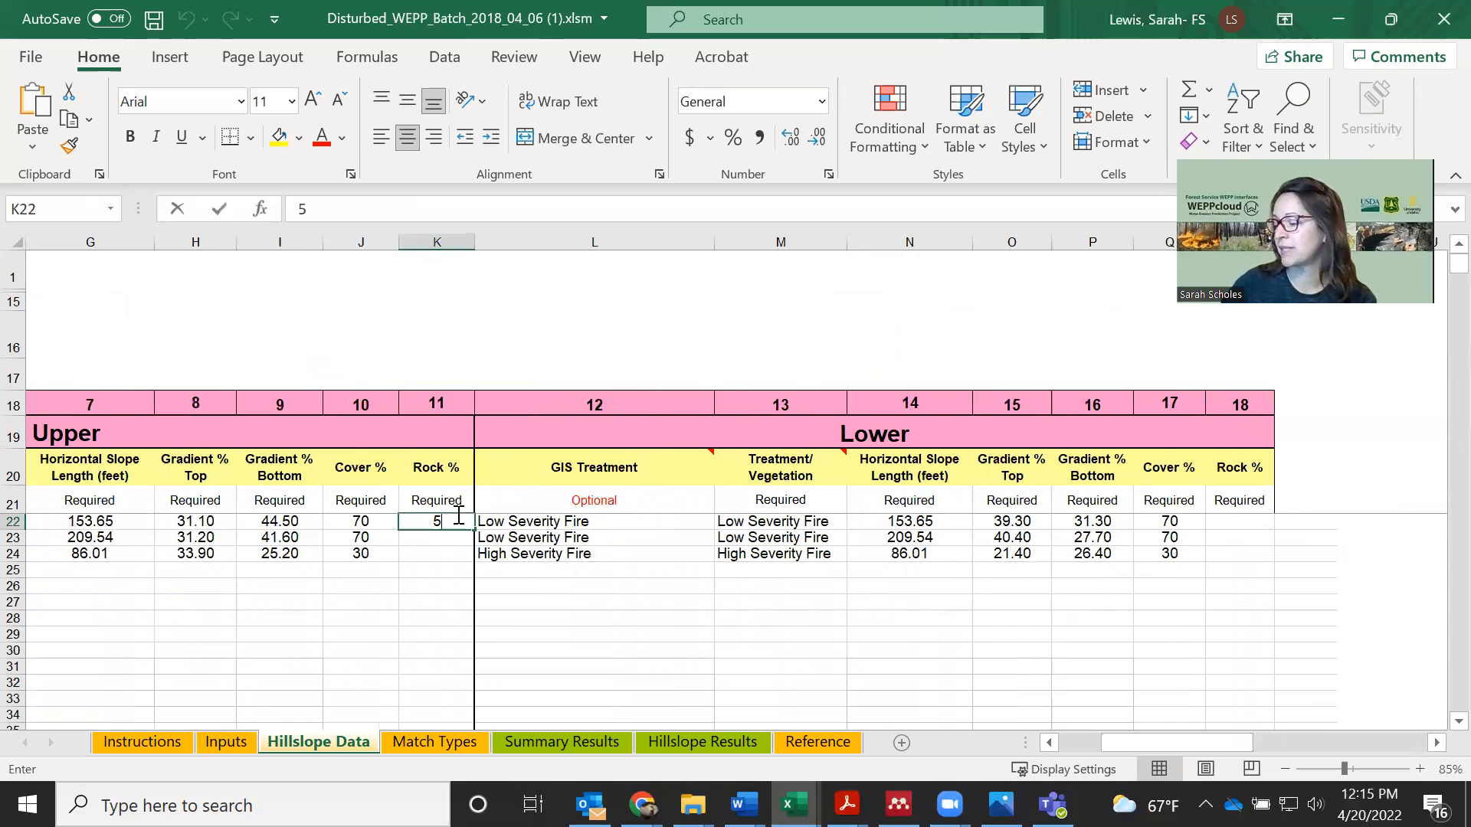
key("Down")
key("Down")
type("5")
key("Return")
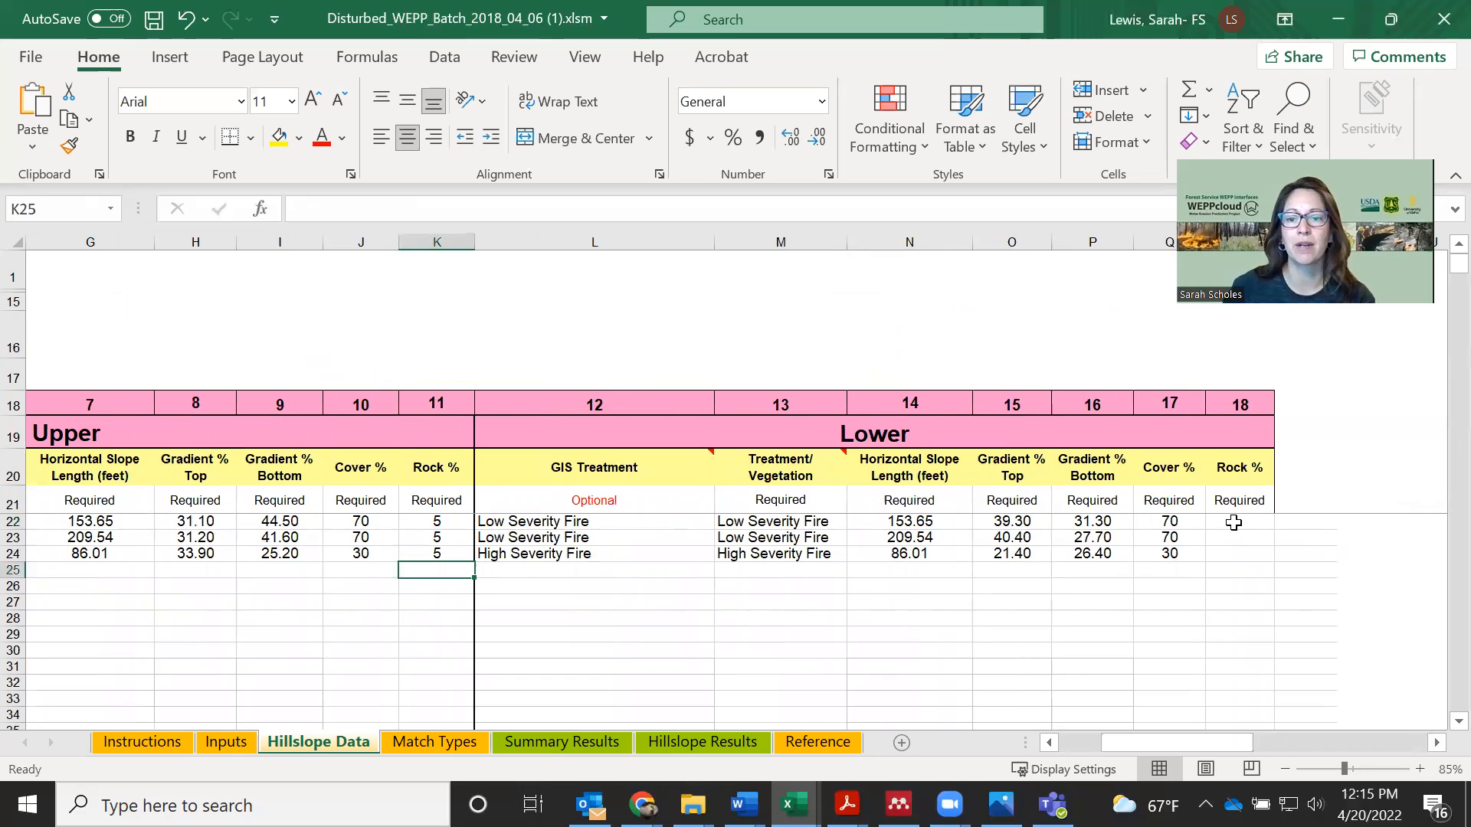
Set the Lower Rock % to 5 for all three hillslopes
left_click(1230, 519)
type("5")
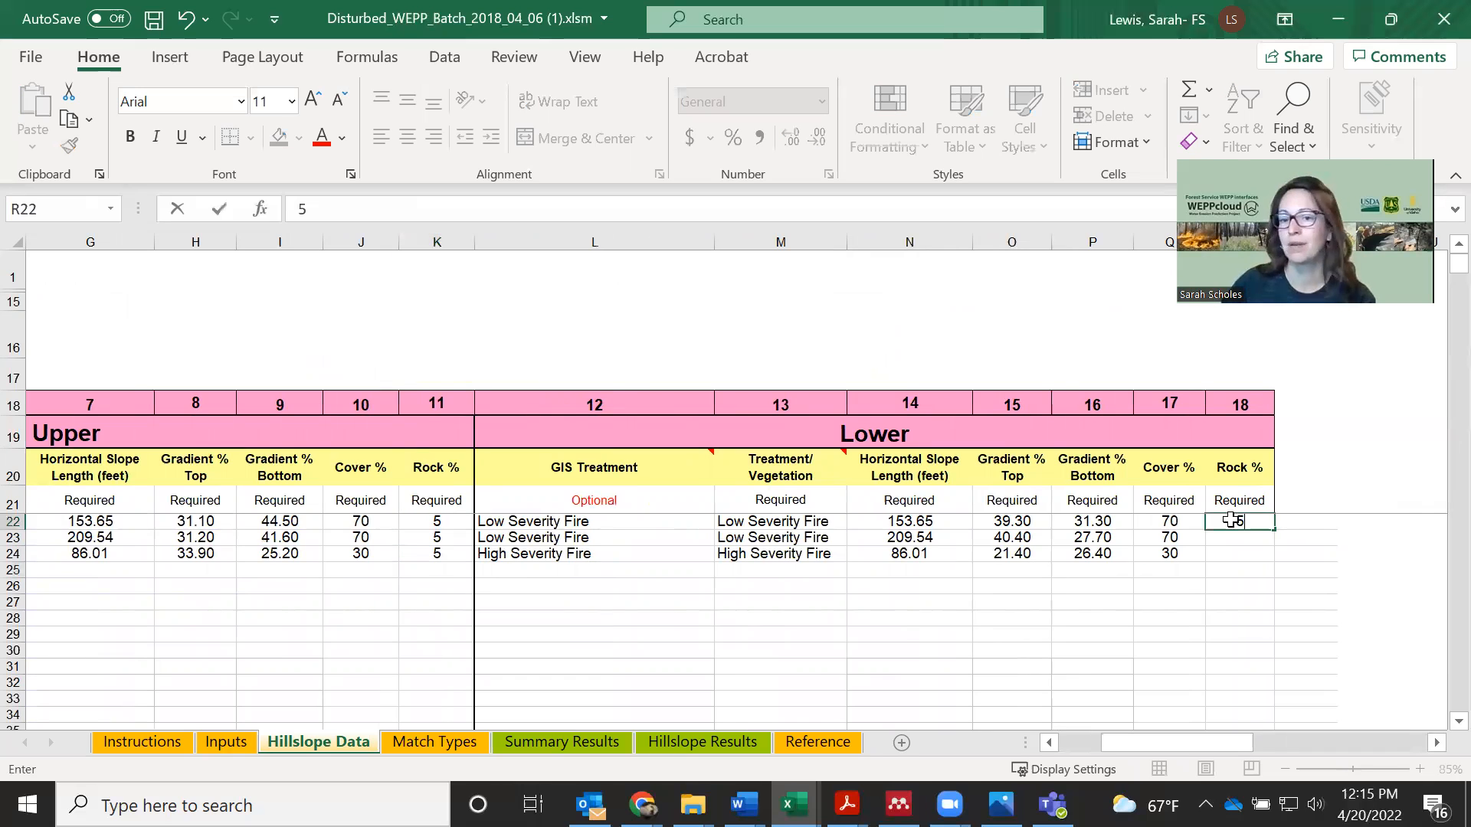
key("Return")
type("5")
key("Return")
type("5")
key("Return")
left_click(966, 633)
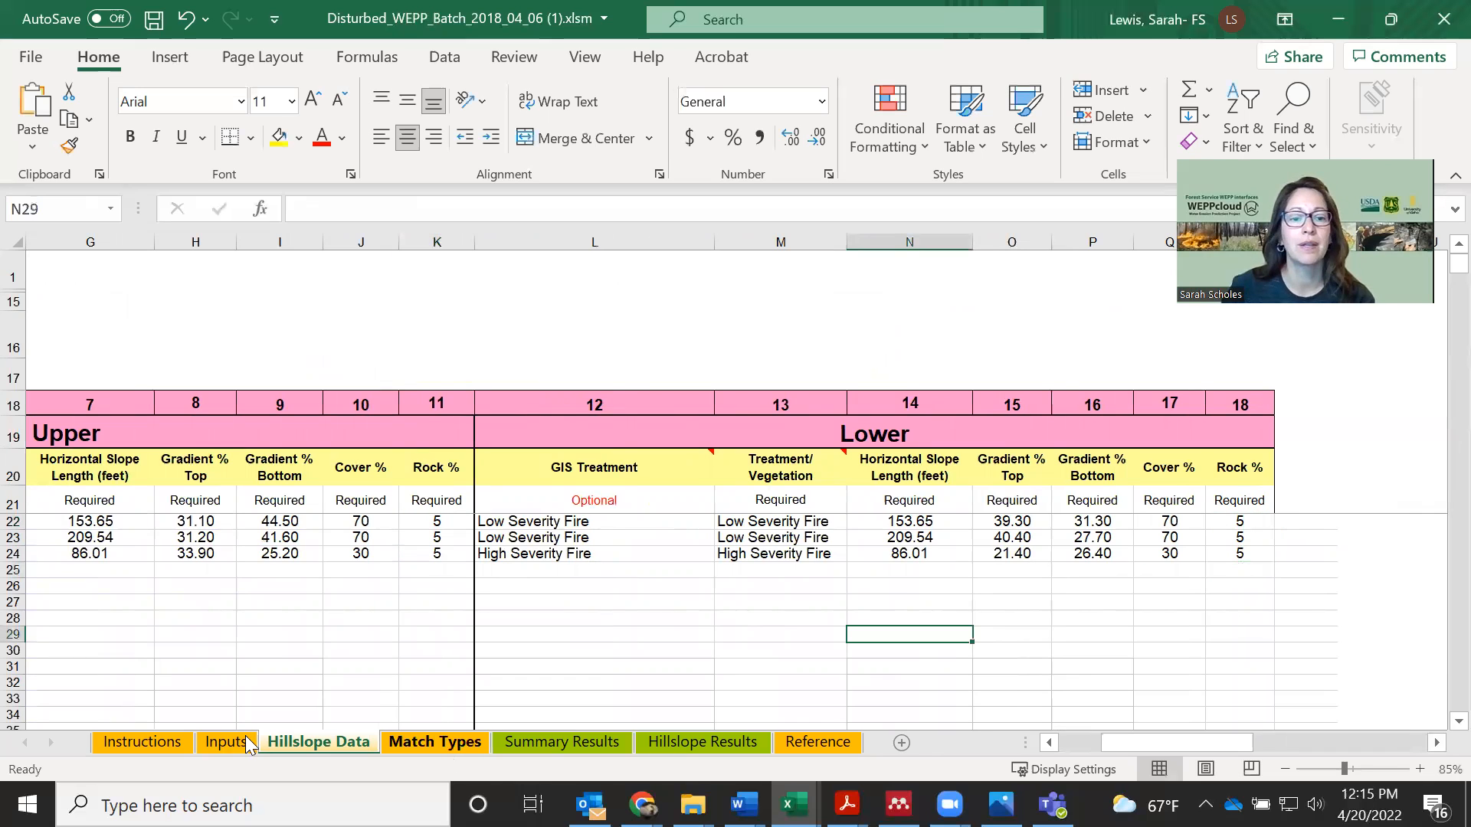
left_click_drag(1118, 752, 1097, 752)
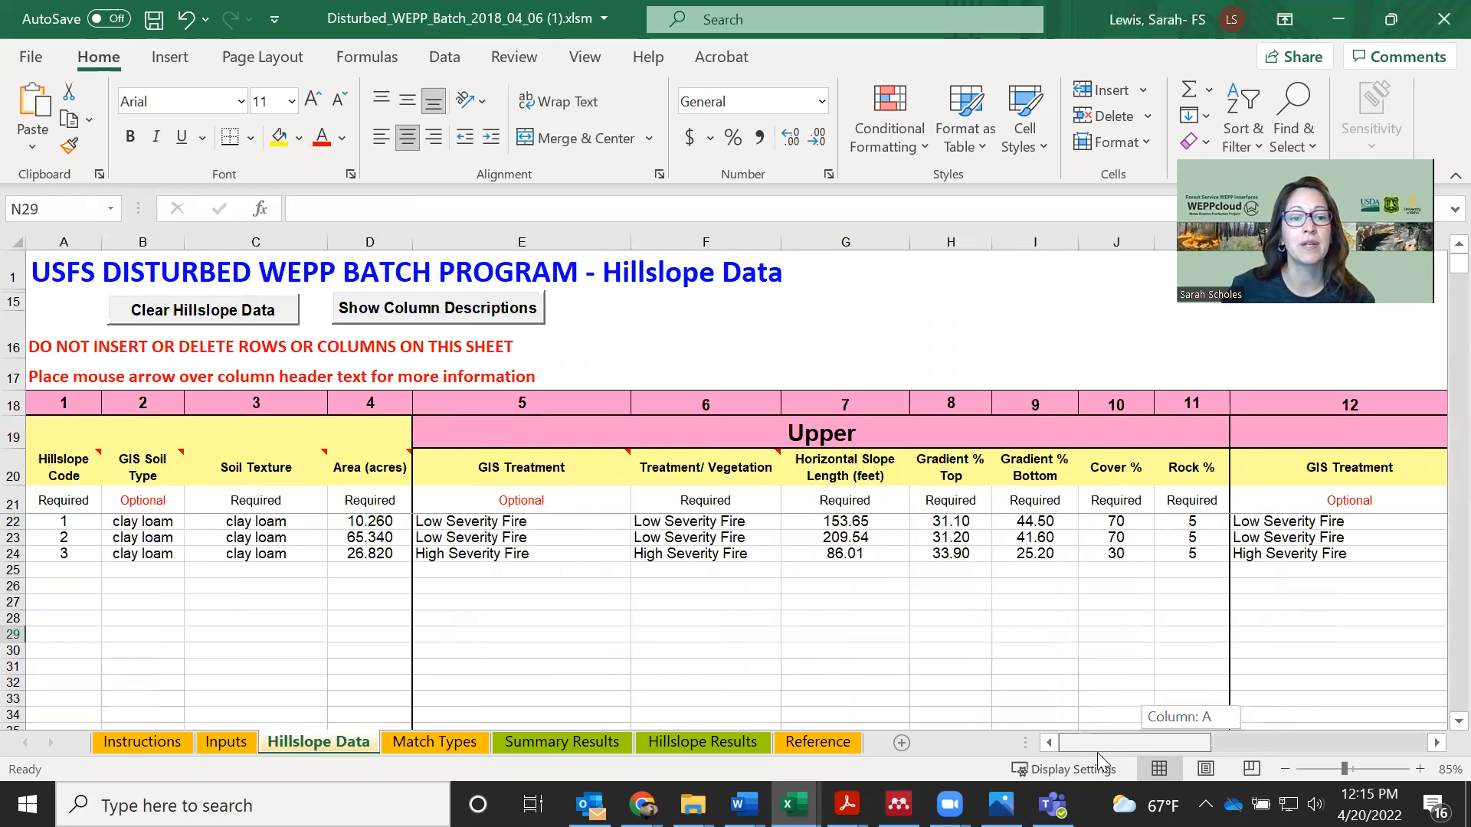
Run the Disturbed WEPP batch from the Inputs sheet with the years of simulation left at 30, and acknowledge its completion
left_click(228, 741)
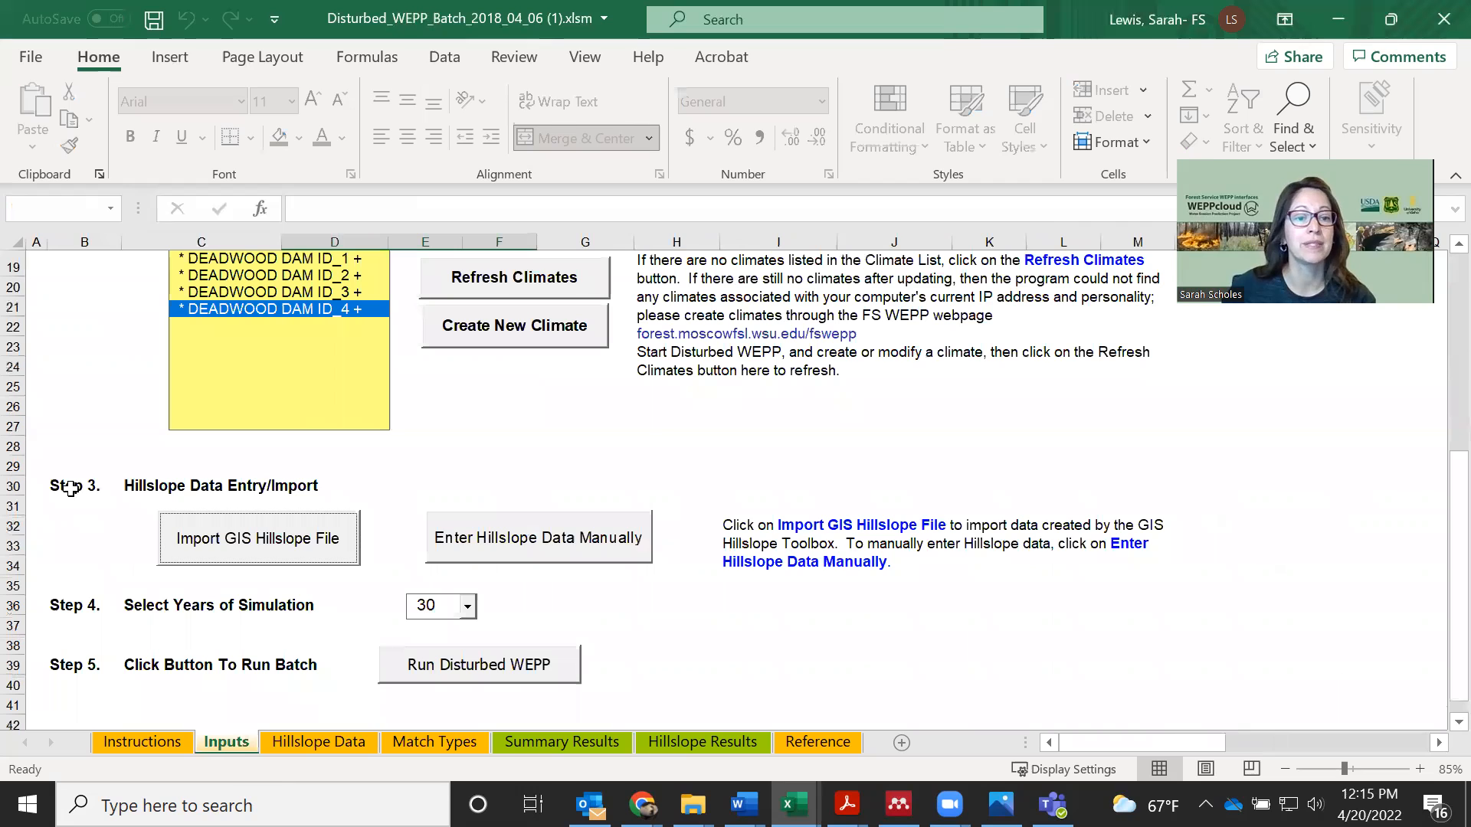
left_click(53, 605)
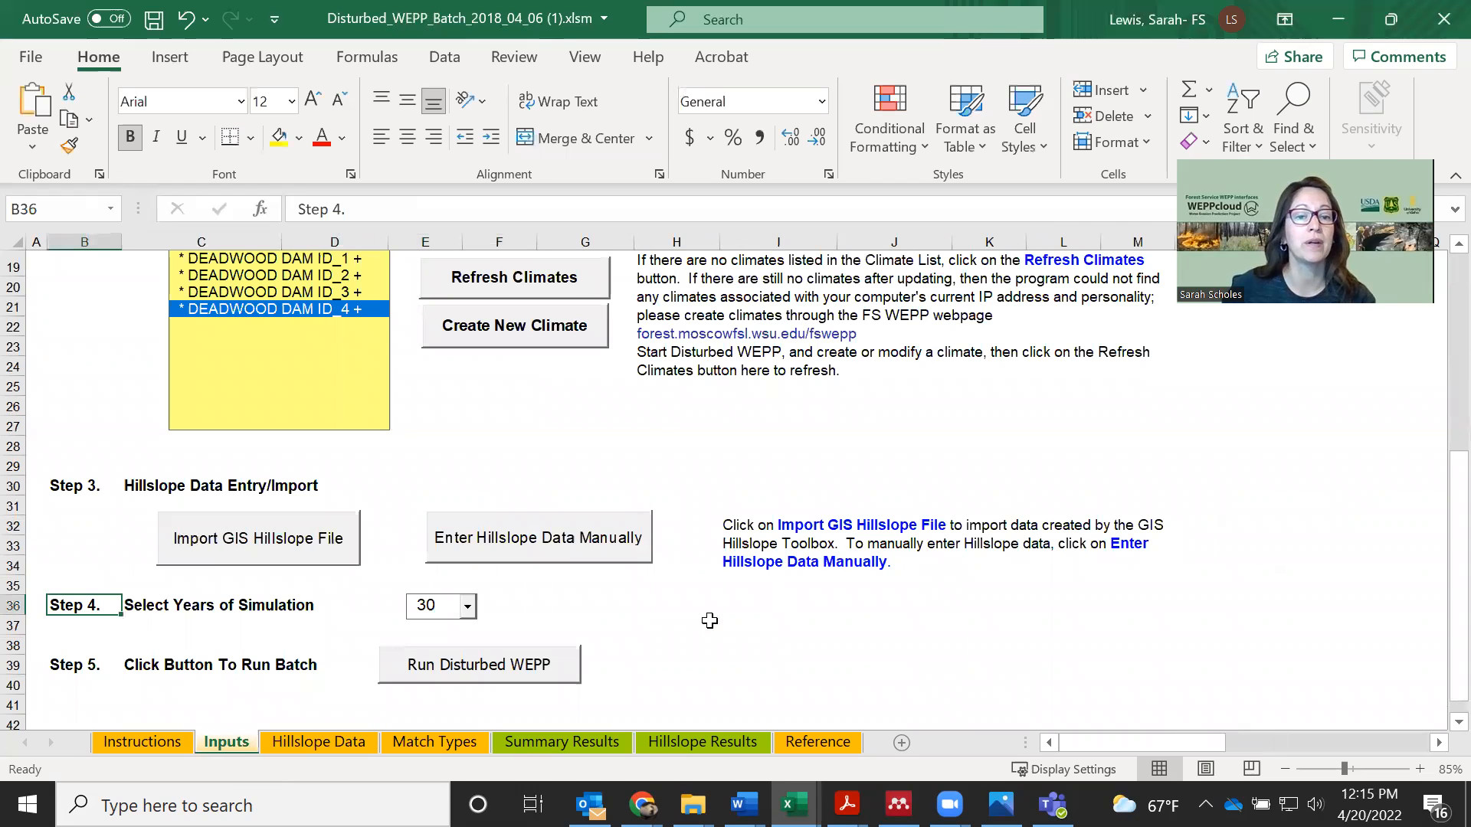
scroll(678, 604, "down", 1)
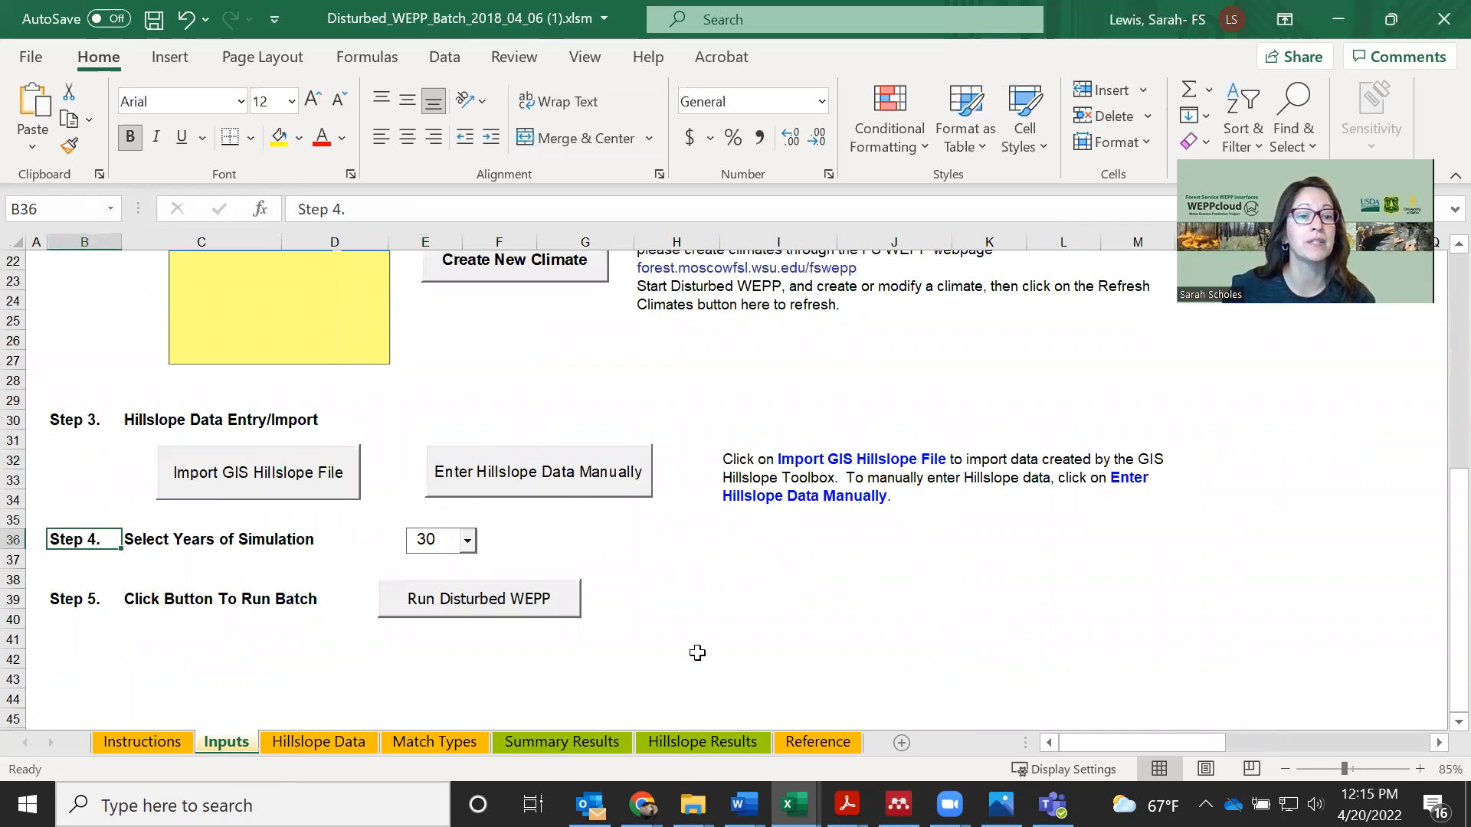
key("Down")
key("Down")
key("Down")
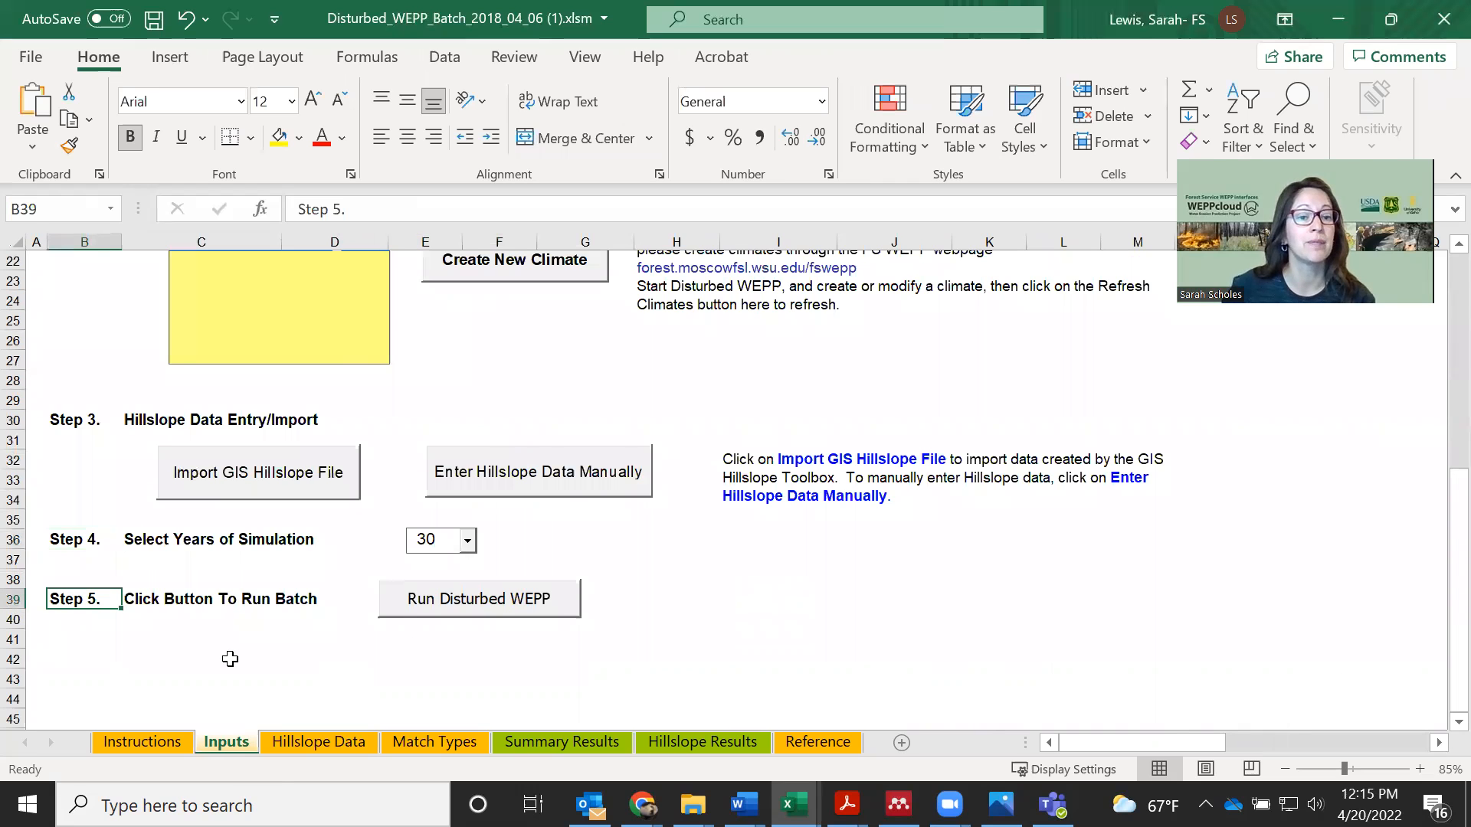
left_click(492, 604)
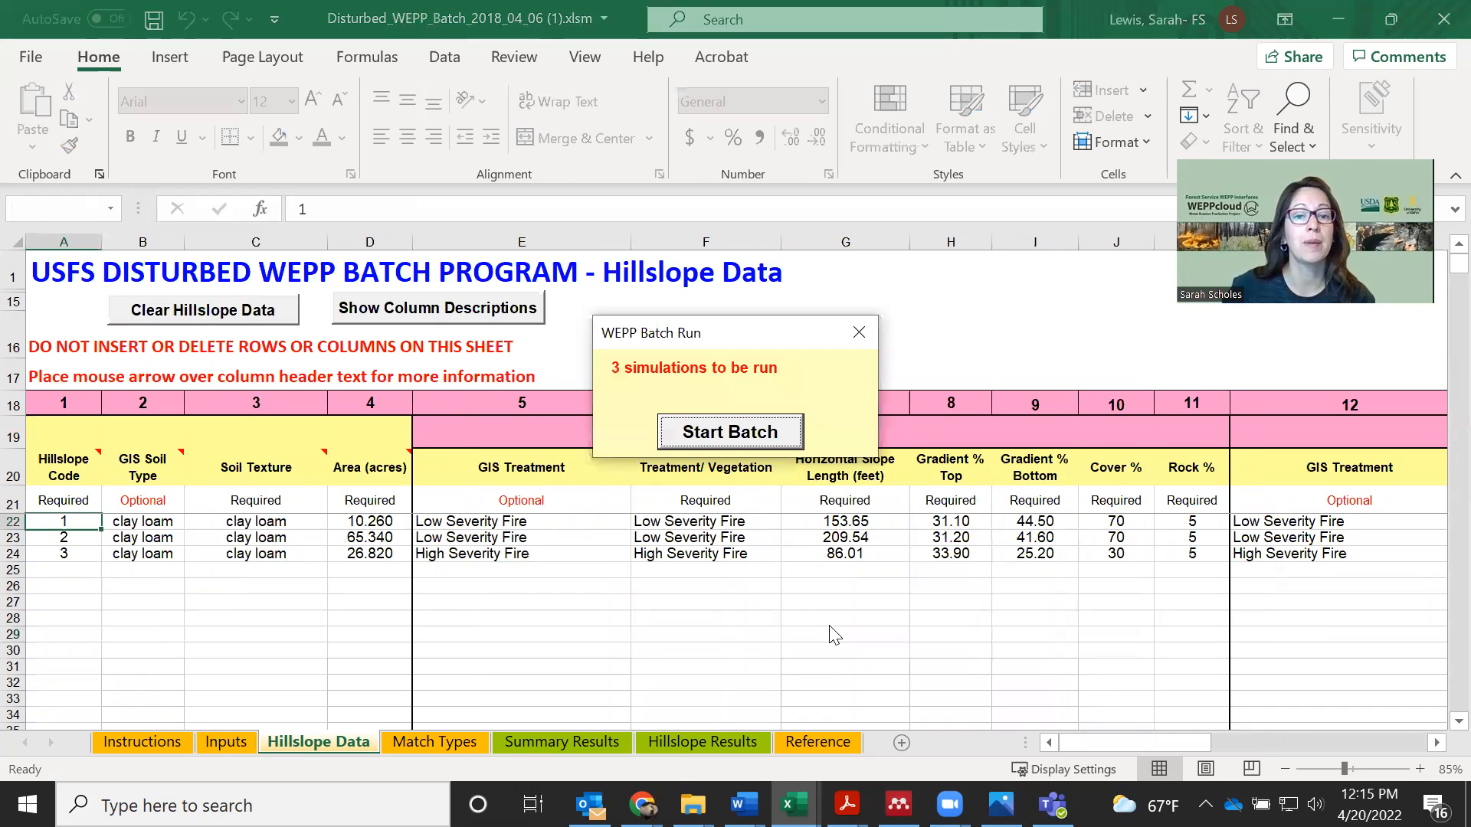
left_click(721, 434)
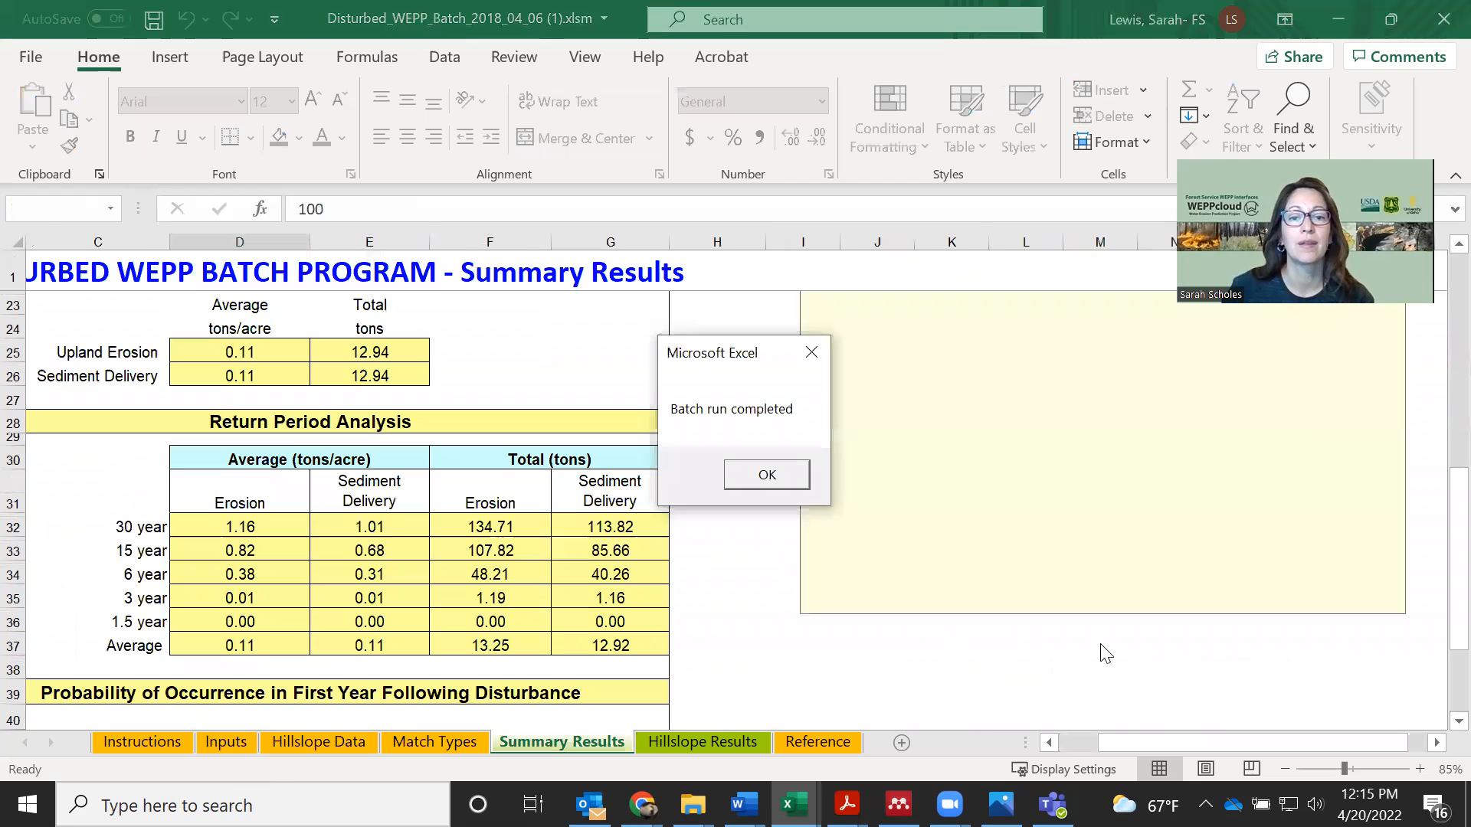
left_click(767, 476)
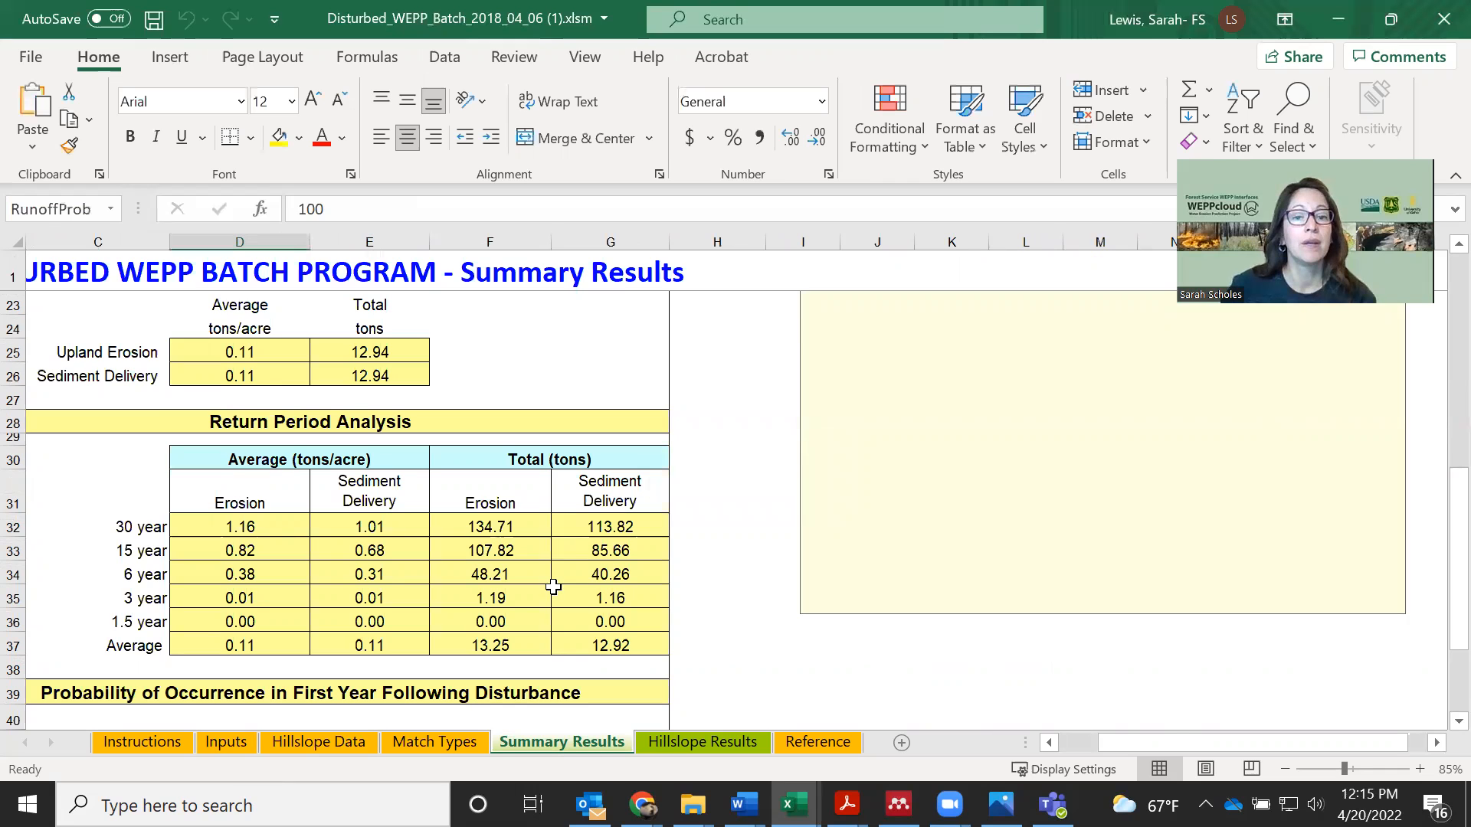
Examine the project details, climate summary and total hillslope area on the Summary Results sheet
scroll(1141, 747, "up", 1)
left_click_drag(1103, 744, 1092, 745)
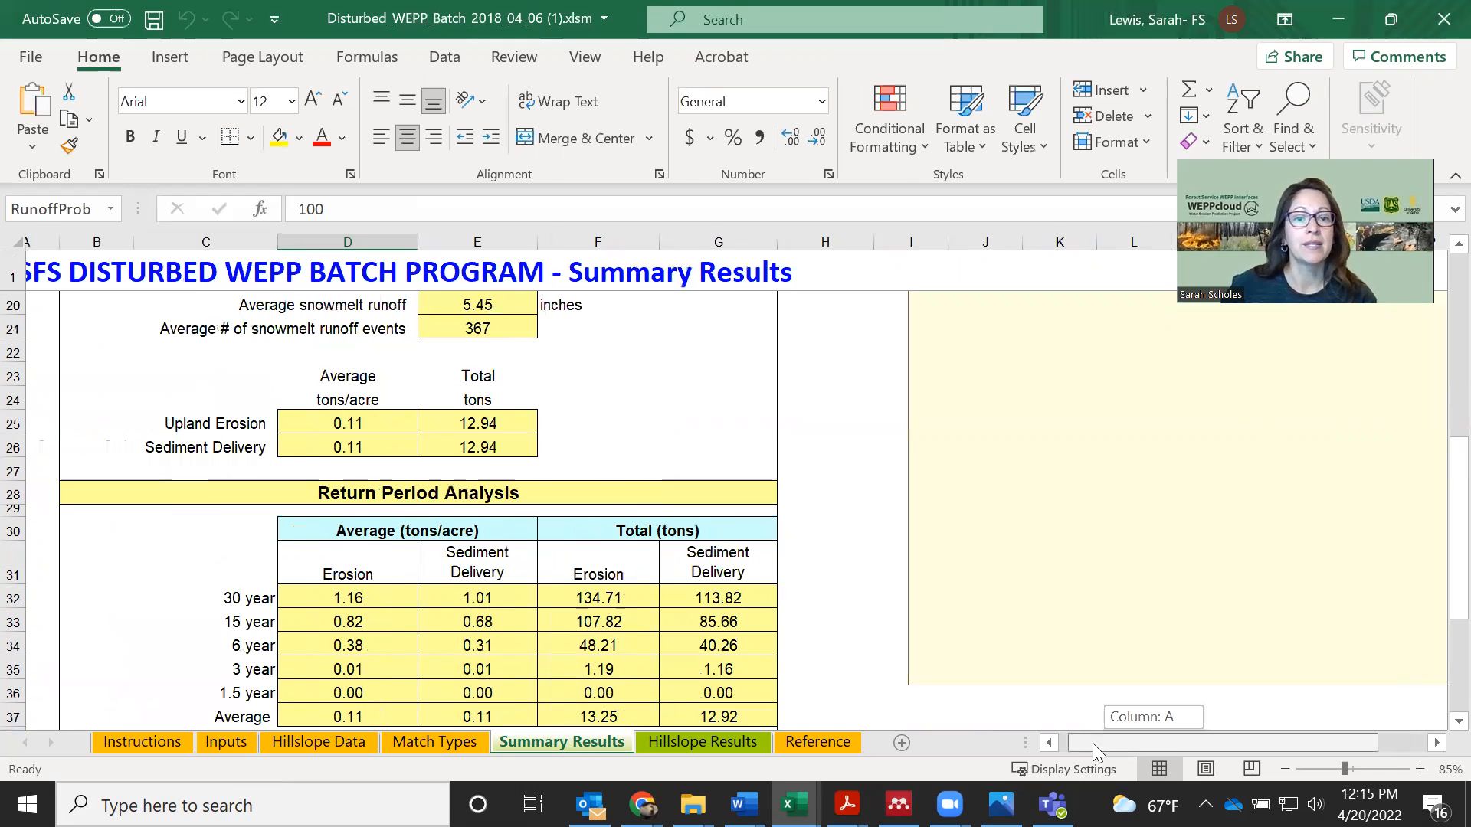
scroll(824, 403, "up", 3)
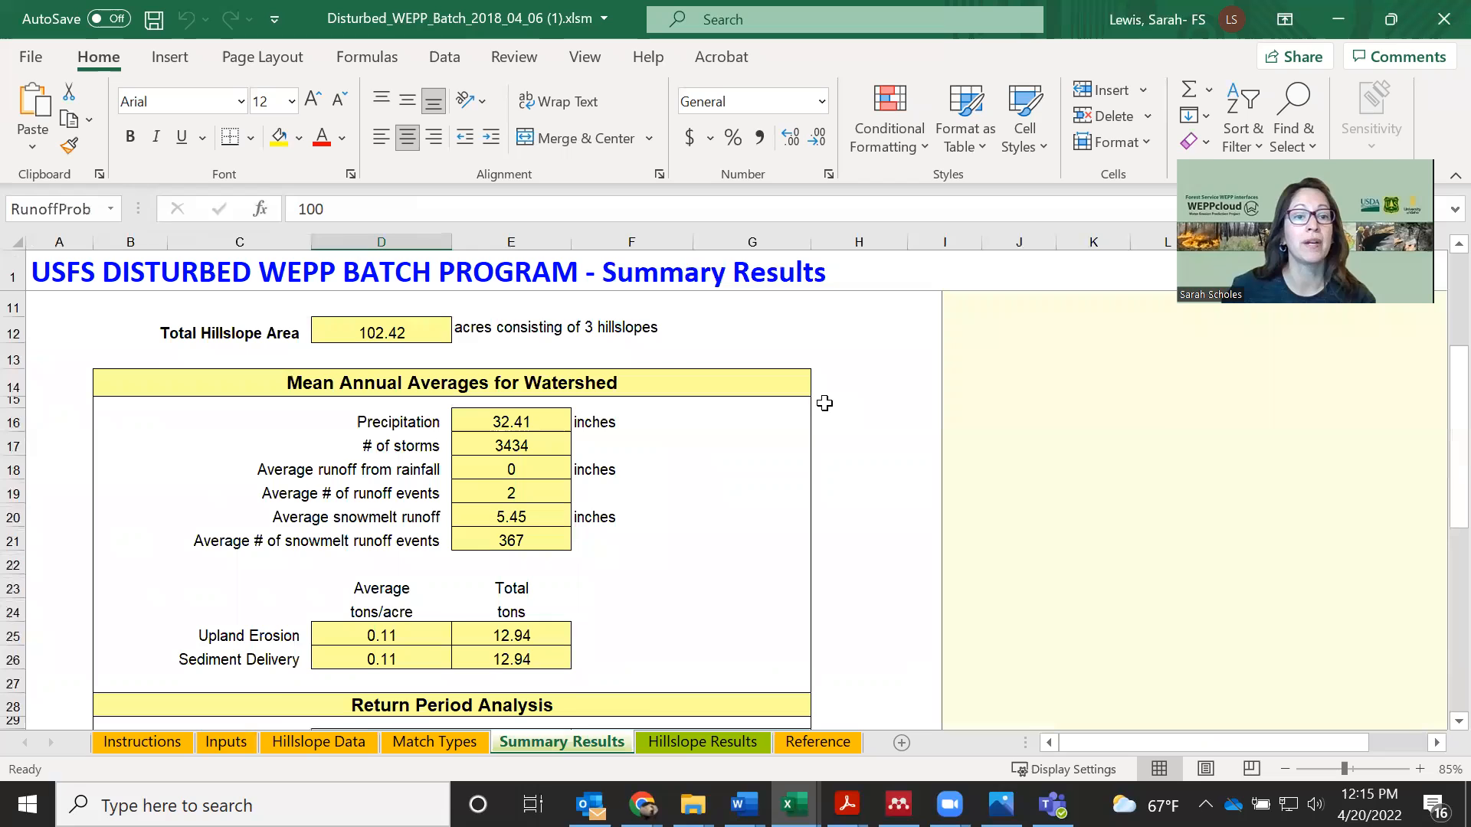
scroll(825, 403, "up", 2)
scroll(805, 512, "up", 1)
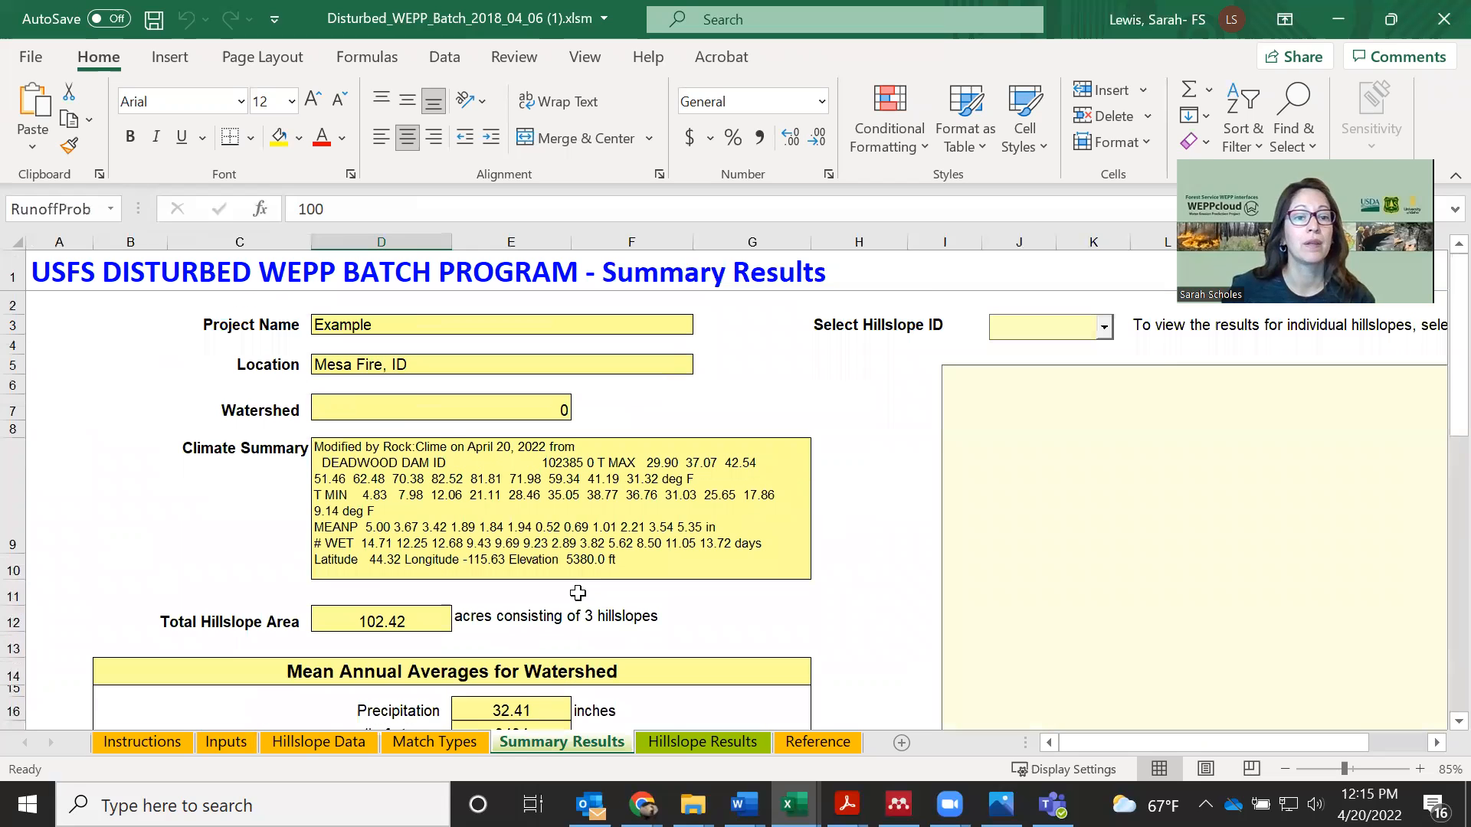
scroll(413, 553, "down", 1)
left_click(419, 552)
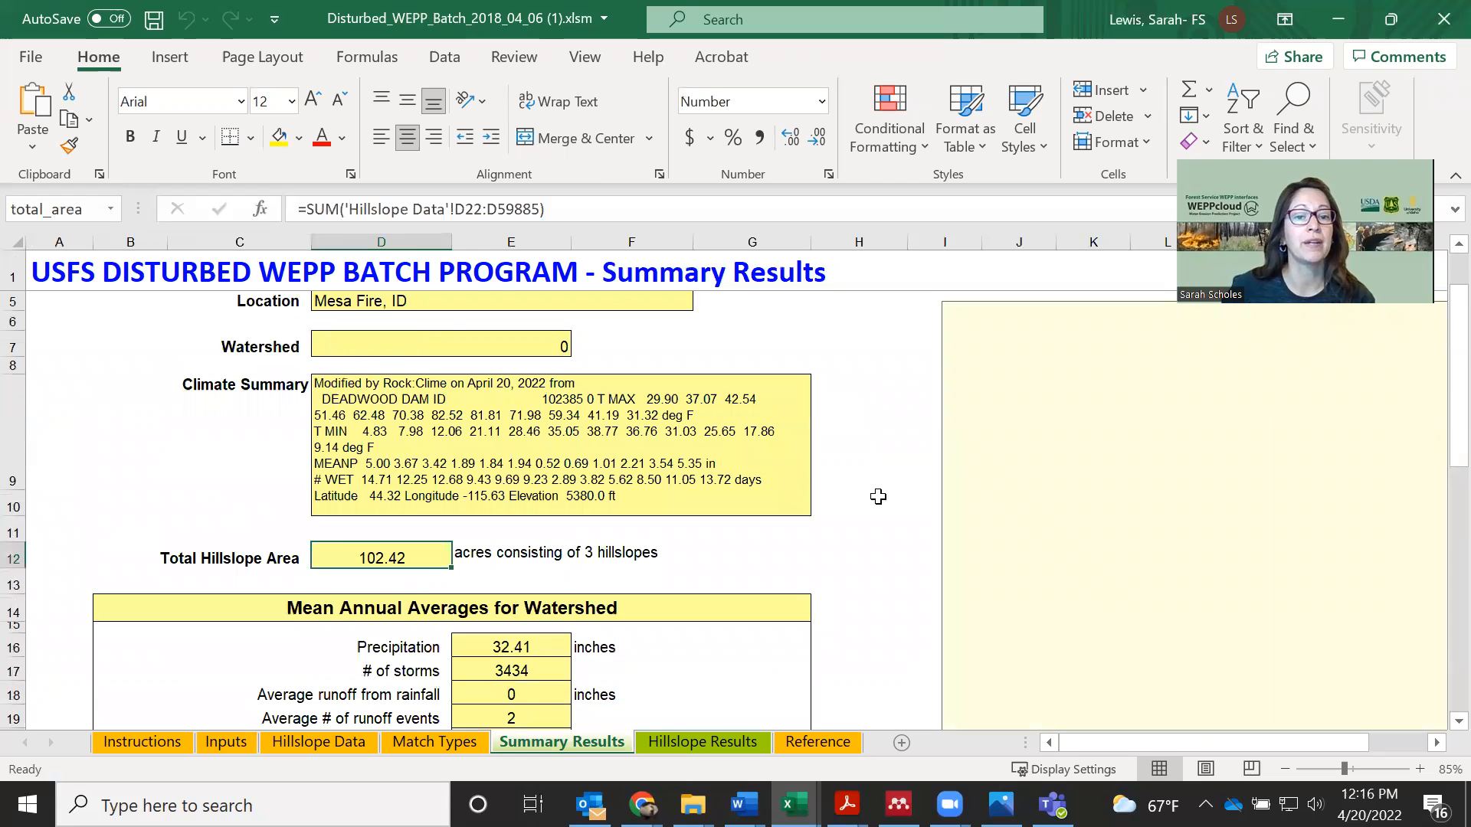
Examine the watershed's mean annual averages, from precipitation and number of storms to average upland erosion and sediment delivery
scroll(877, 496, "down", 2)
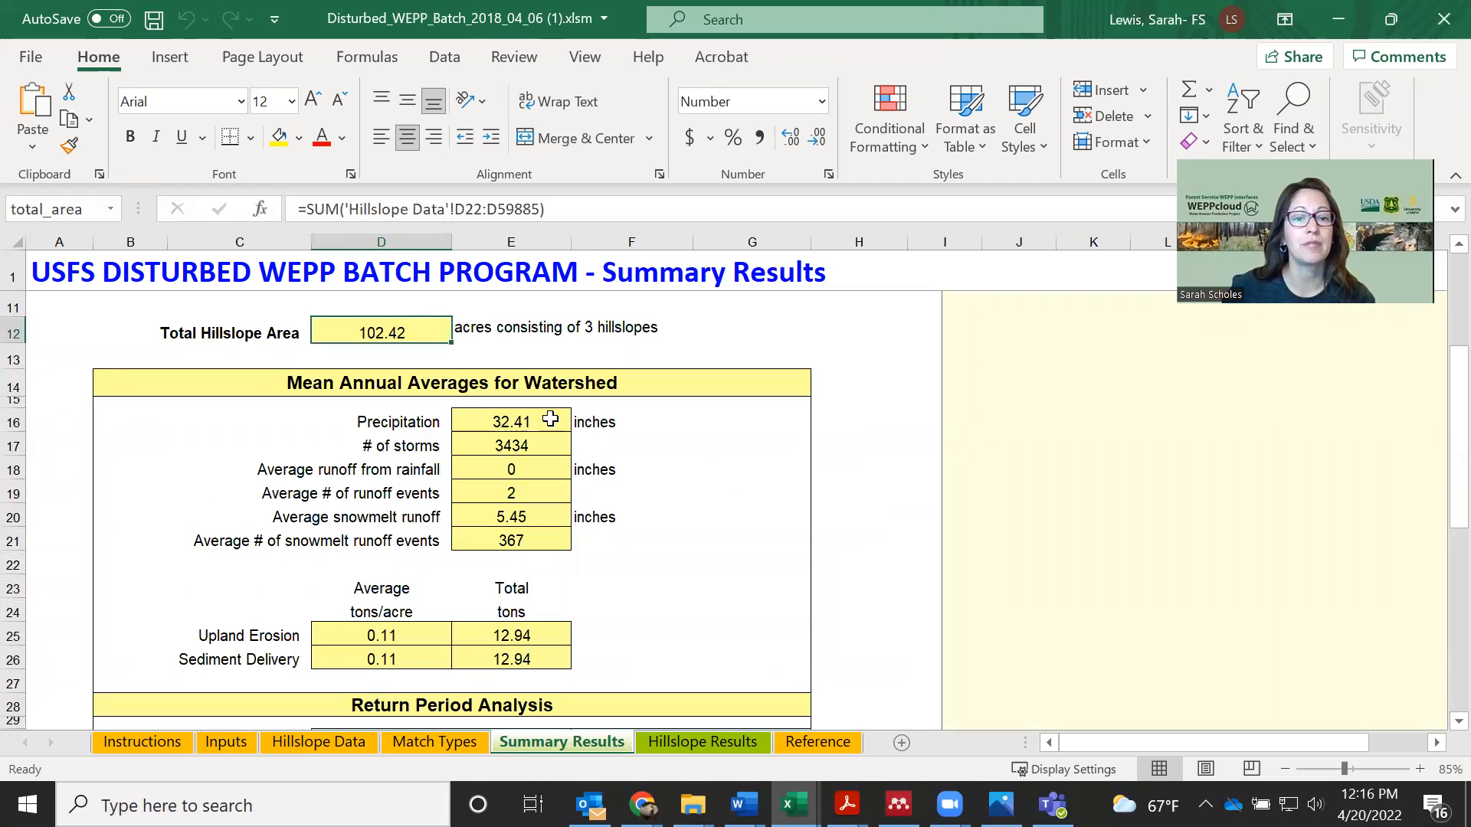
left_click(551, 419)
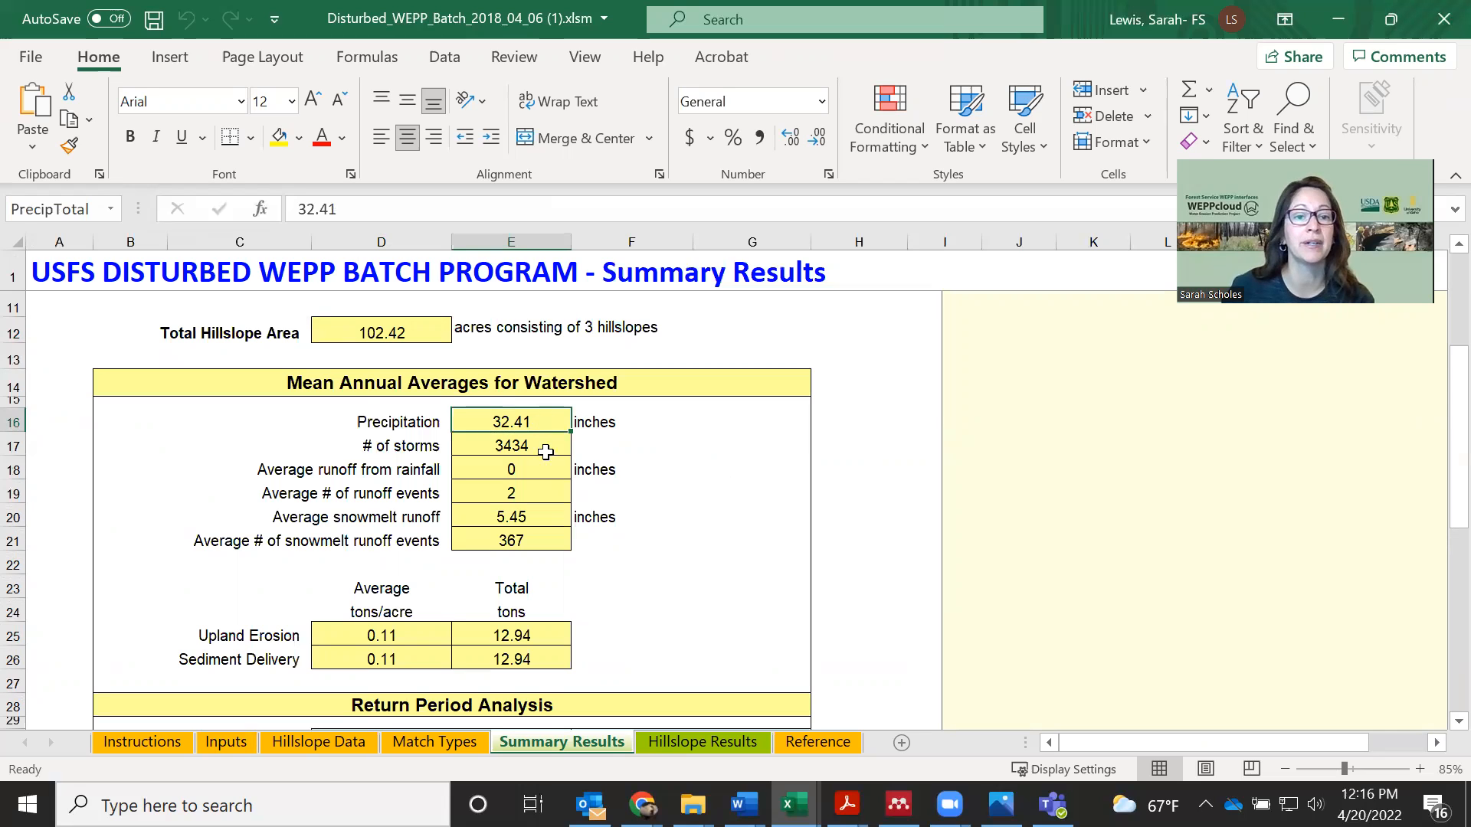
left_click(543, 452)
scroll(740, 513, "down", 2)
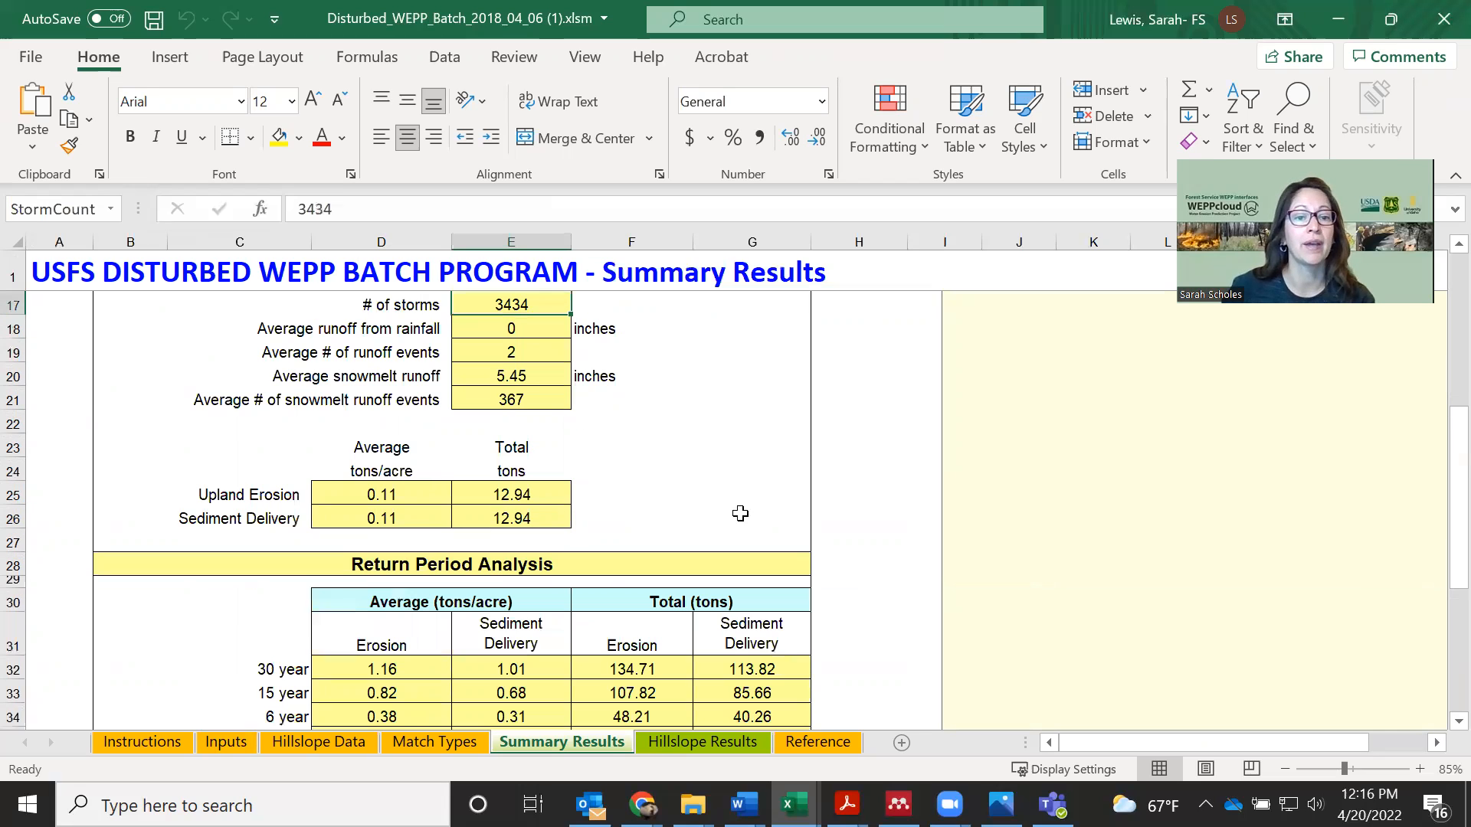
scroll(411, 418, "down", 1)
left_click(411, 418)
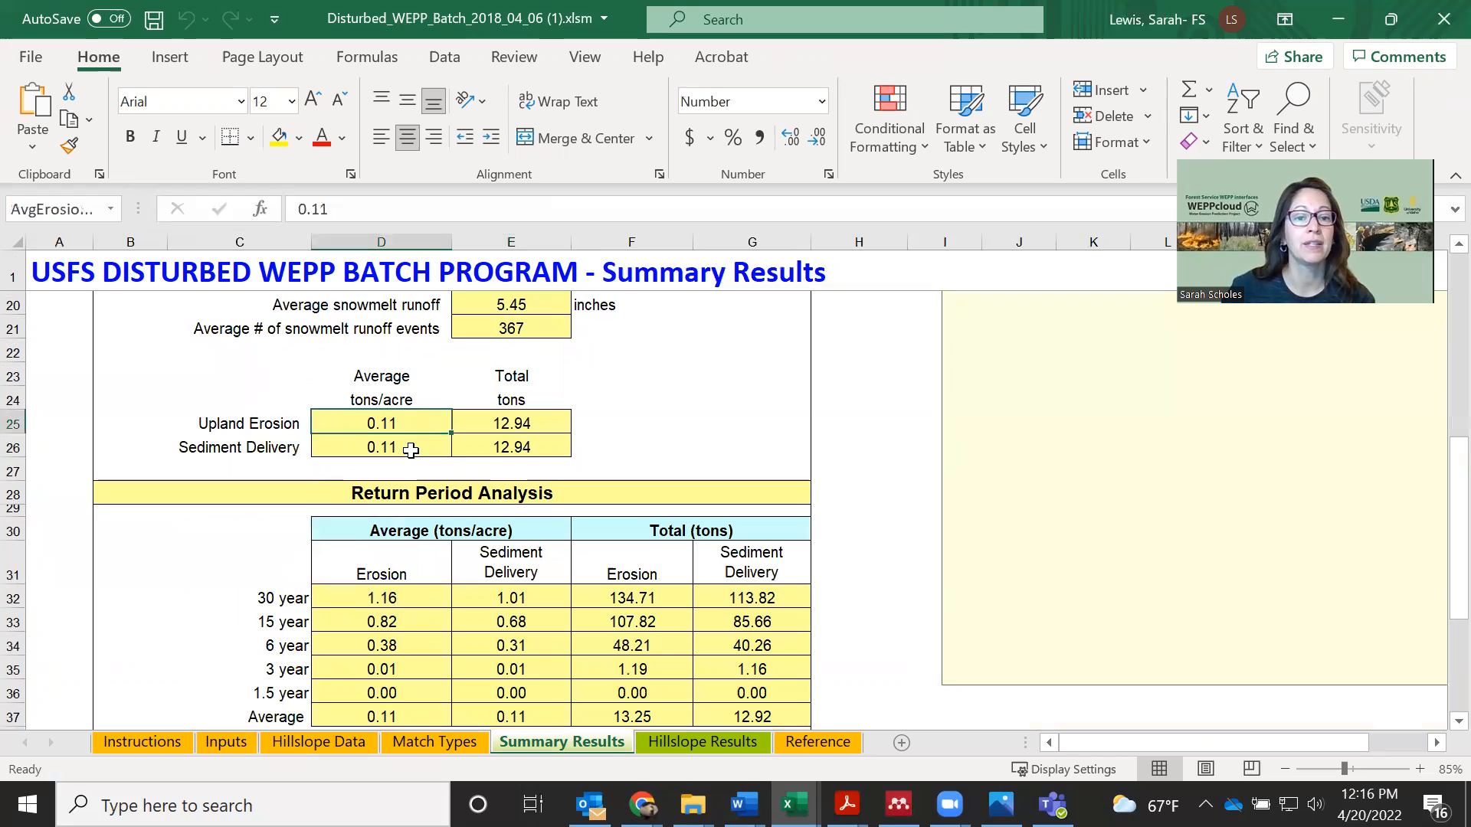
key("Down")
Examine the return period analysis and the first-year probabilities of runoff, erosion and sediment delivery
scroll(817, 478, "down", 3)
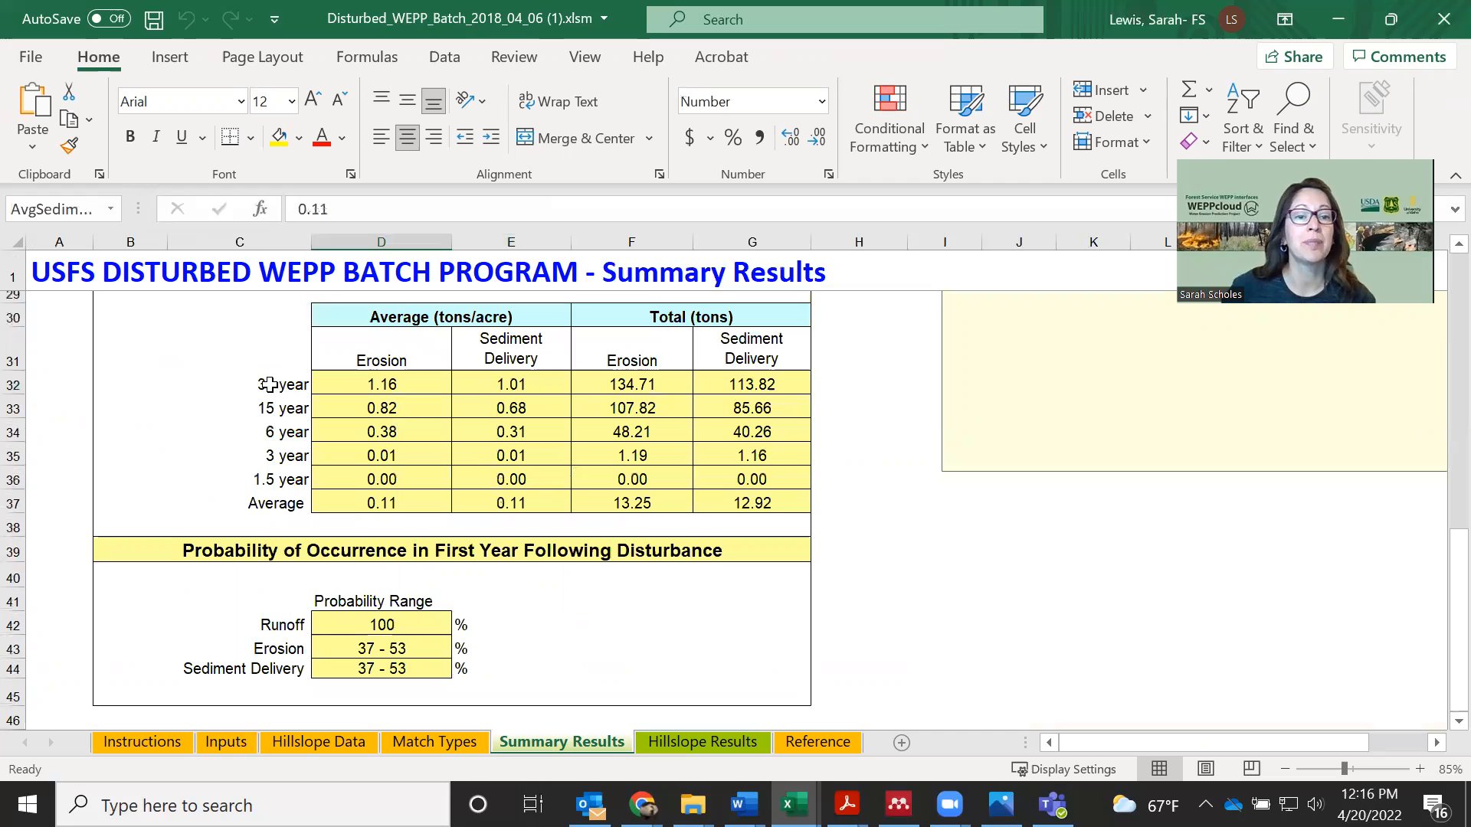
left_click(307, 387)
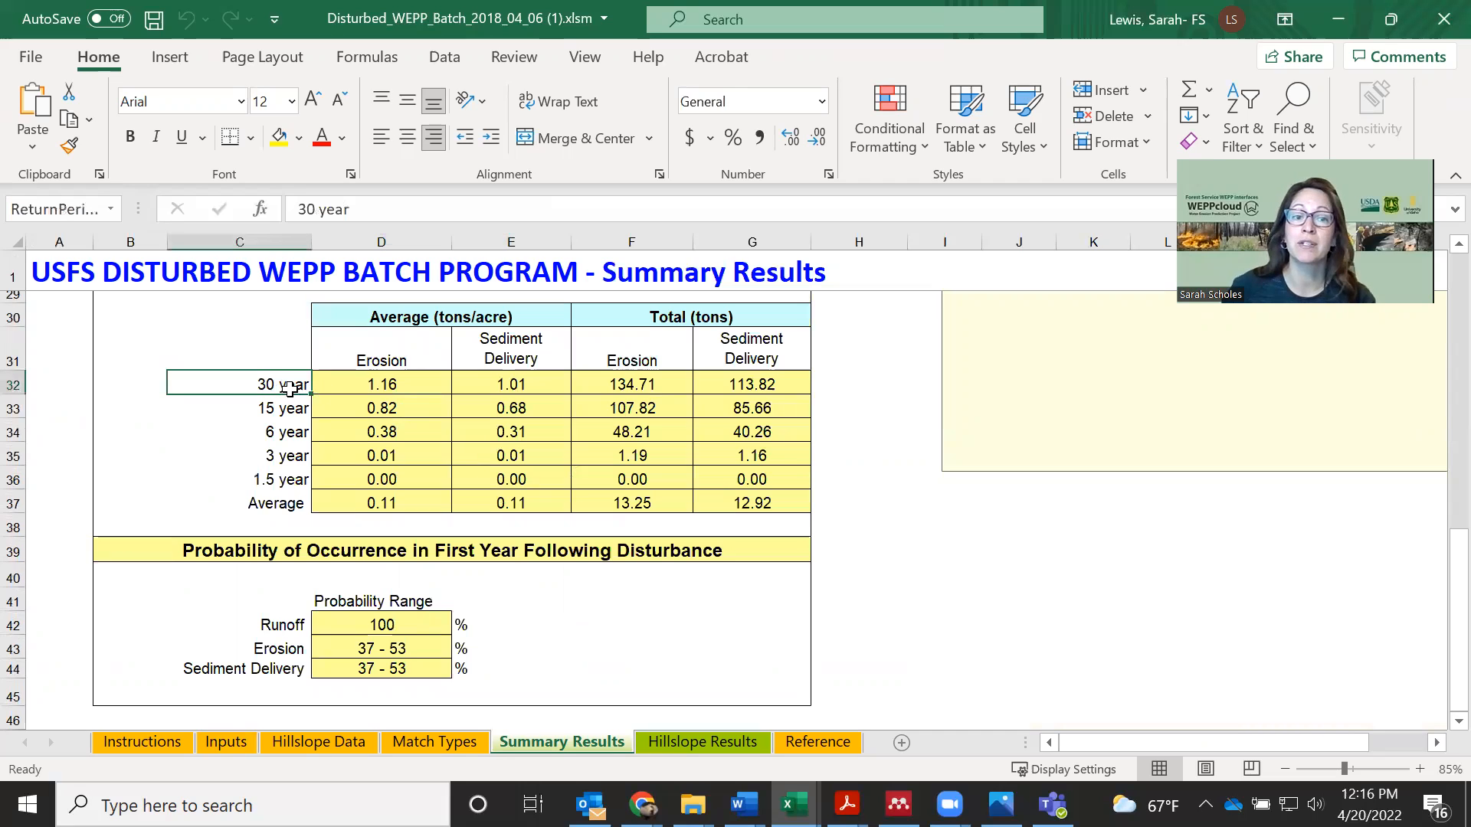
left_click(280, 408)
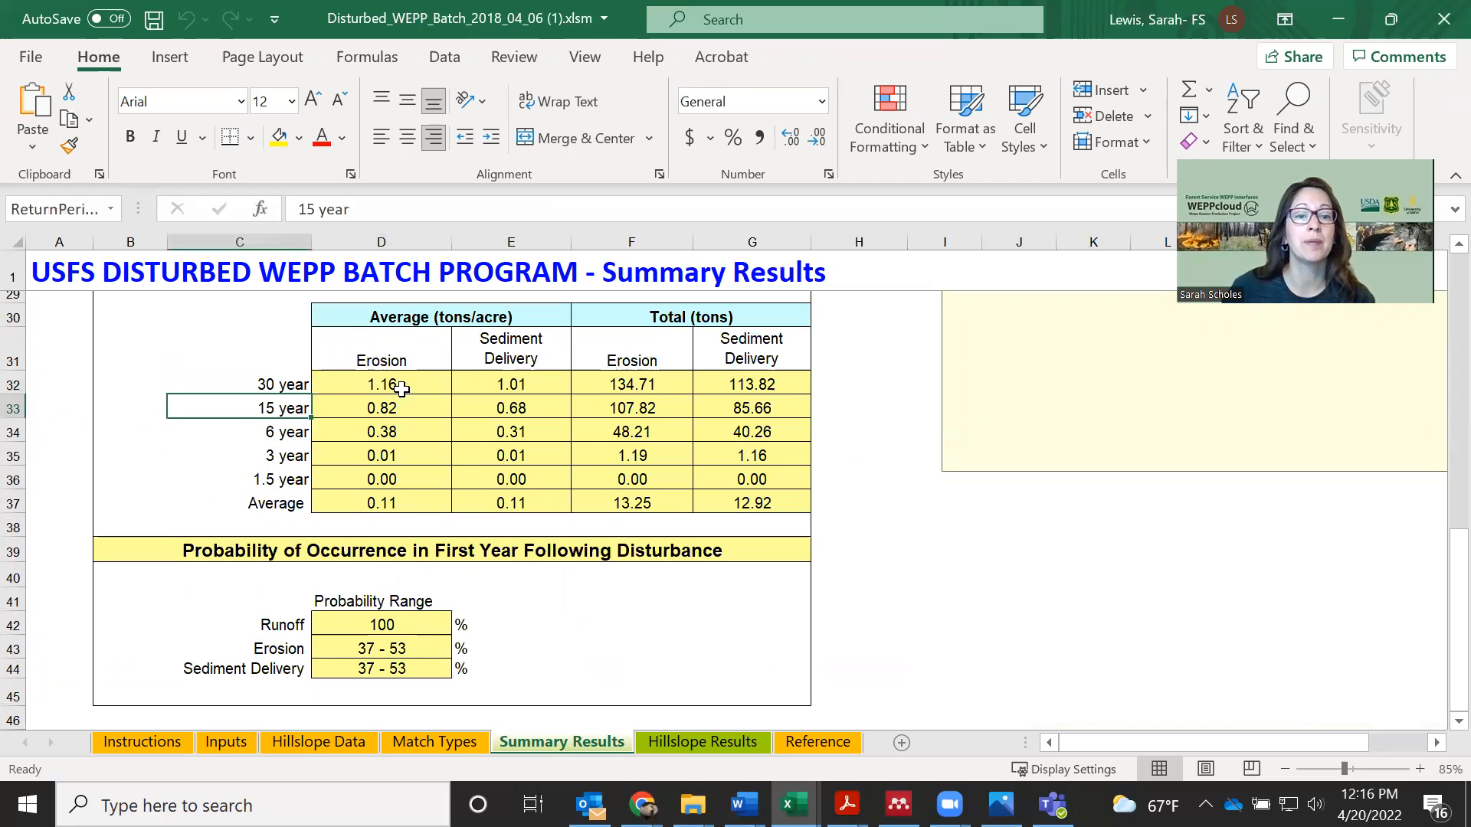
left_click(394, 407)
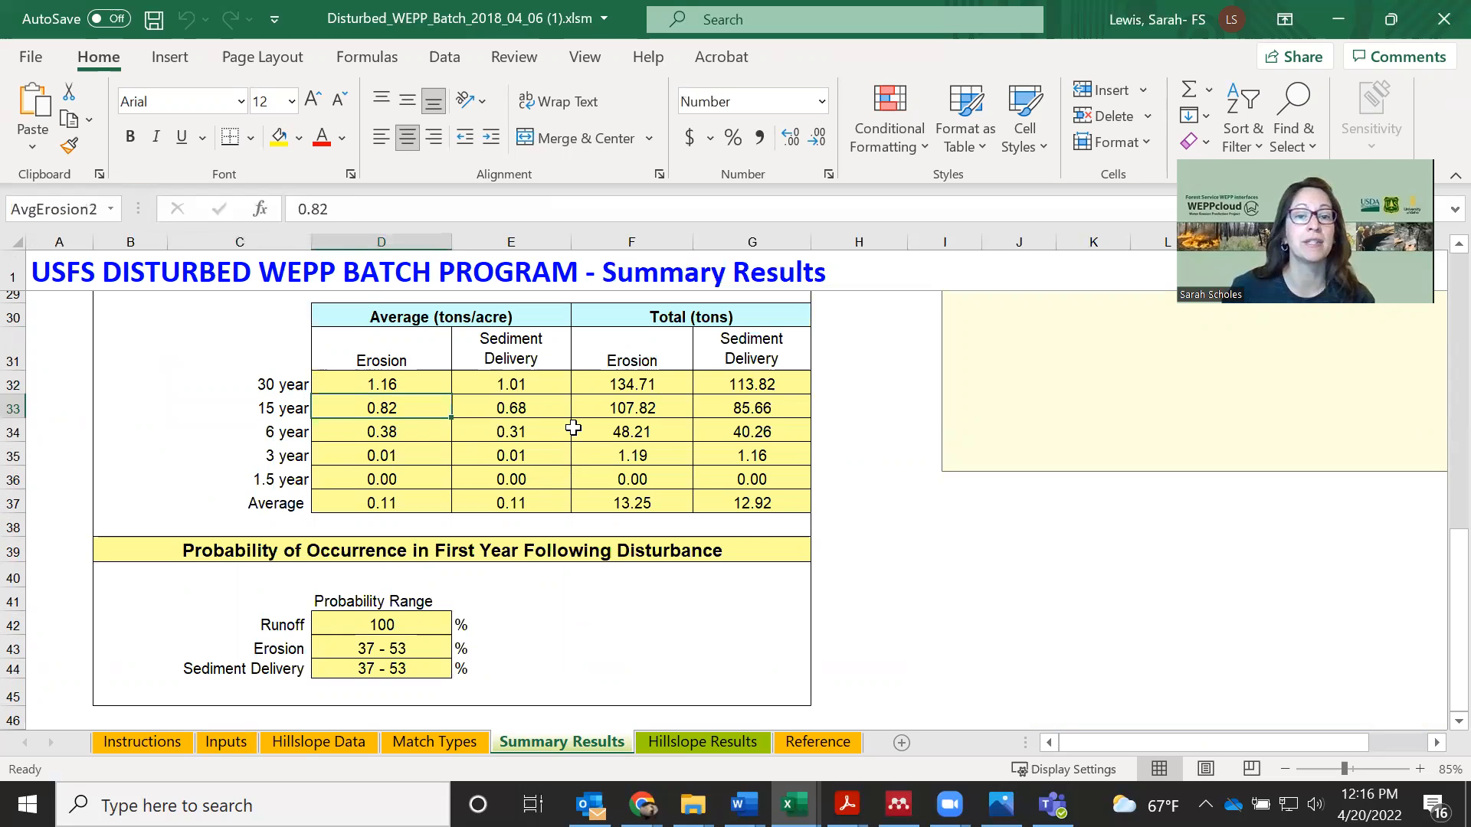
scroll(433, 551, "down", 1)
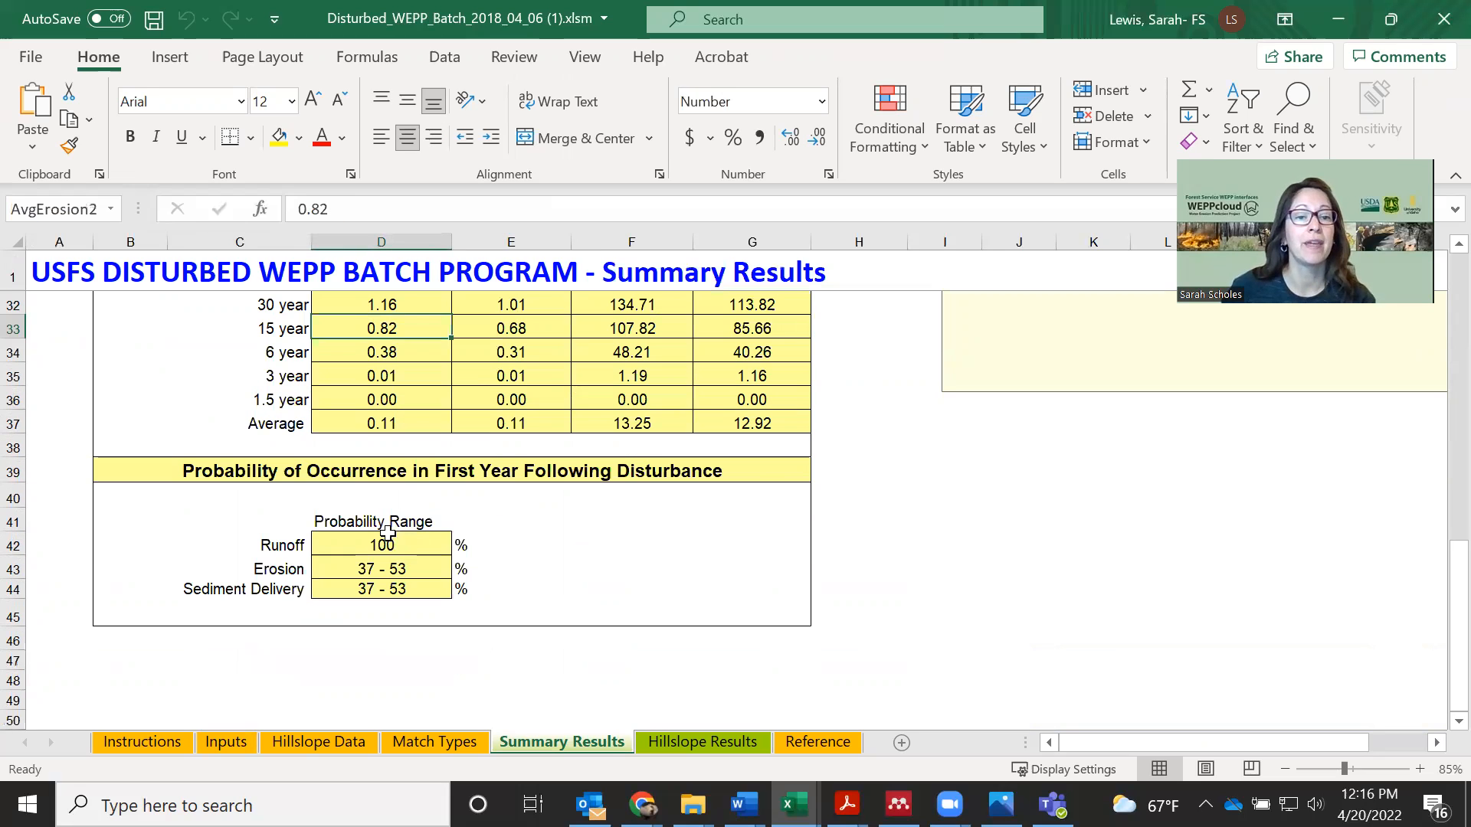
left_click(392, 549)
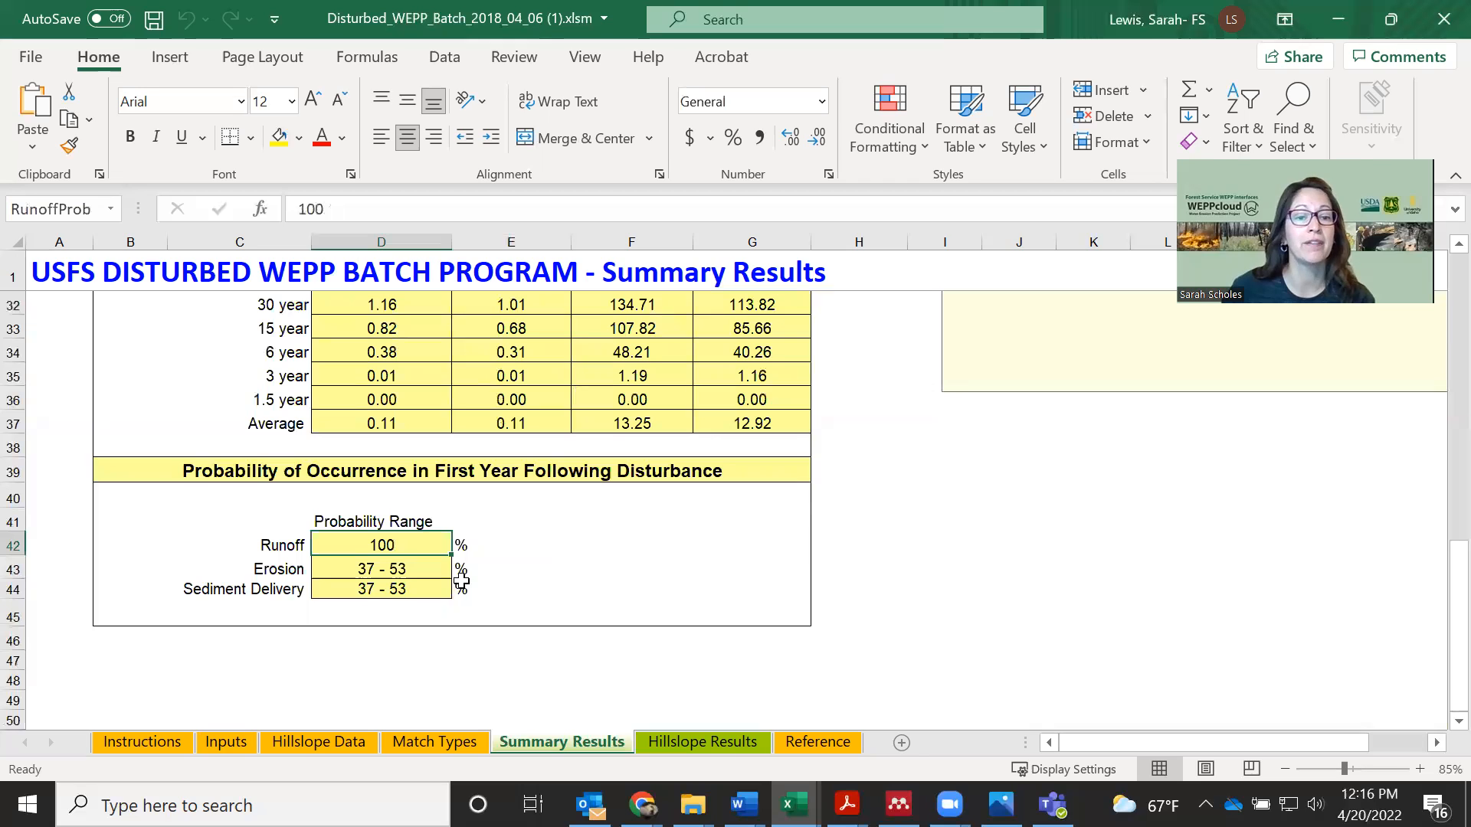
left_click(439, 574)
key("Down")
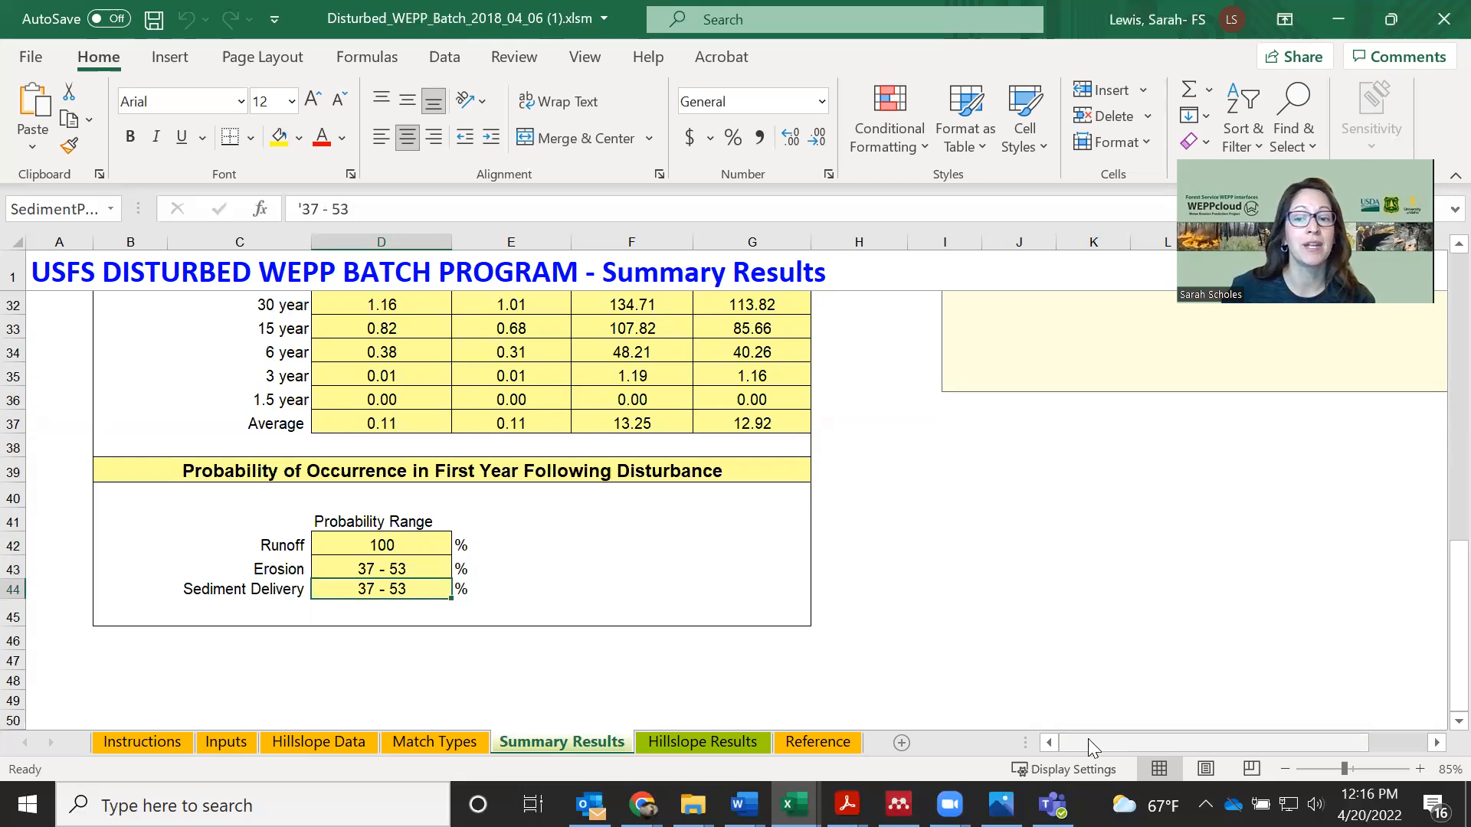
Display the individual results for hillslope ID 1 and read through to its return period analysis and occurrence probabilities
left_click_drag(1174, 740, 1235, 741)
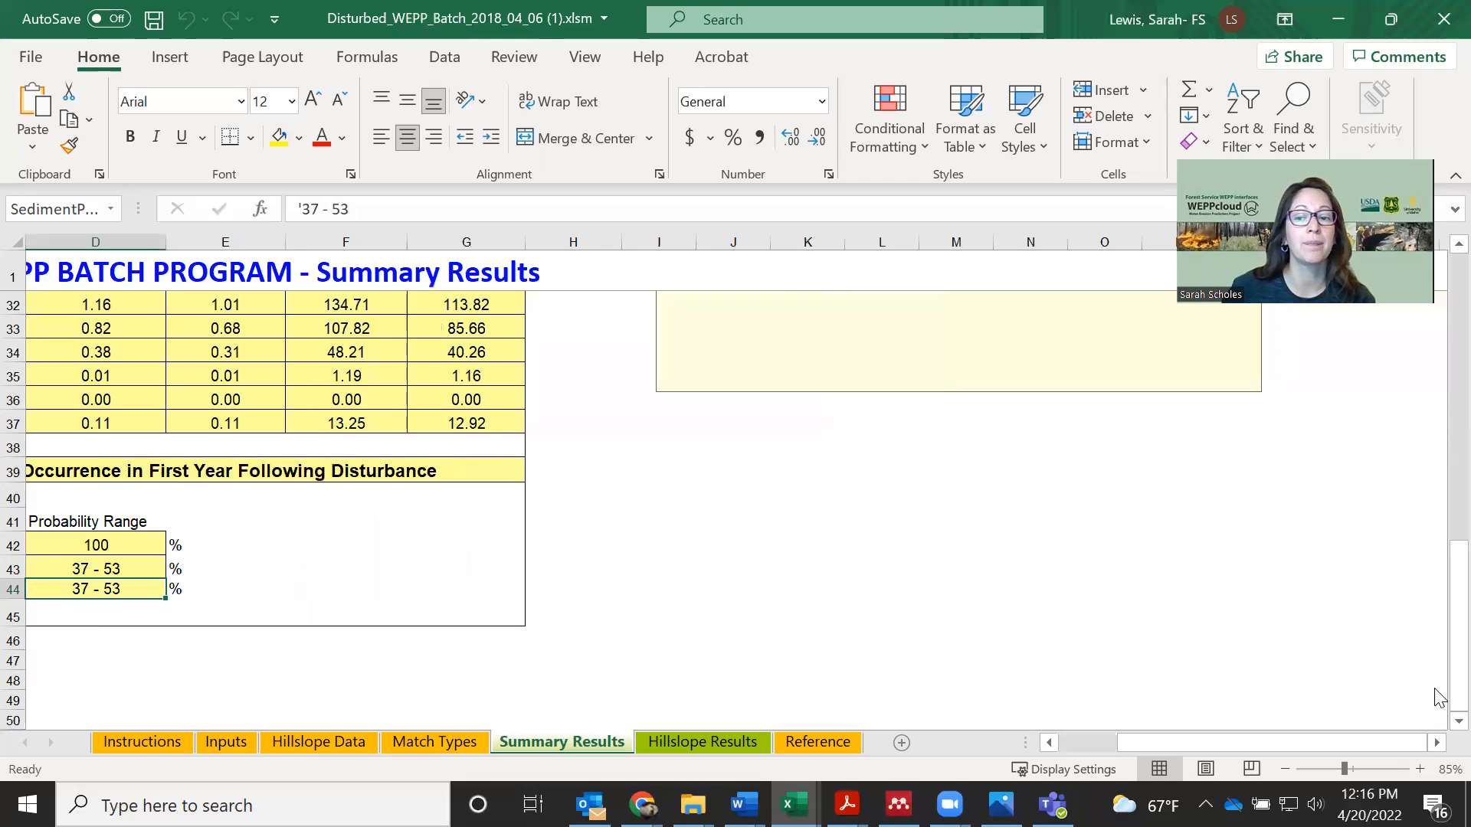
left_click_drag(1457, 678, 1449, 359)
left_click_drag(1192, 378, 828, 334)
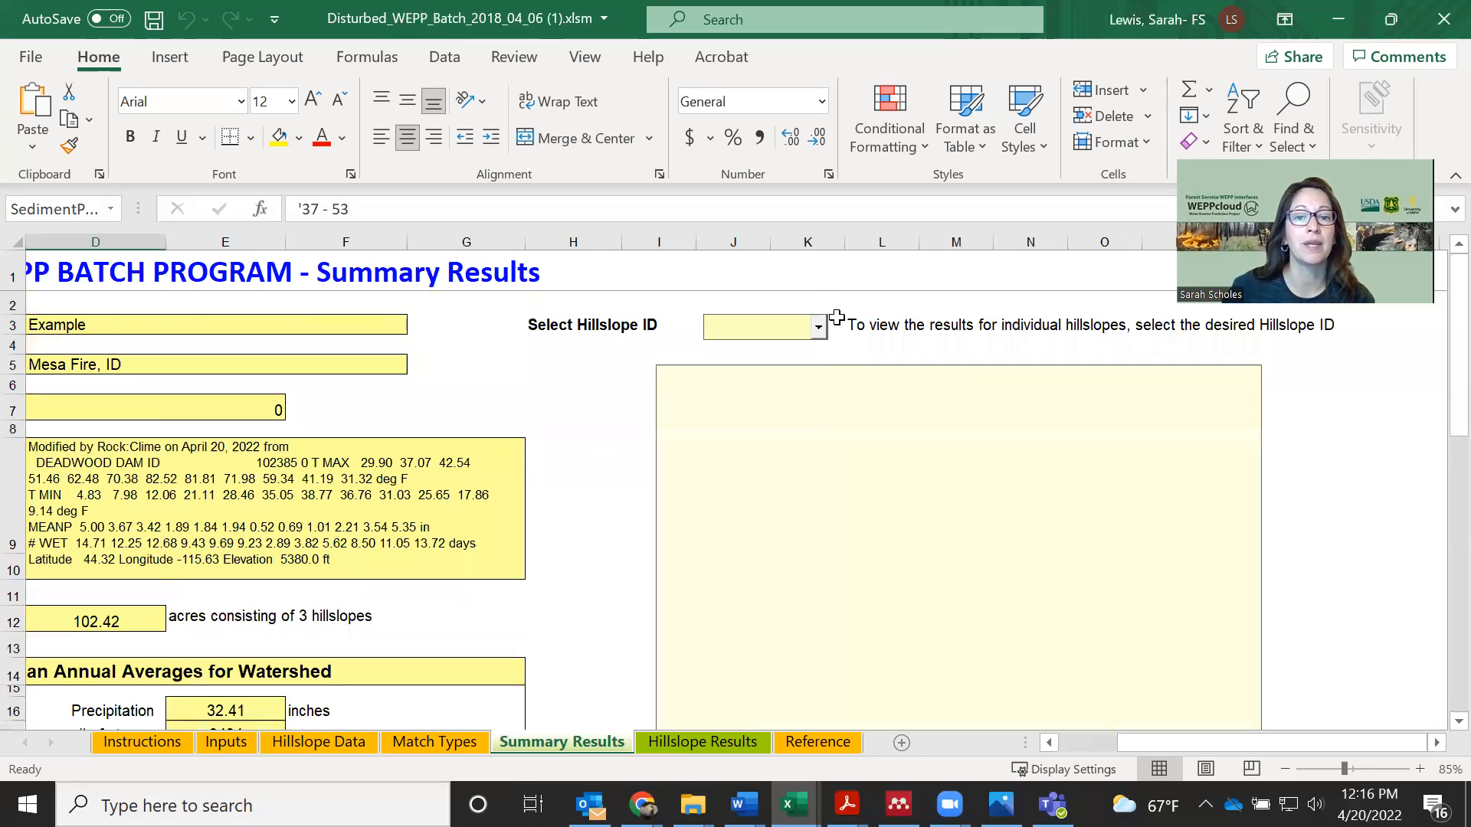
left_click(818, 330)
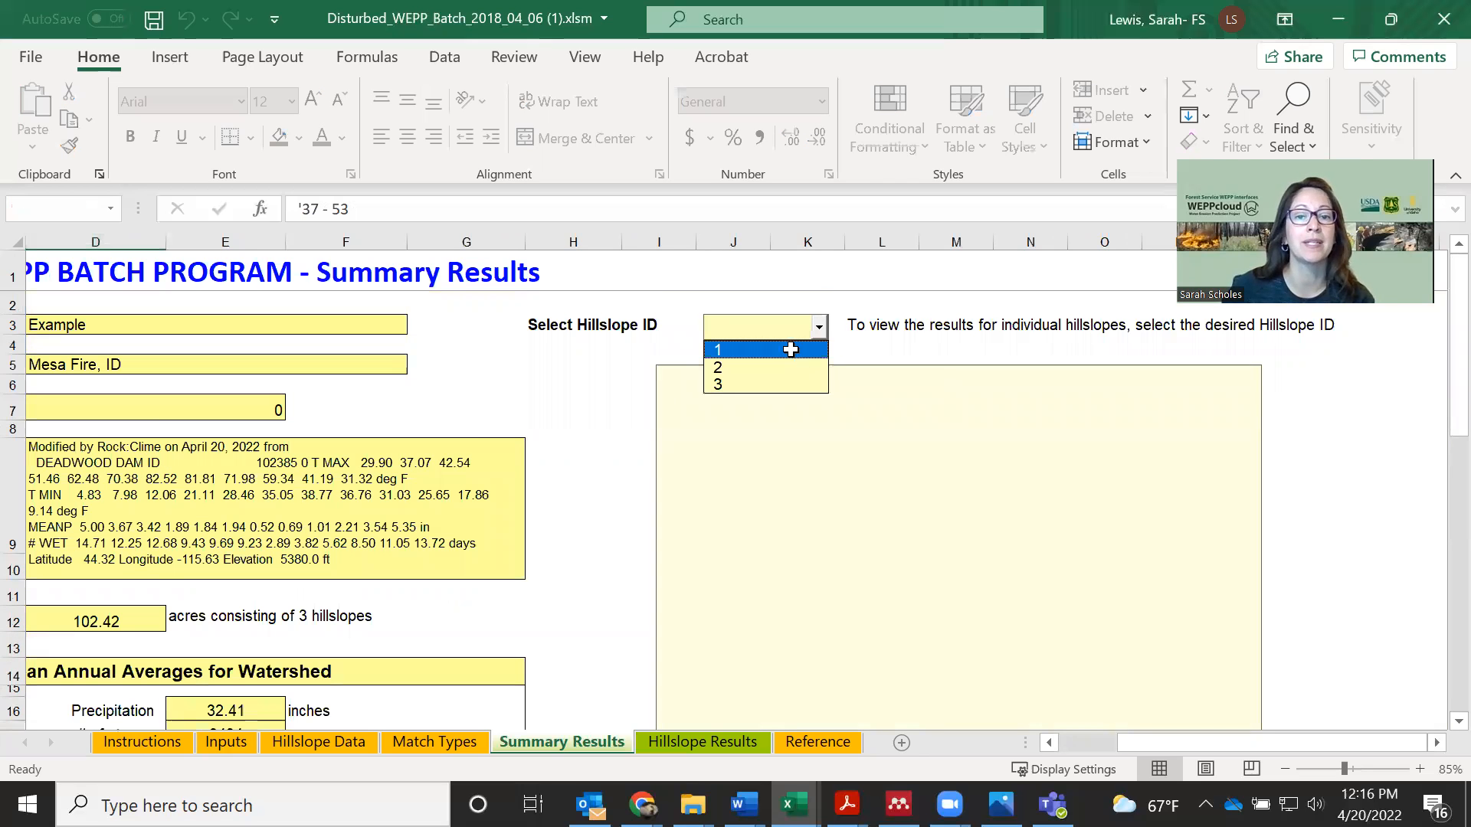
key("Return")
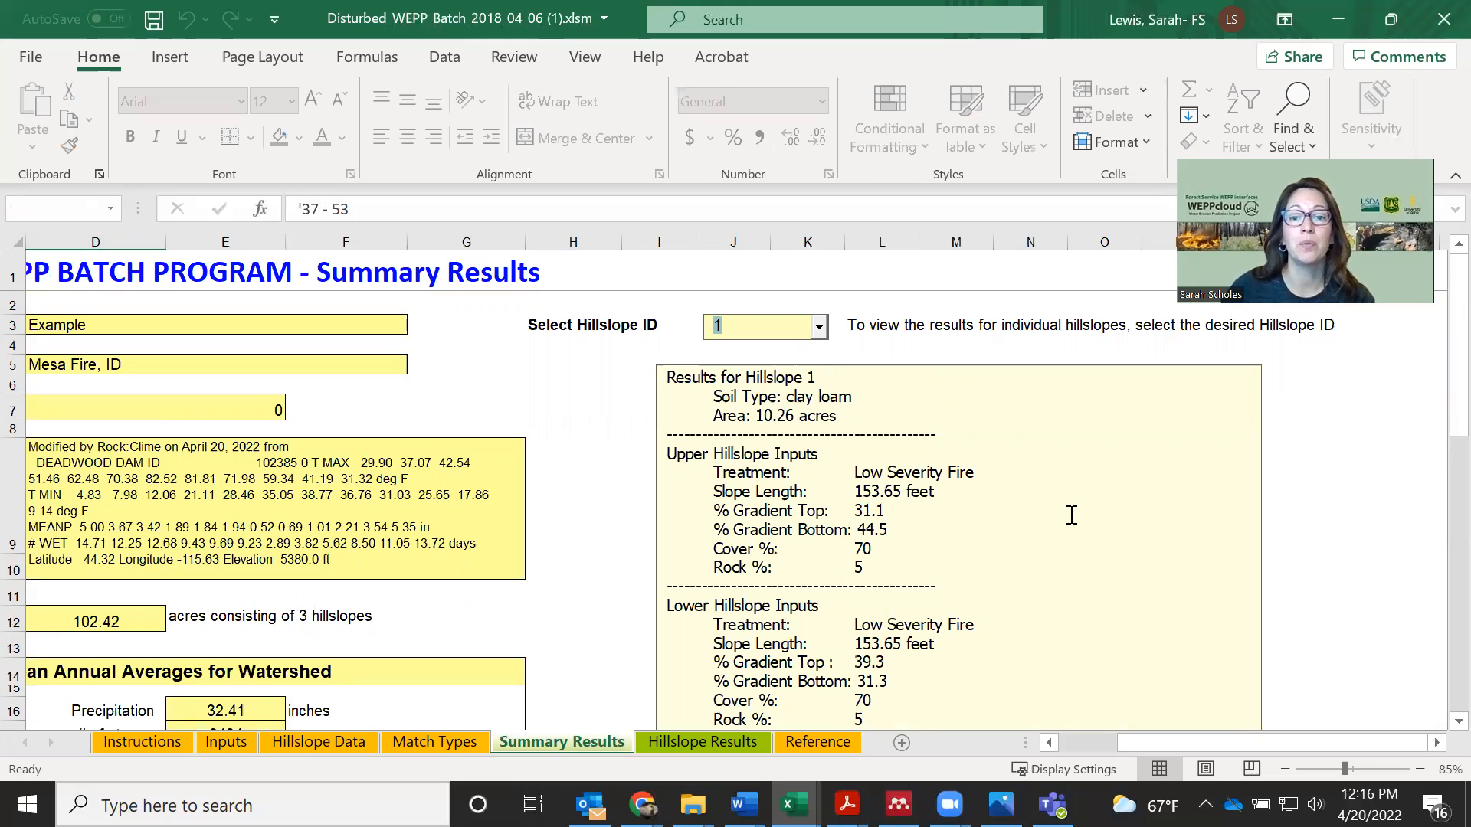
scroll(1067, 527, "down", 2)
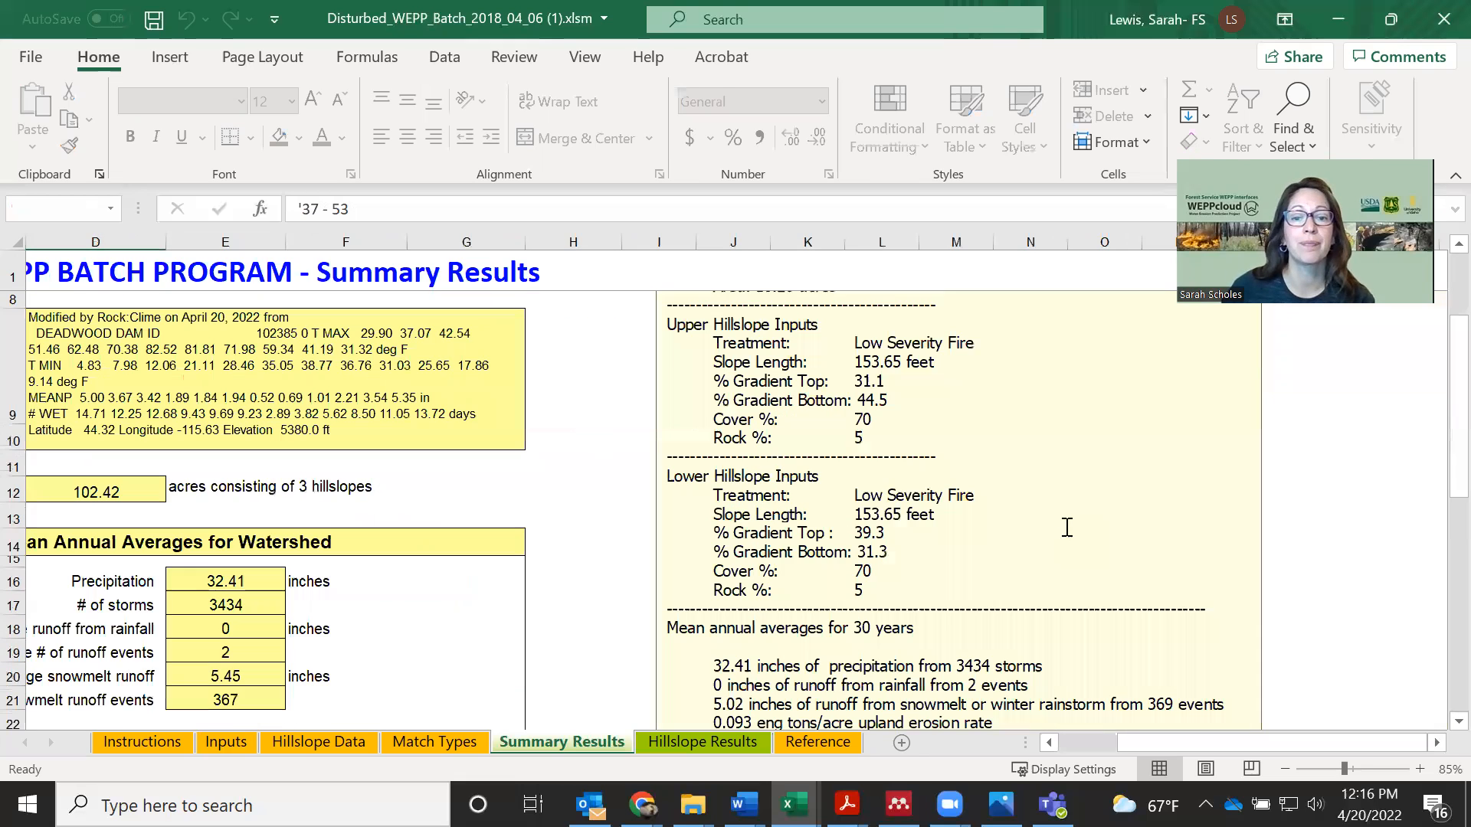
scroll(1067, 527, "down", 4)
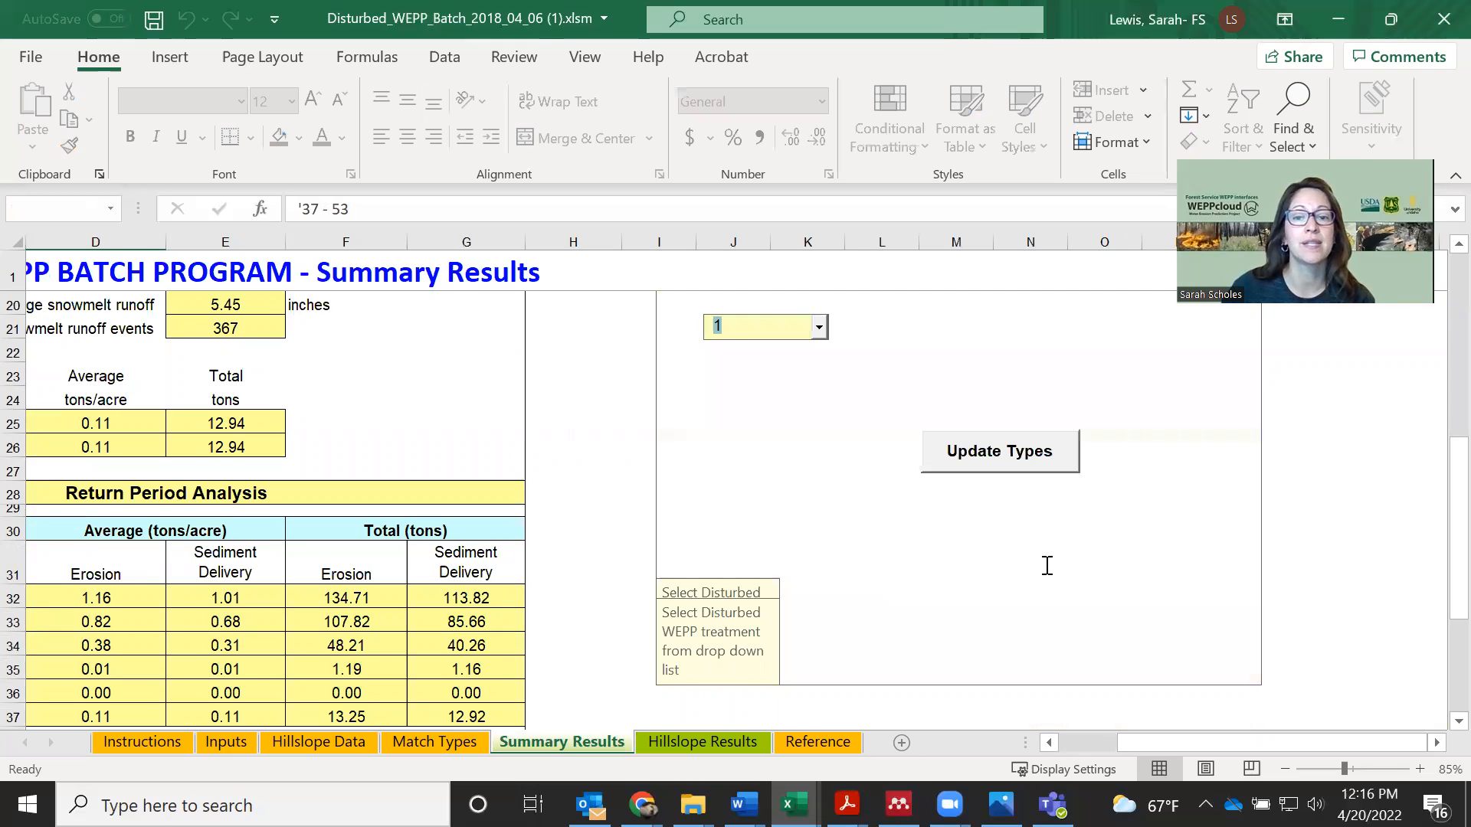
double_click(1042, 566)
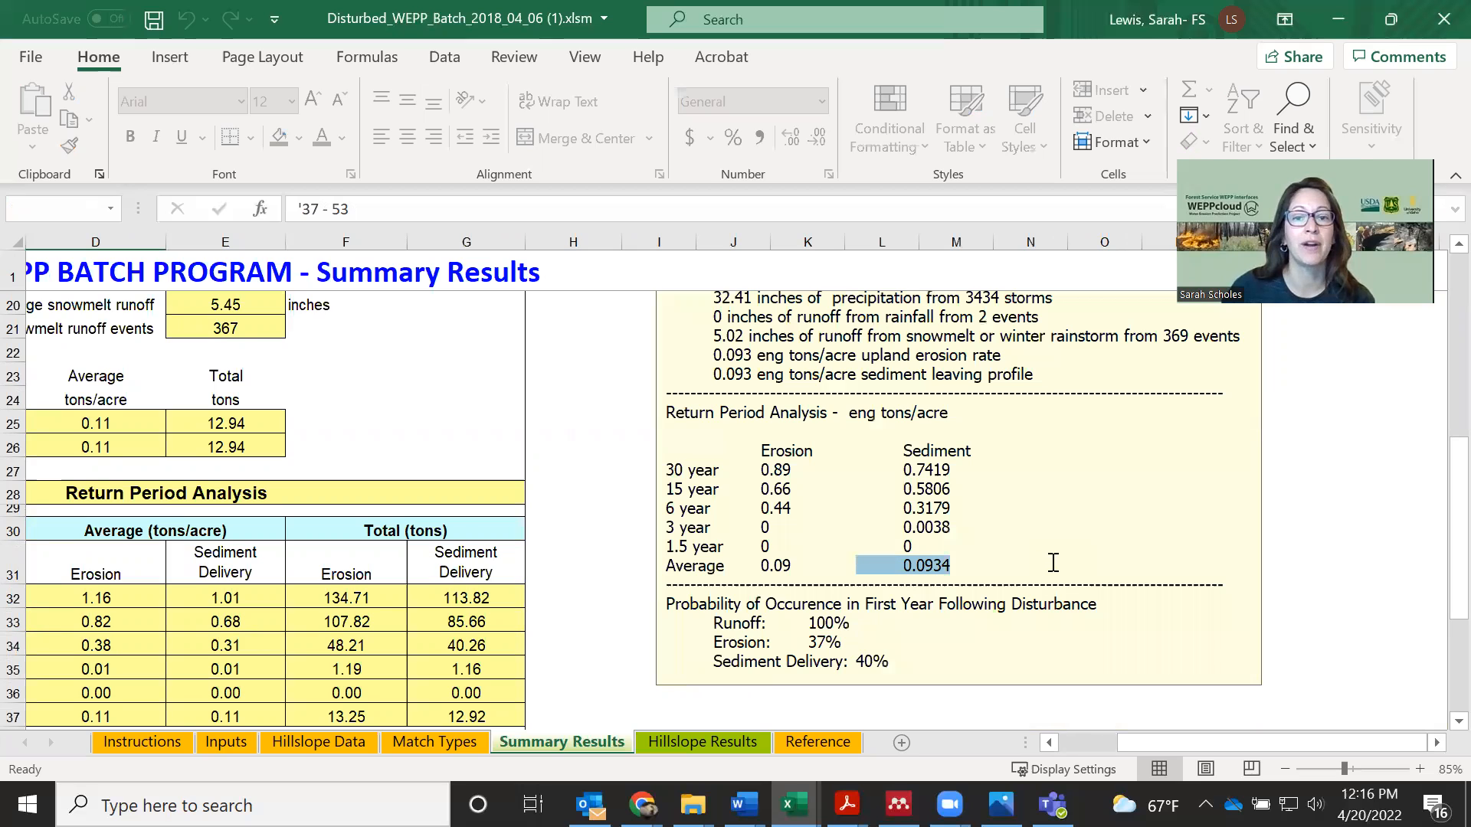
Switch the individual results to hillslope ID 3 and review its inputs, annual averages, return periods and probabilities
scroll(1054, 563, "up", 1)
scroll(821, 341, "up", 4)
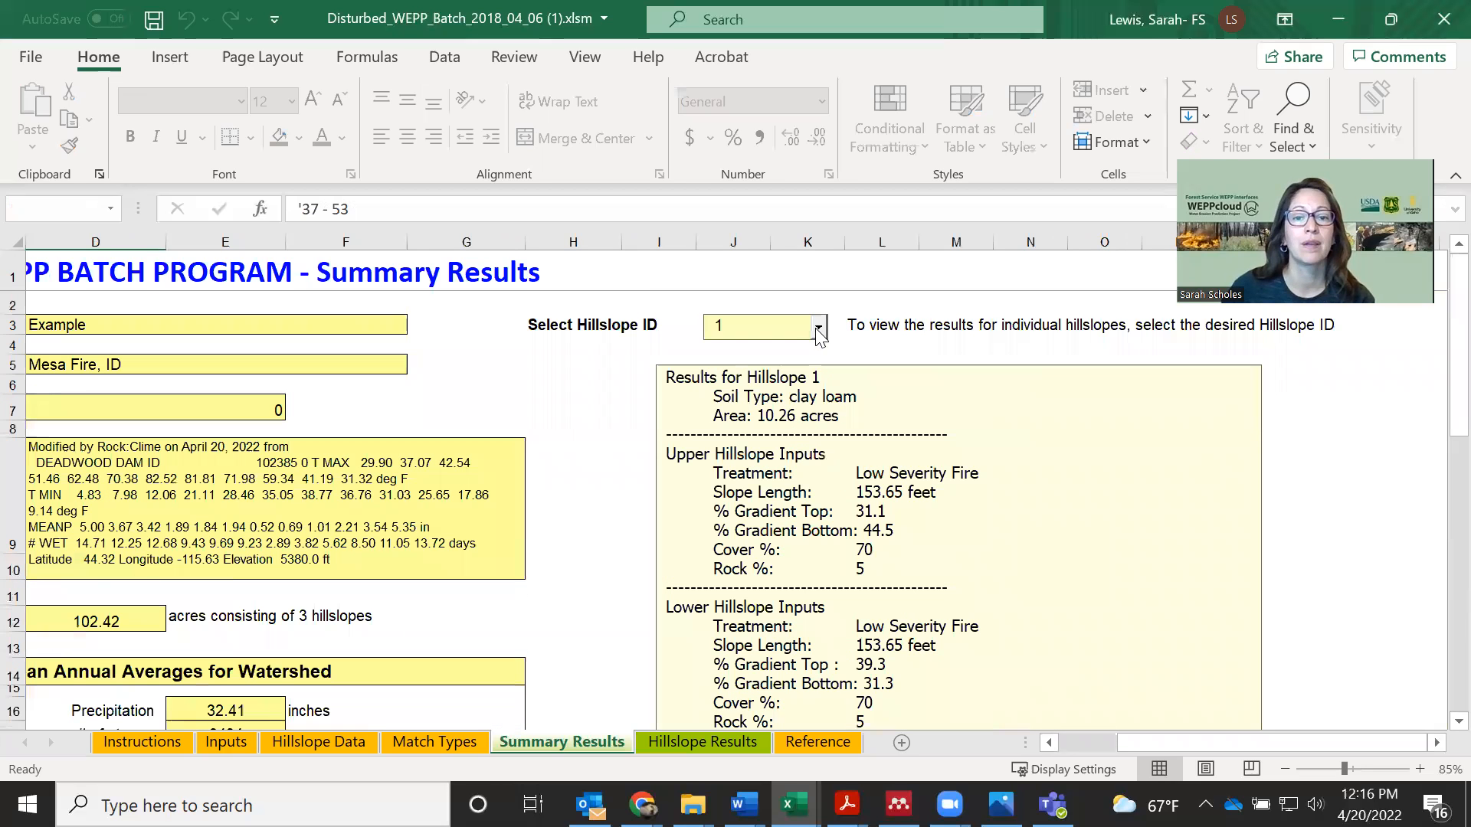
left_click(818, 327)
left_click(820, 384)
scroll(1073, 577, "down", 4)
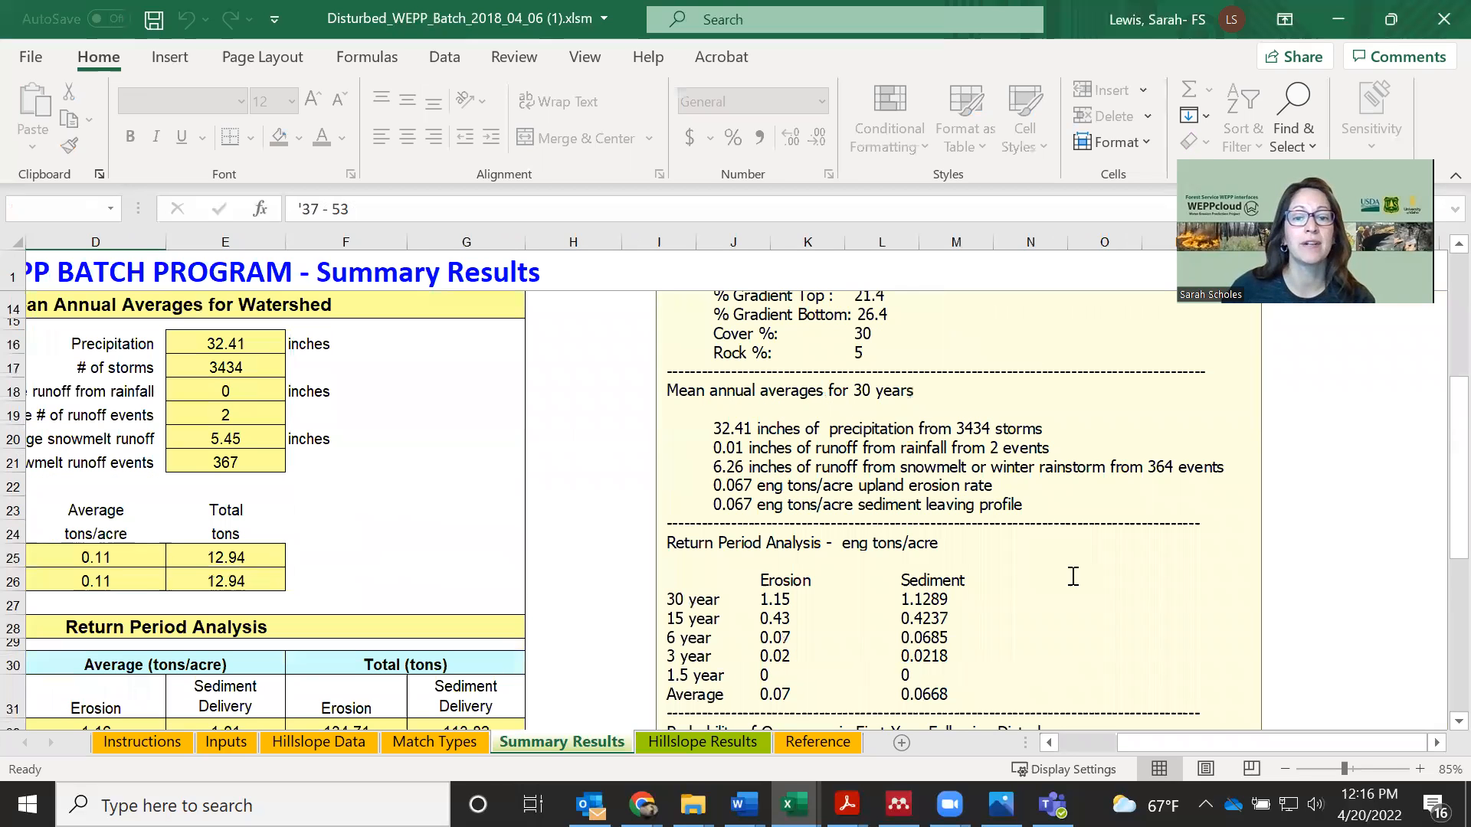
scroll(1073, 577, "down", 1)
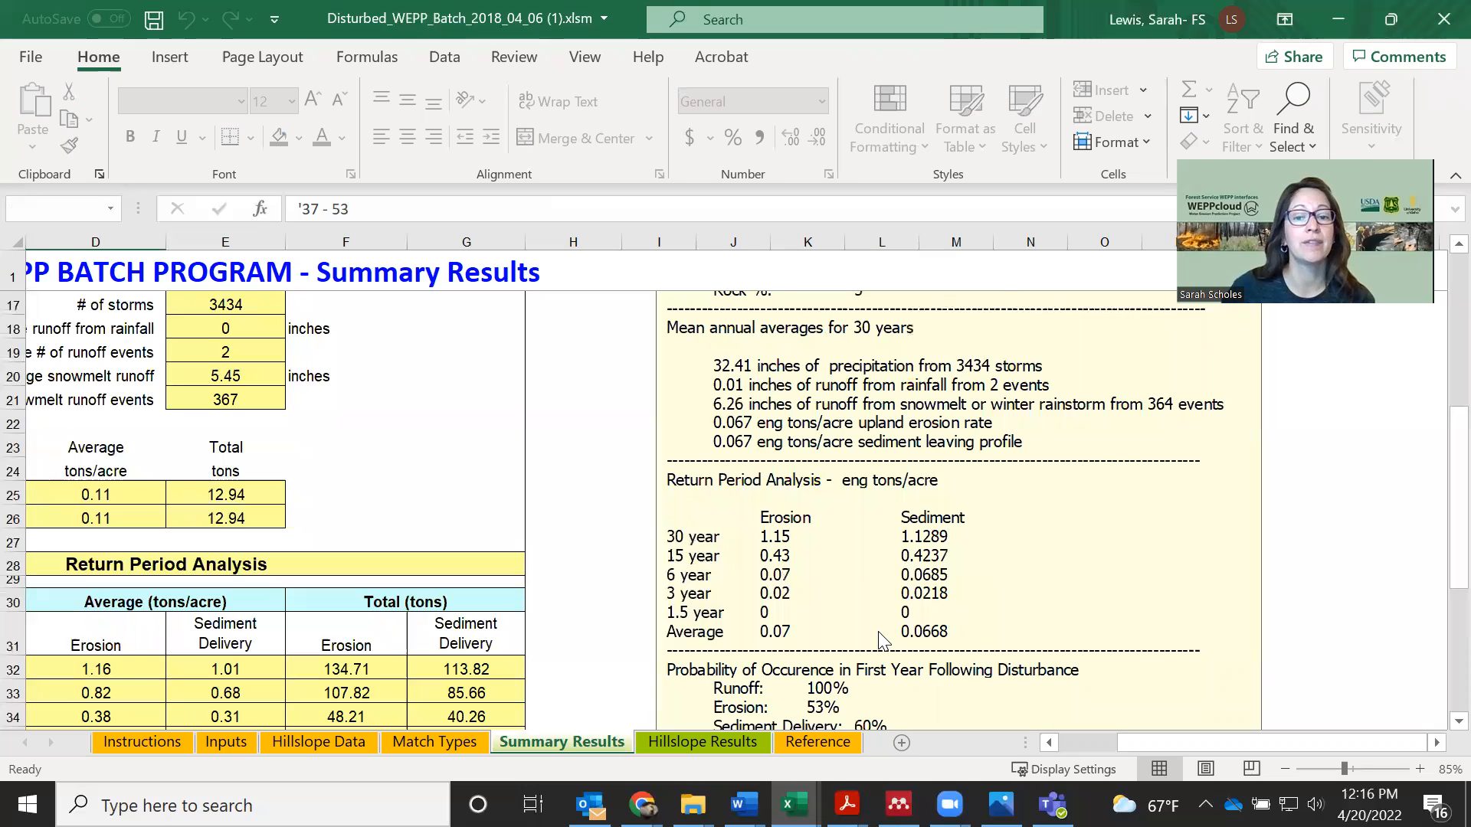
scroll(1051, 631, "down", 1)
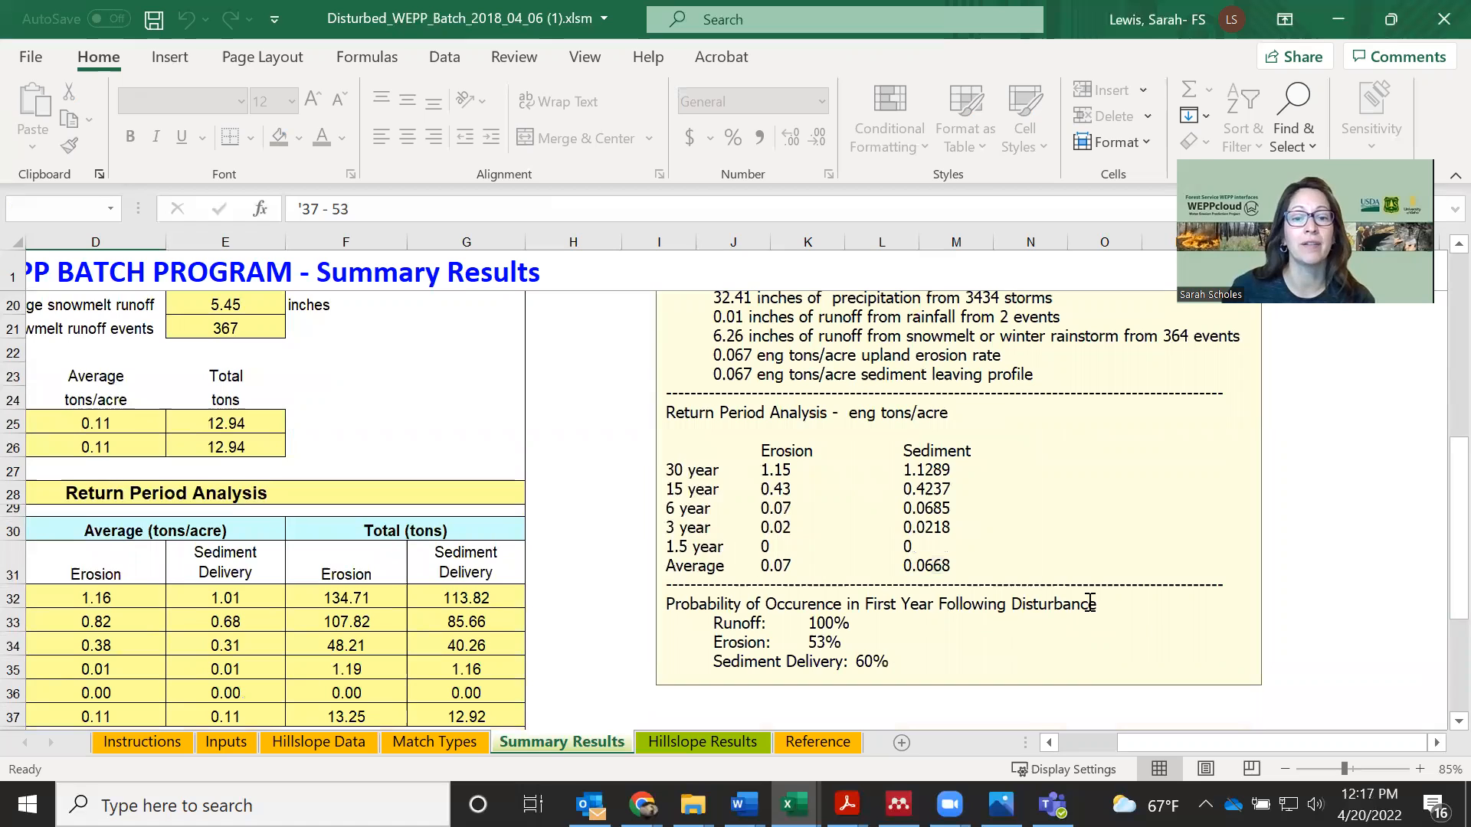
scroll(1089, 603, "up", 2)
scroll(1089, 603, "up", 4)
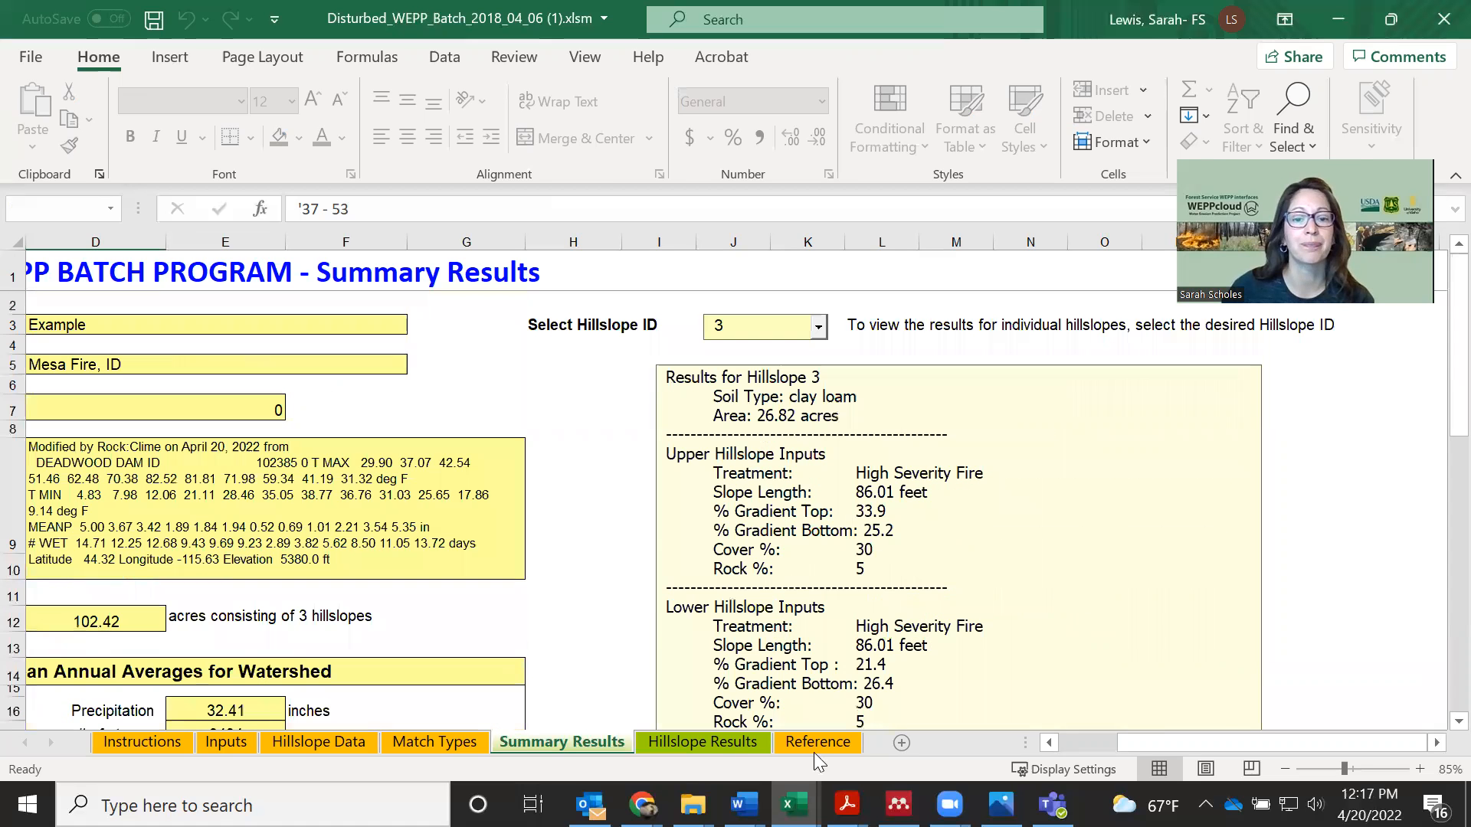
Review the Hillslope Results sheet across all columns, from the hillslope inputs to the return period averages
left_click(708, 743)
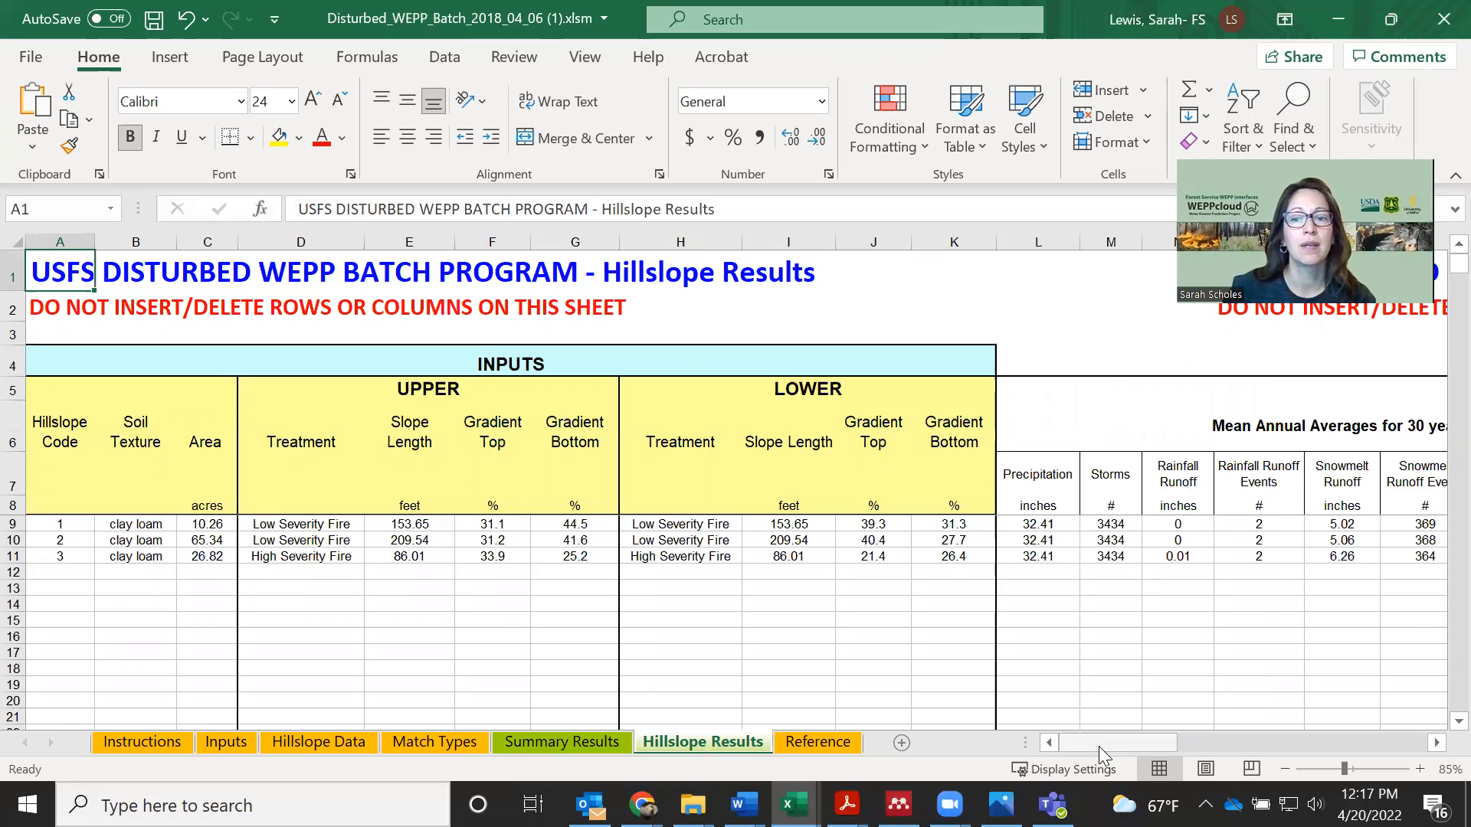
left_click_drag(1117, 746, 1325, 740)
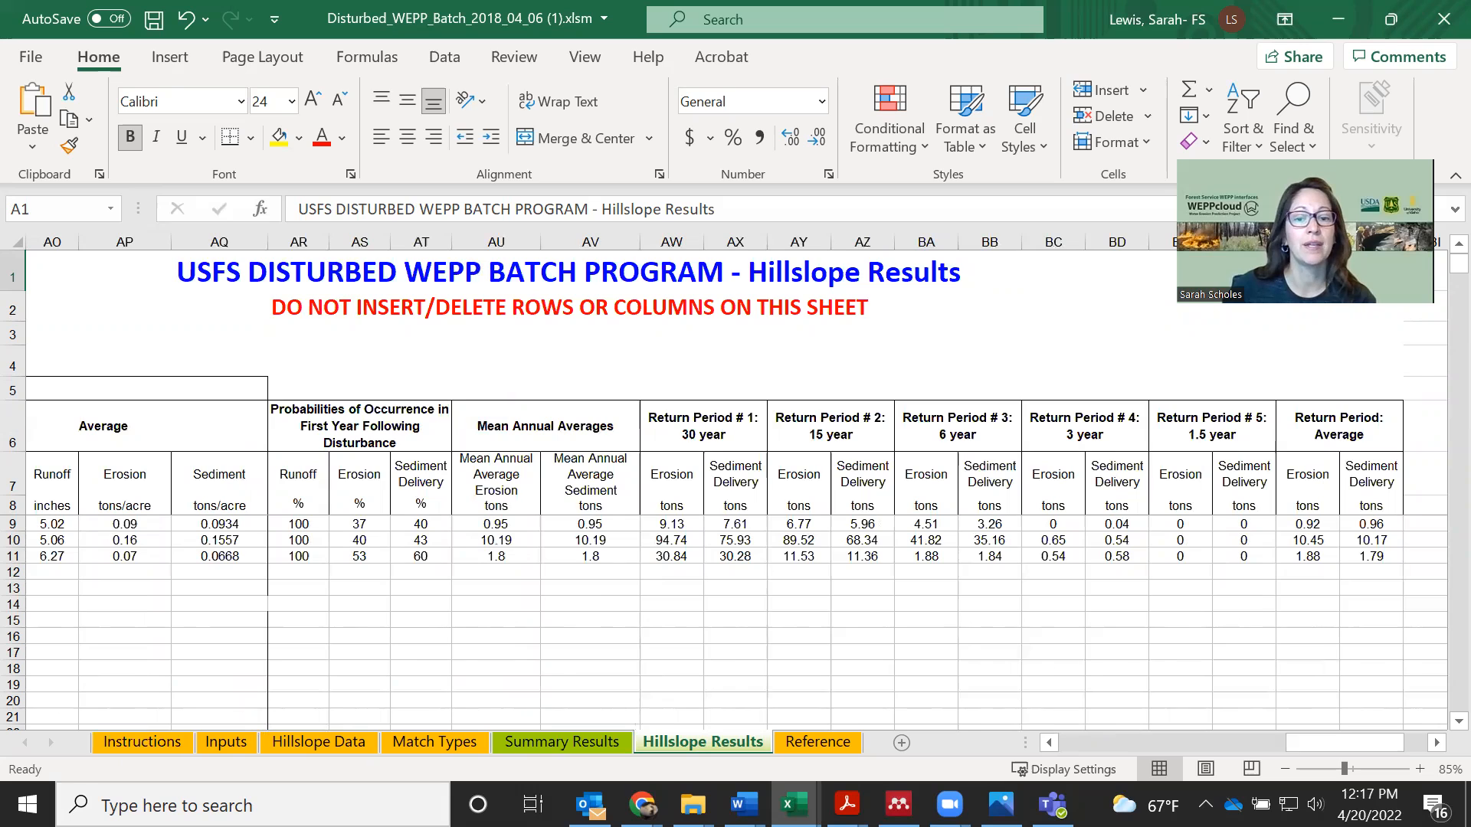
left_click(1082, 740)
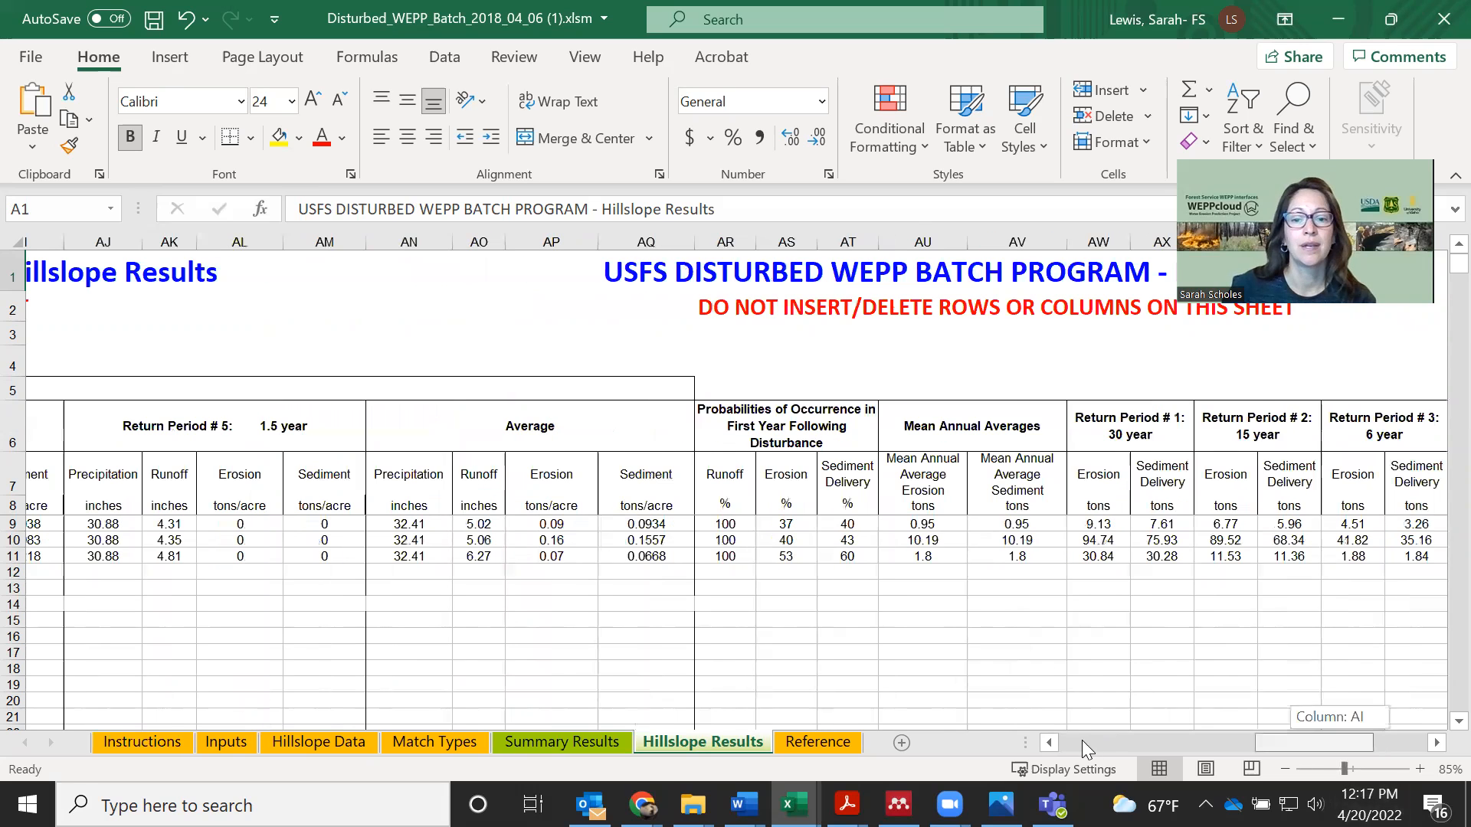
left_click(1082, 740)
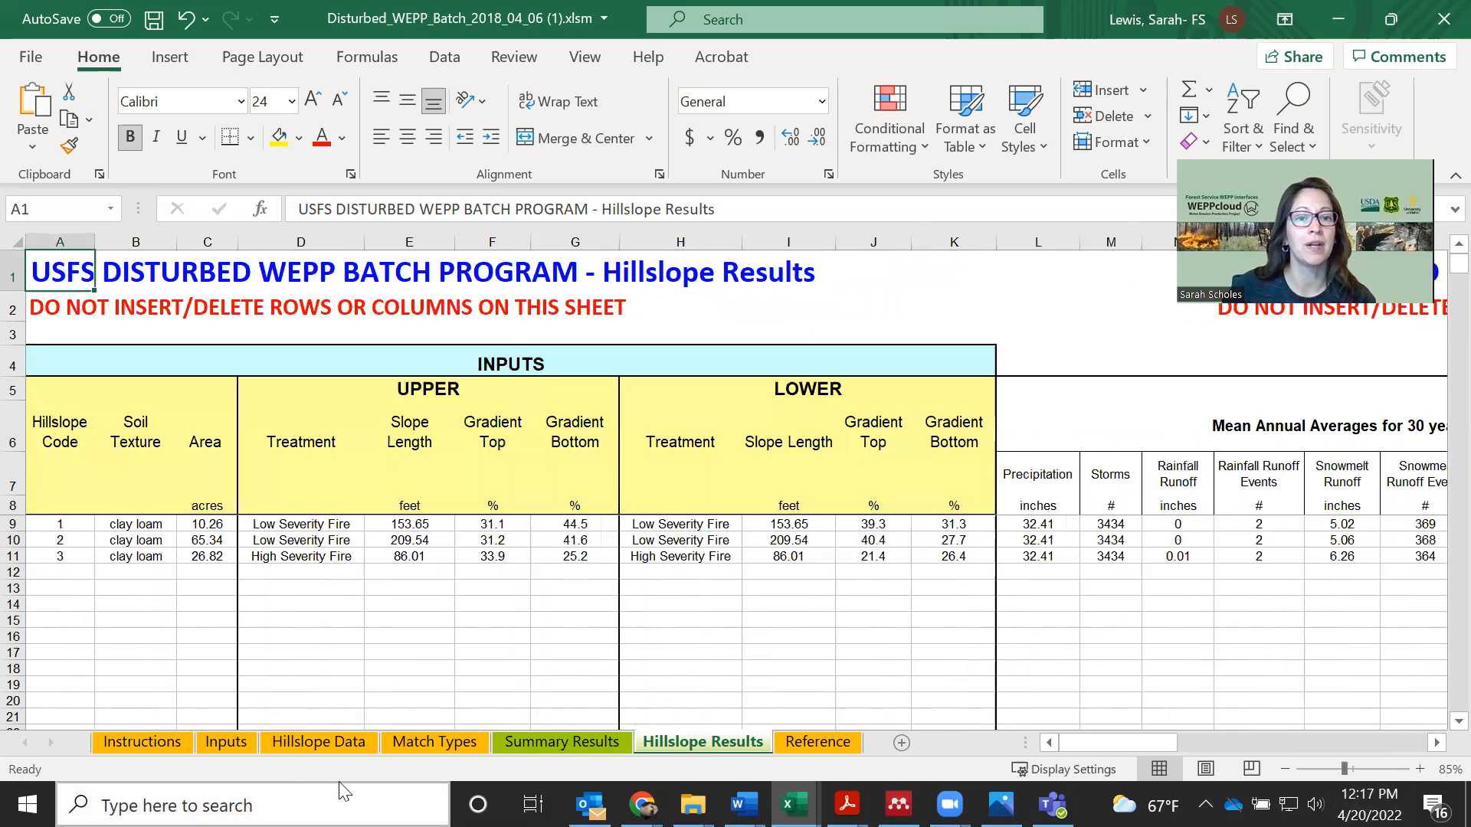
Revisit the run steps on the Inputs sheet and the soil, treatment and slope entries on the Hillslope Data sheet
left_click(229, 743)
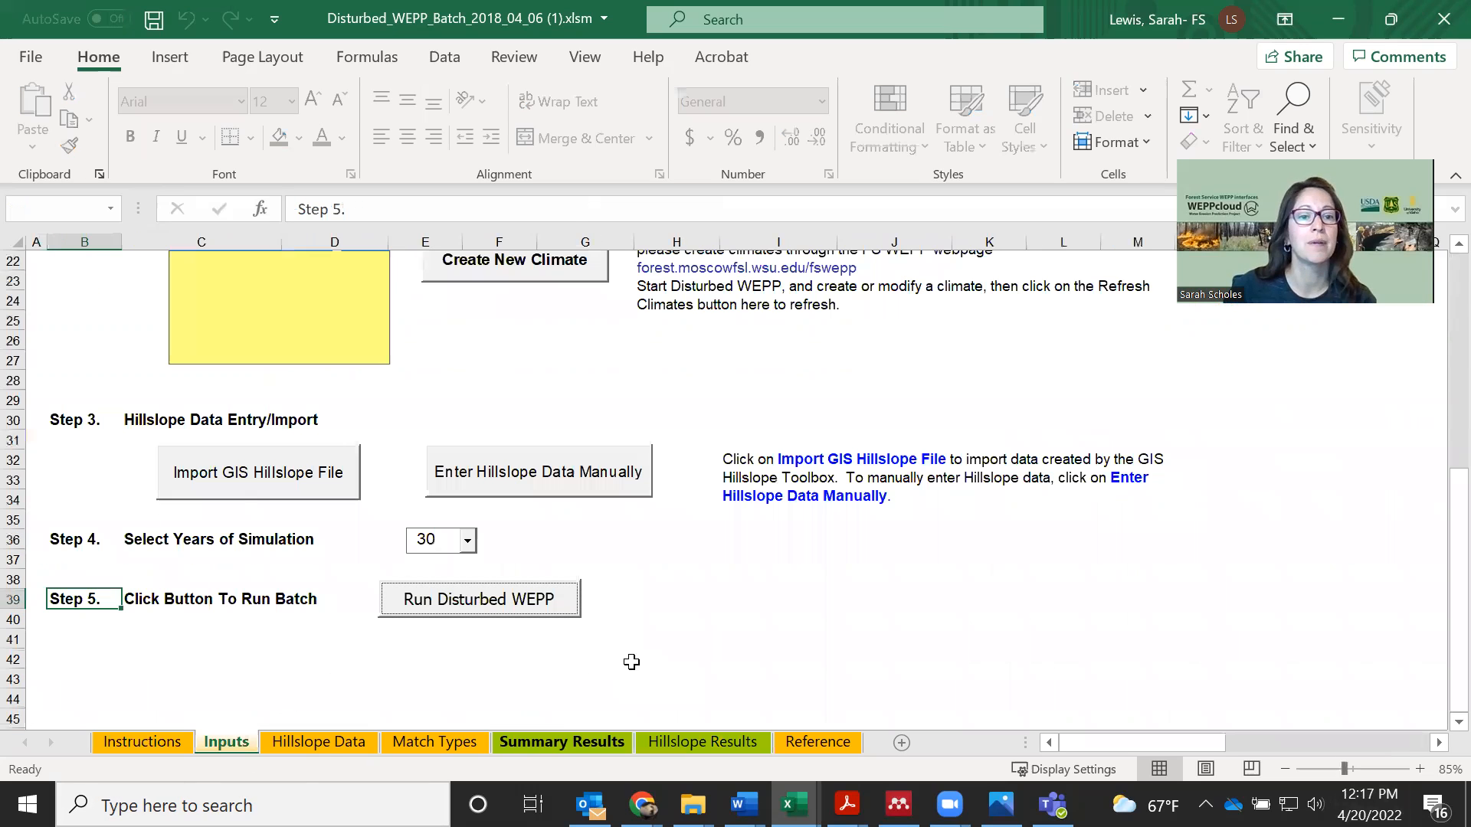
left_click(319, 743)
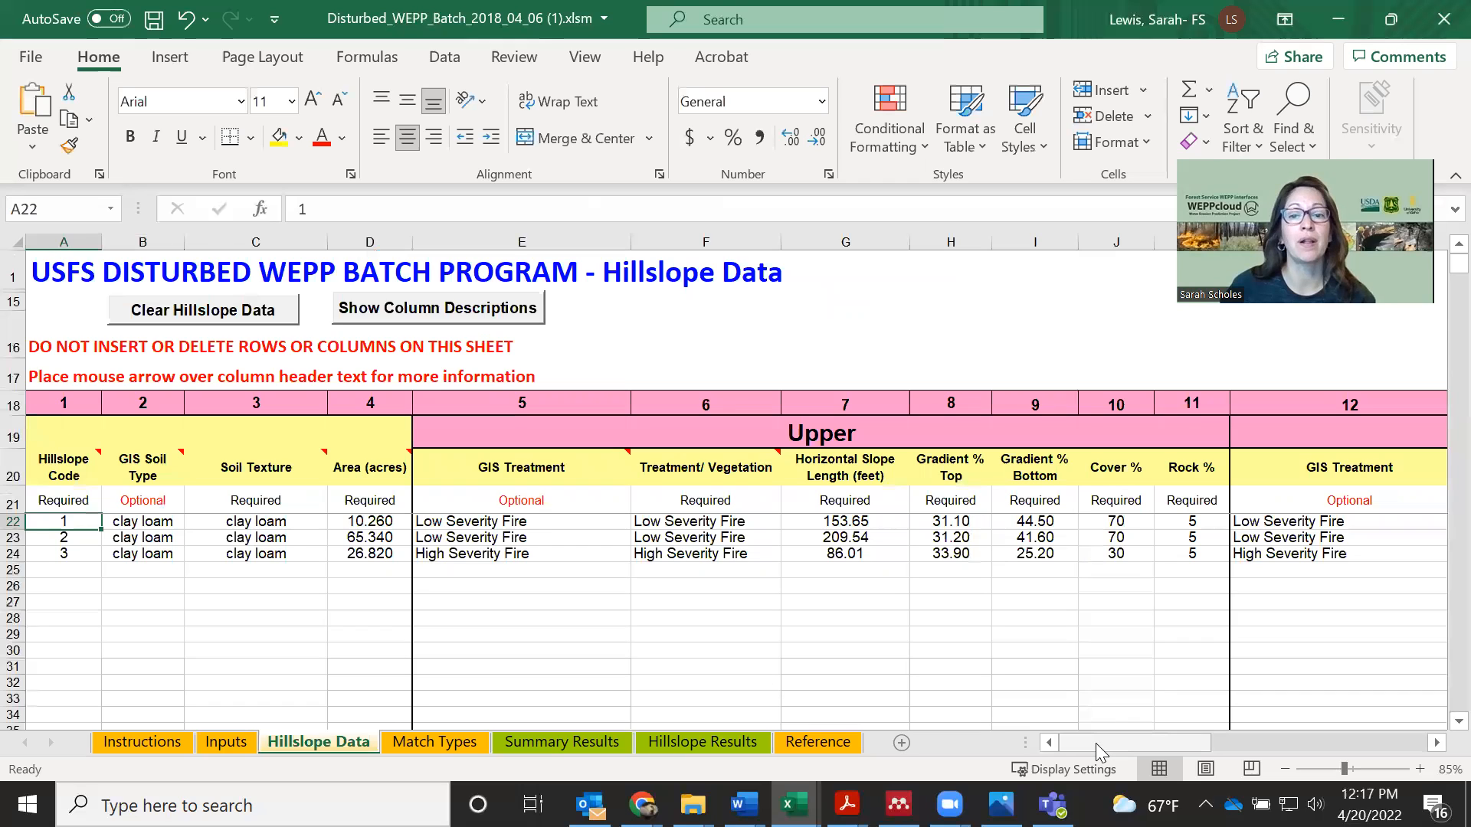
left_click_drag(1095, 743, 1096, 743)
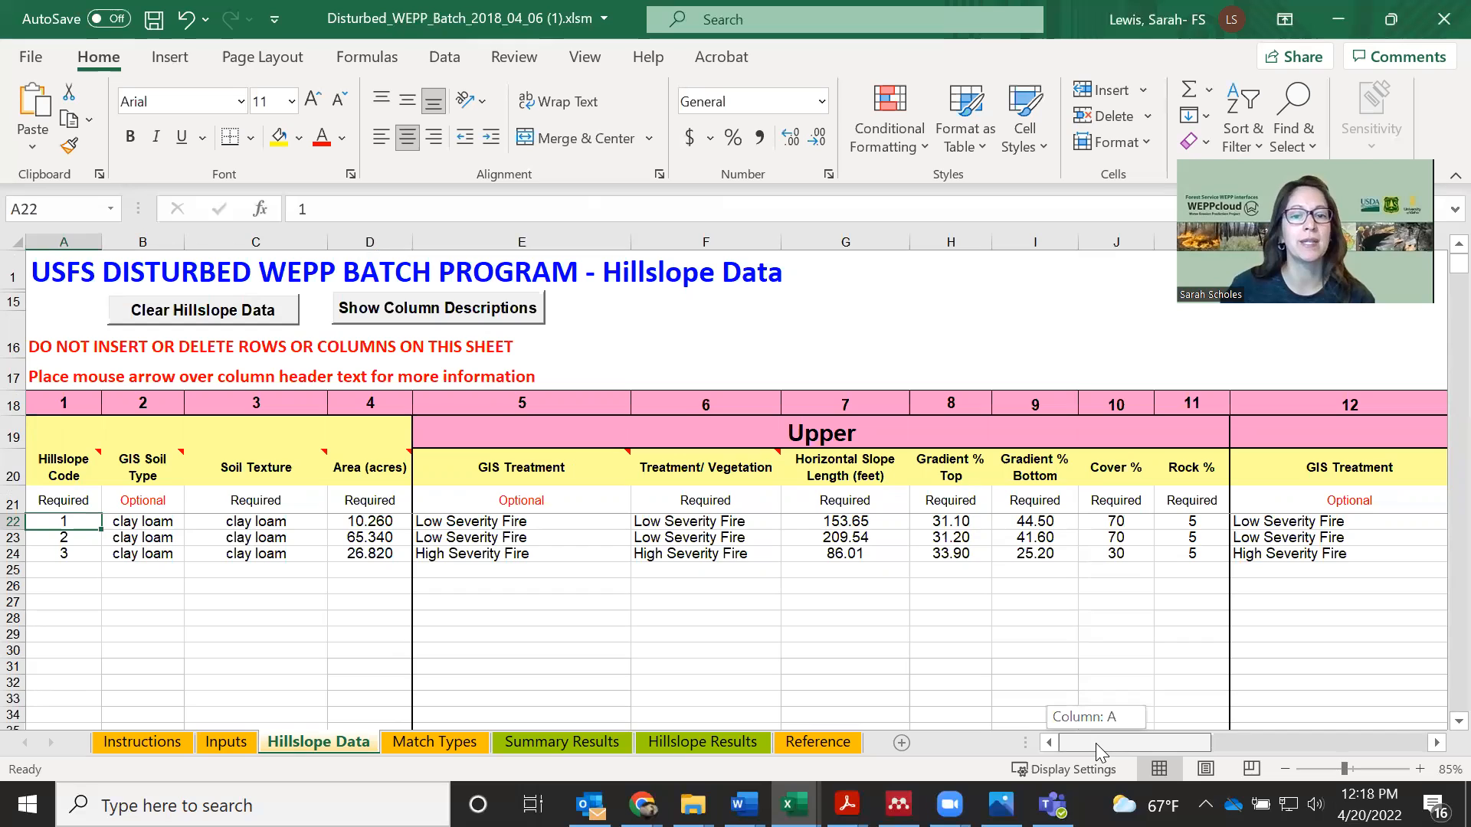
left_click_drag(1095, 743, 1126, 564)
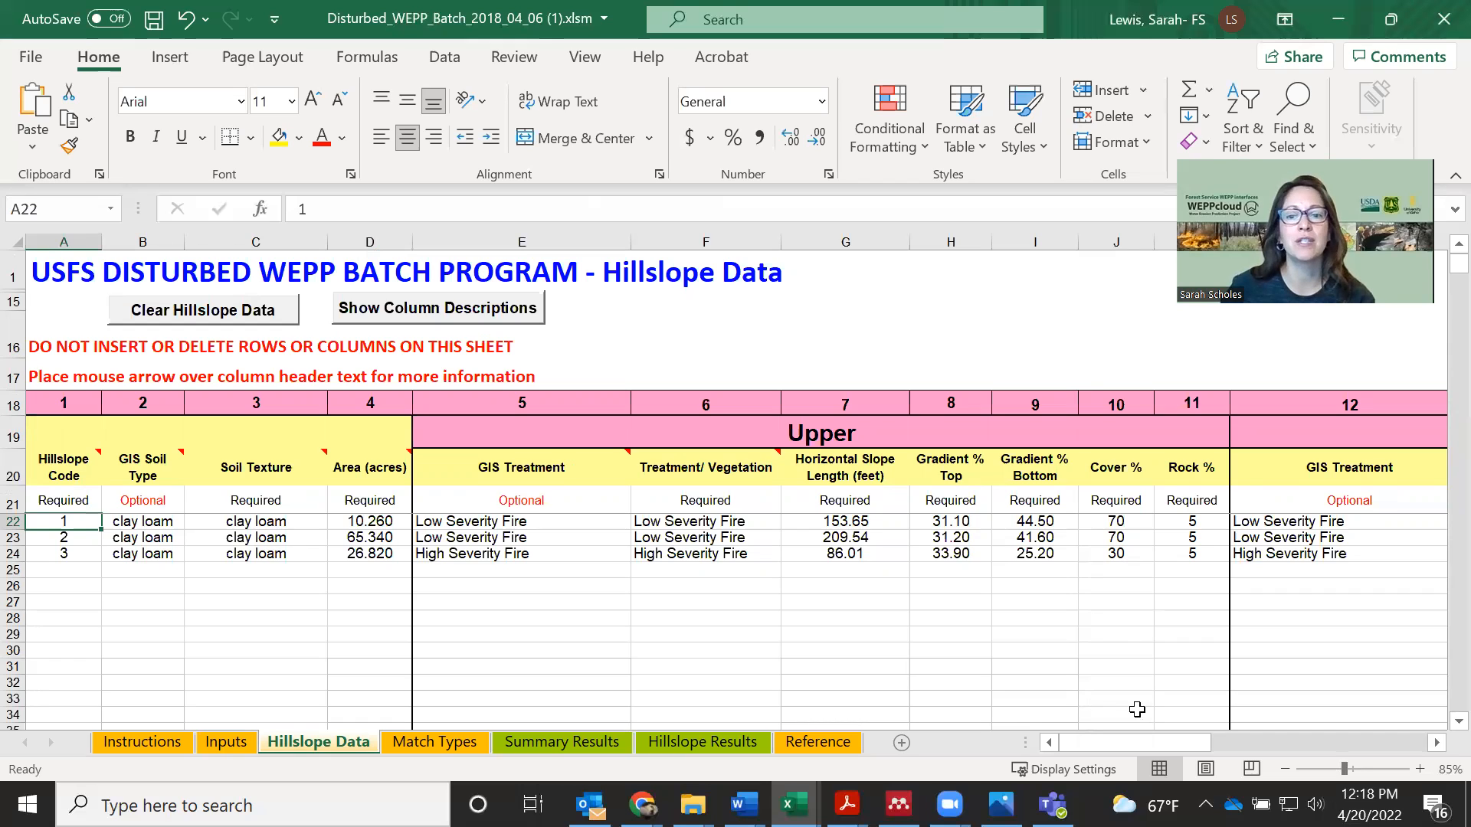
Recheck the climate selection and run steps on the Inputs sheet, and look over the Hillslope Data, Summary Results and Hillslope Results sheets
left_click(226, 741)
scroll(358, 504, "up", 4)
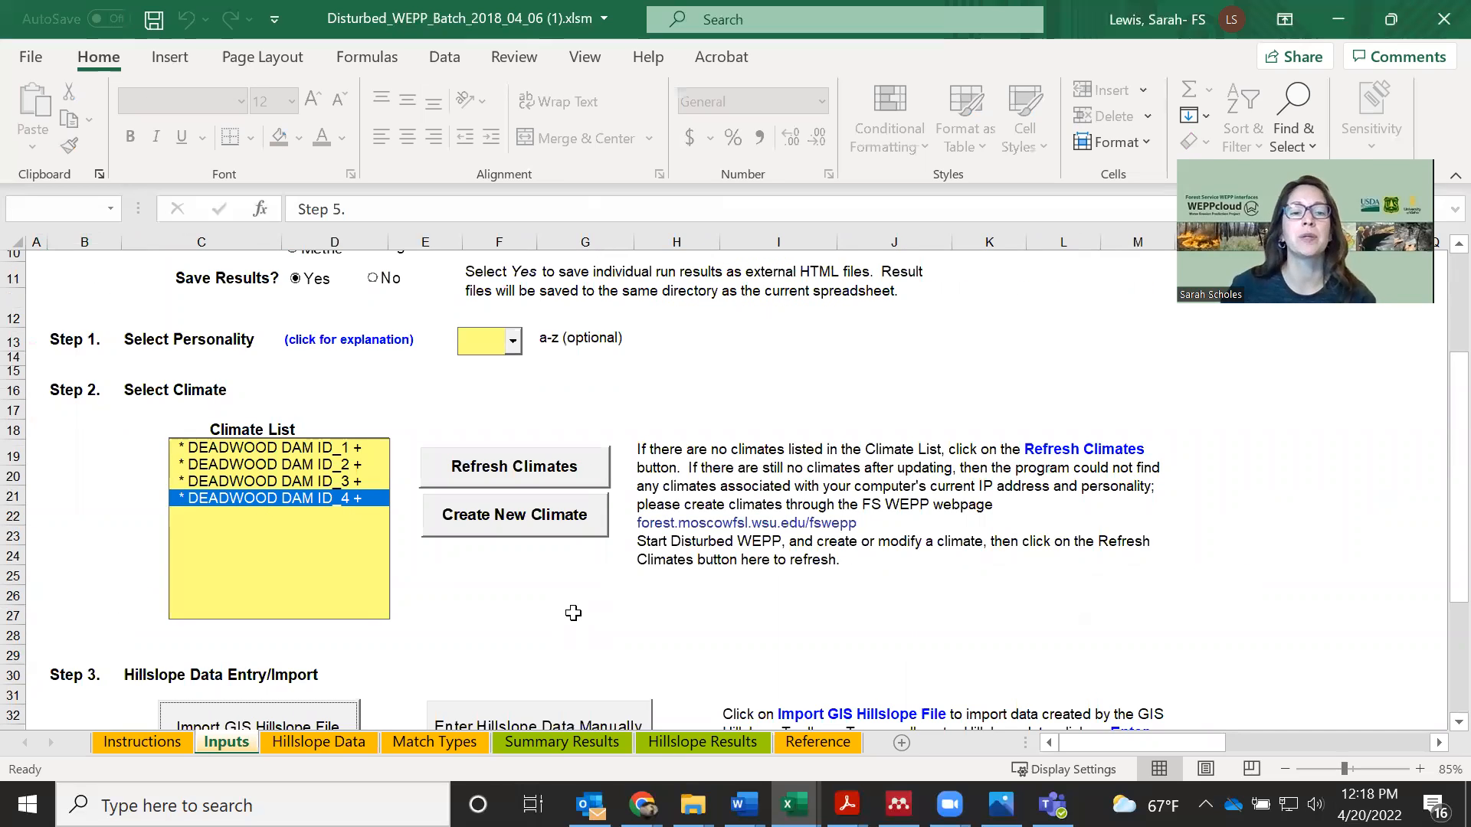
scroll(659, 598, "down", 4)
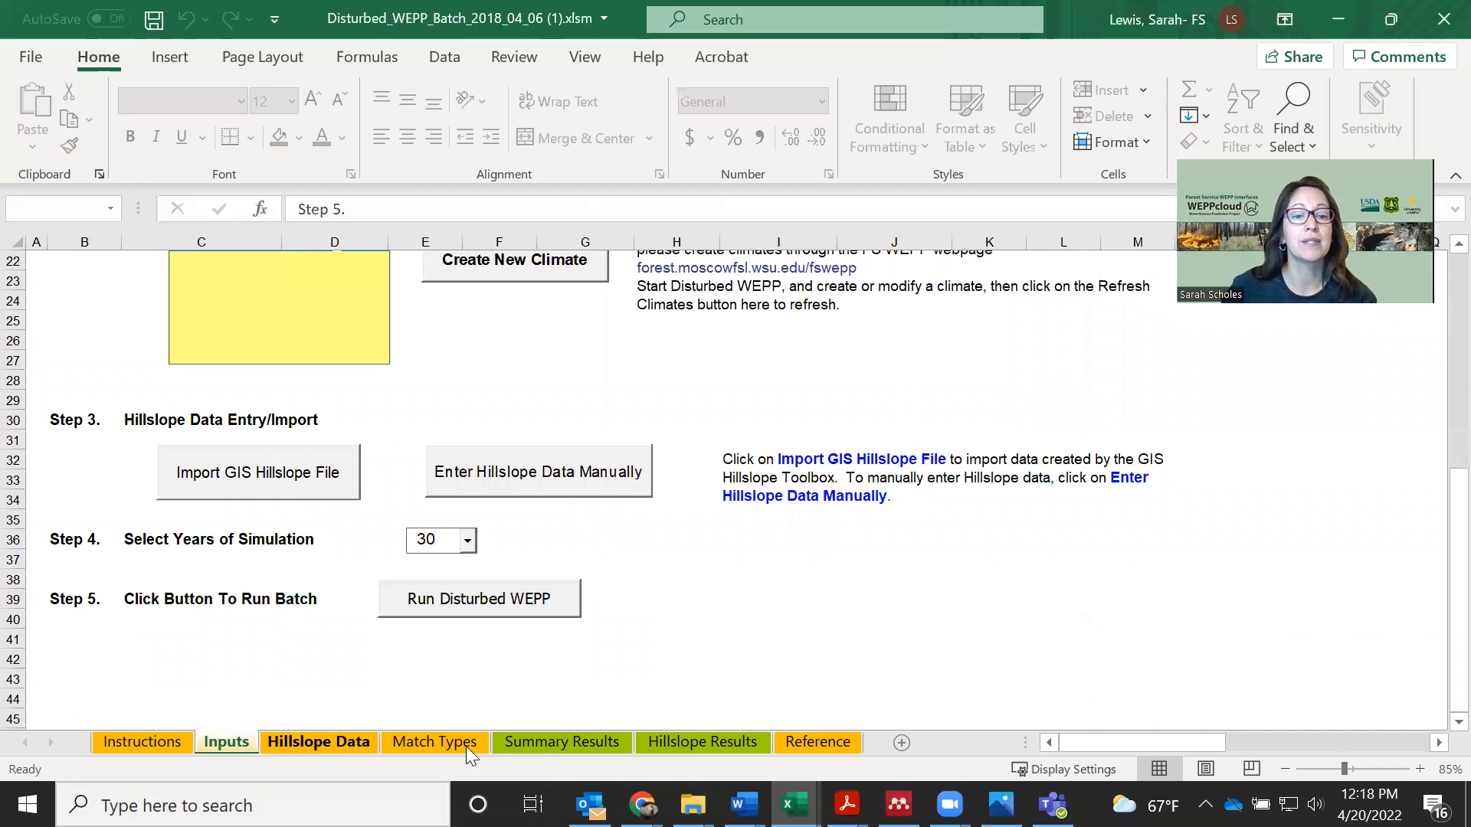
left_click(344, 742)
left_click(583, 742)
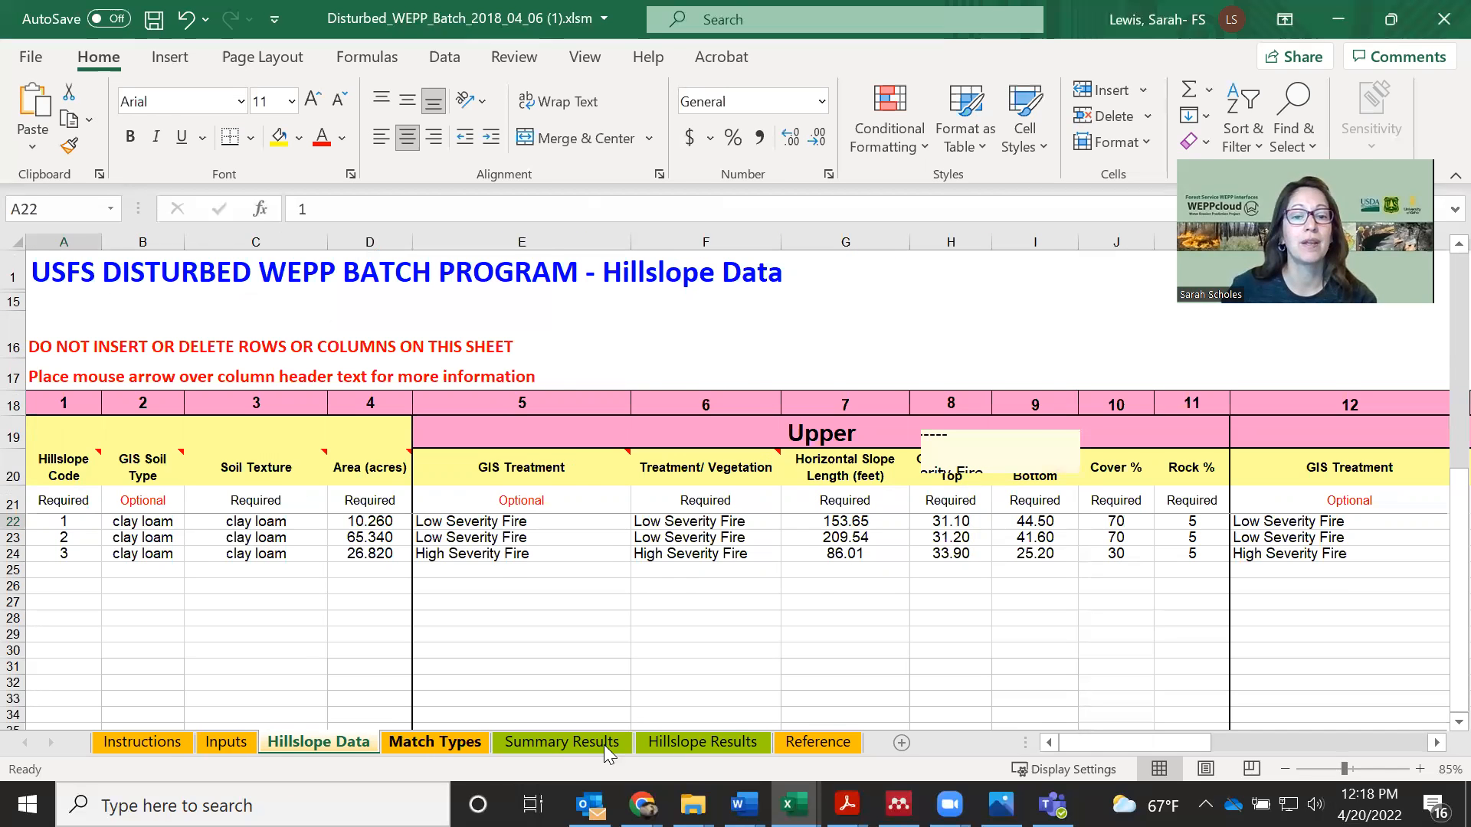
left_click(719, 744)
Read the Reference sheet's soil texture categories and vegetation treatment descriptions
left_click(819, 745)
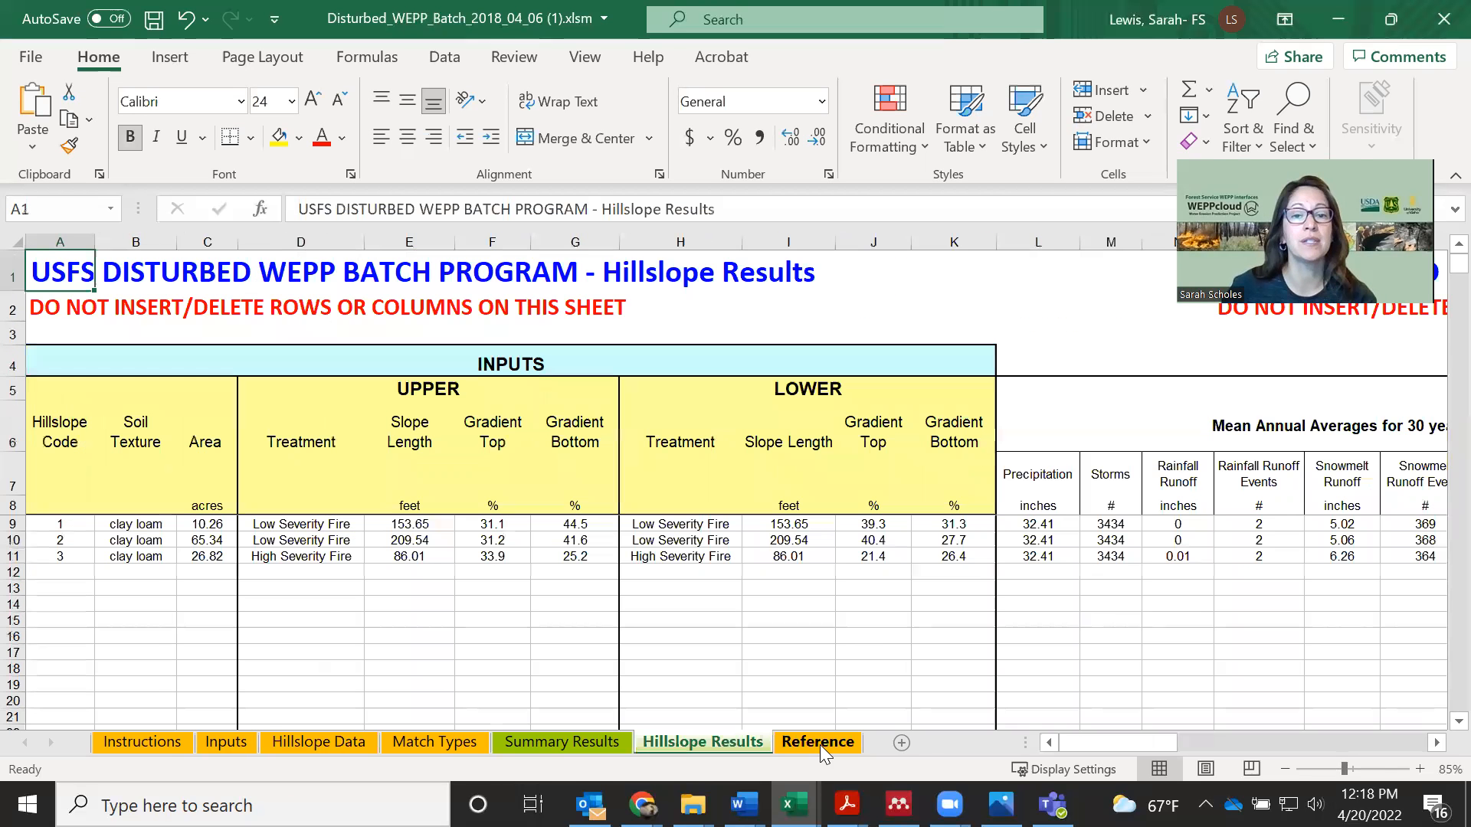
scroll(1434, 550, "up", 4)
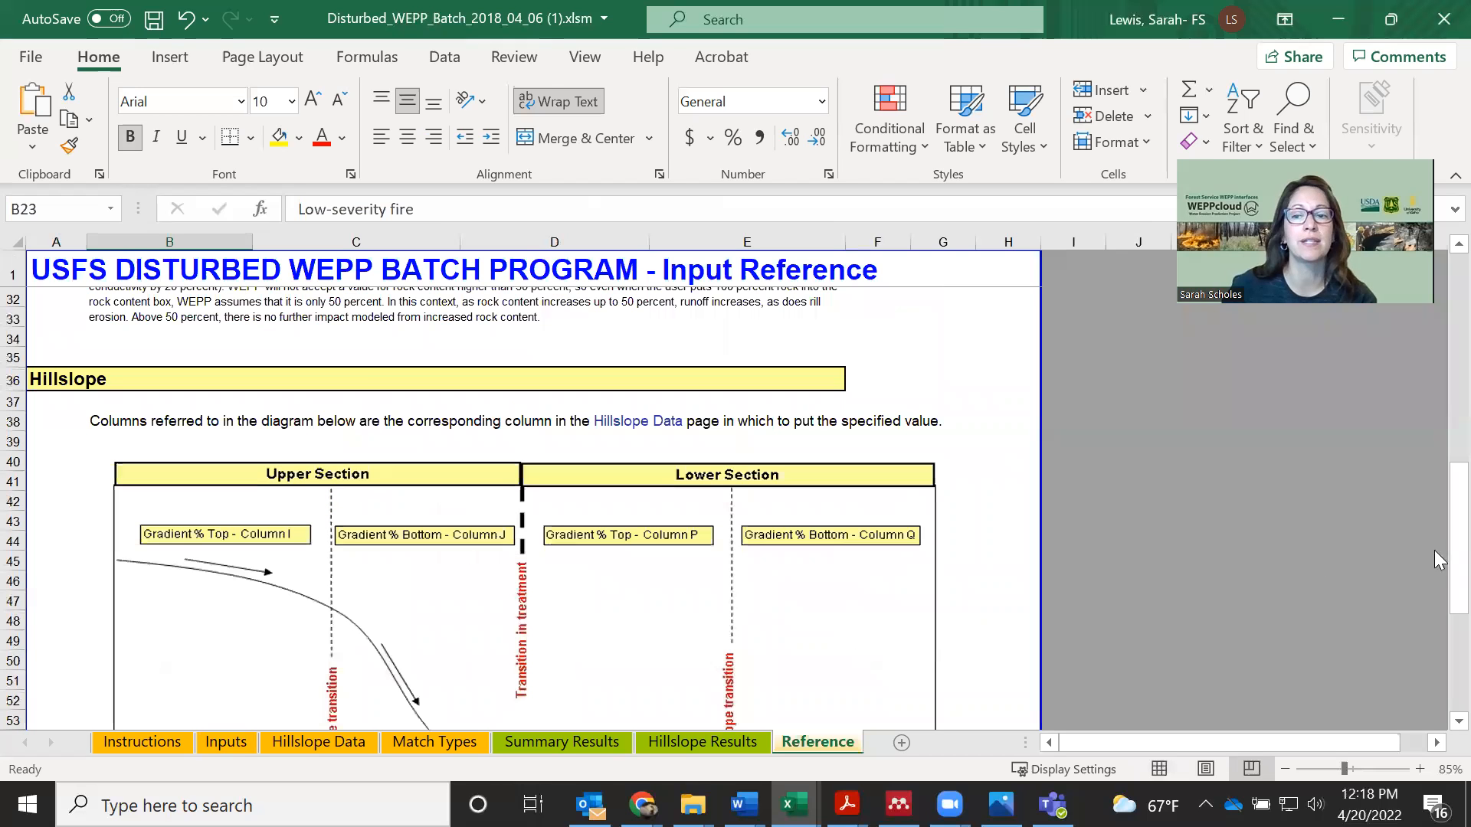
left_click_drag(1453, 563, 1453, 353)
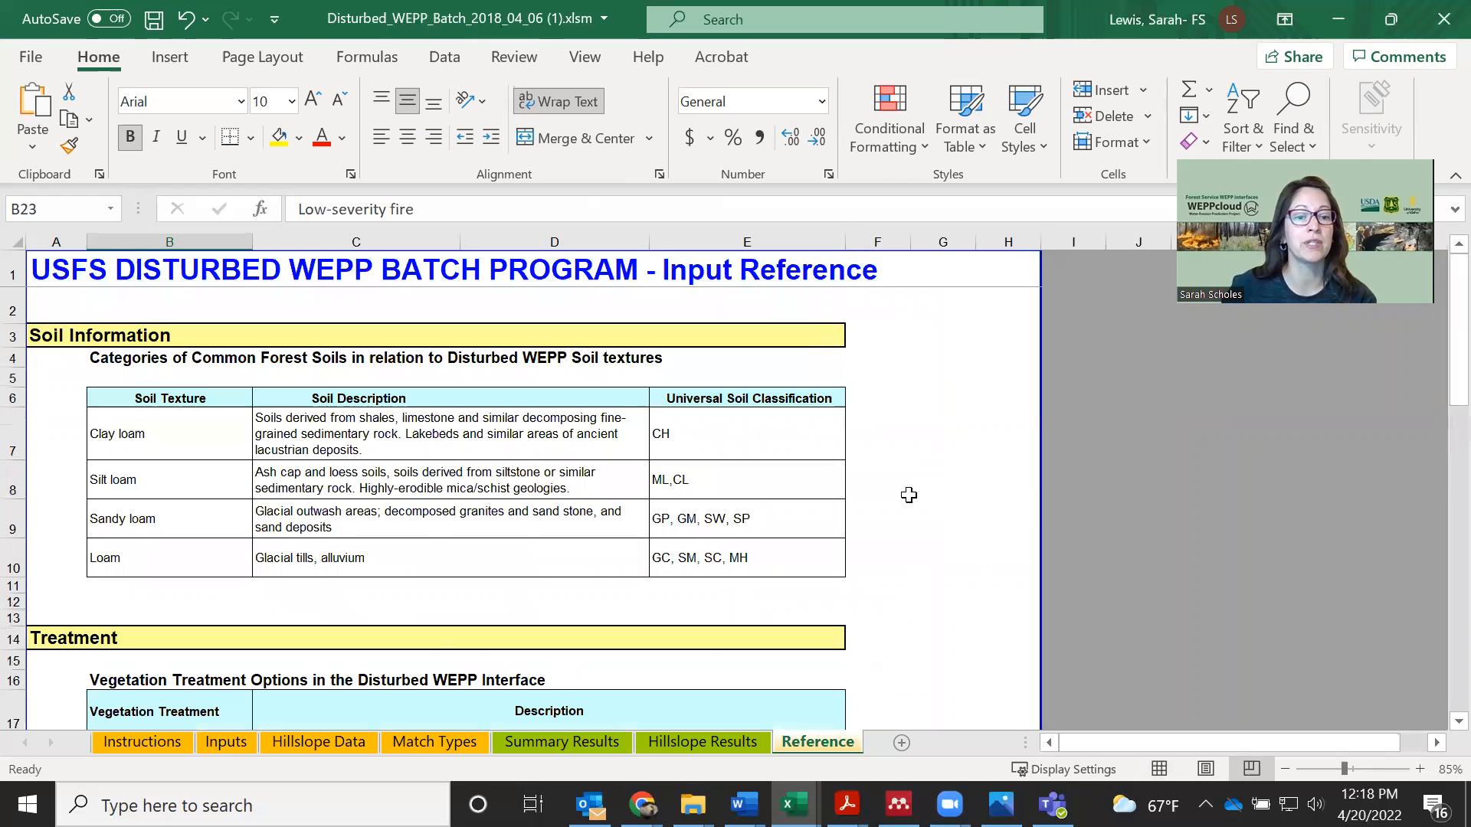
scroll(908, 496, "down", 4)
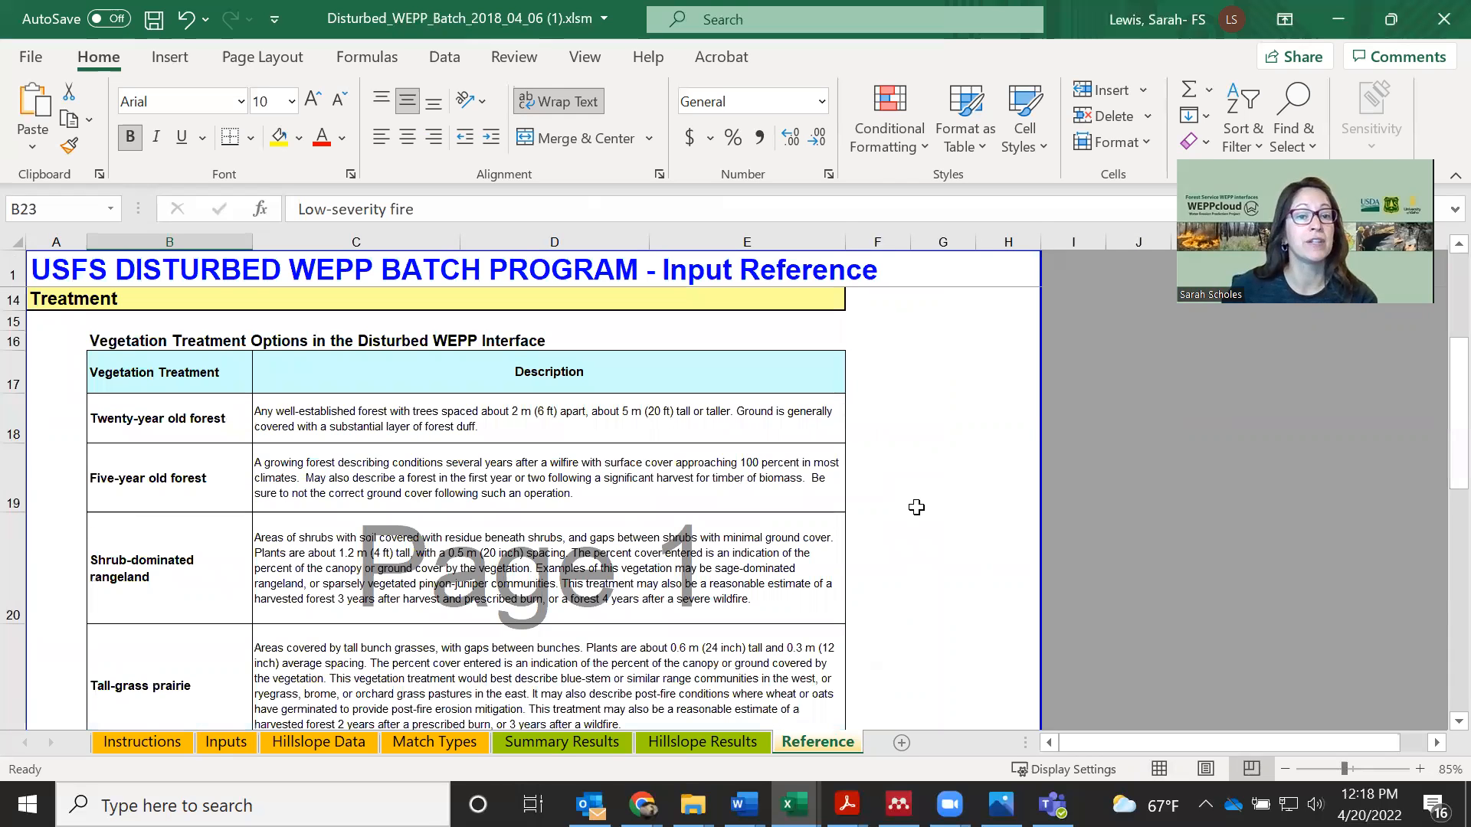
scroll(914, 507, "down", 2)
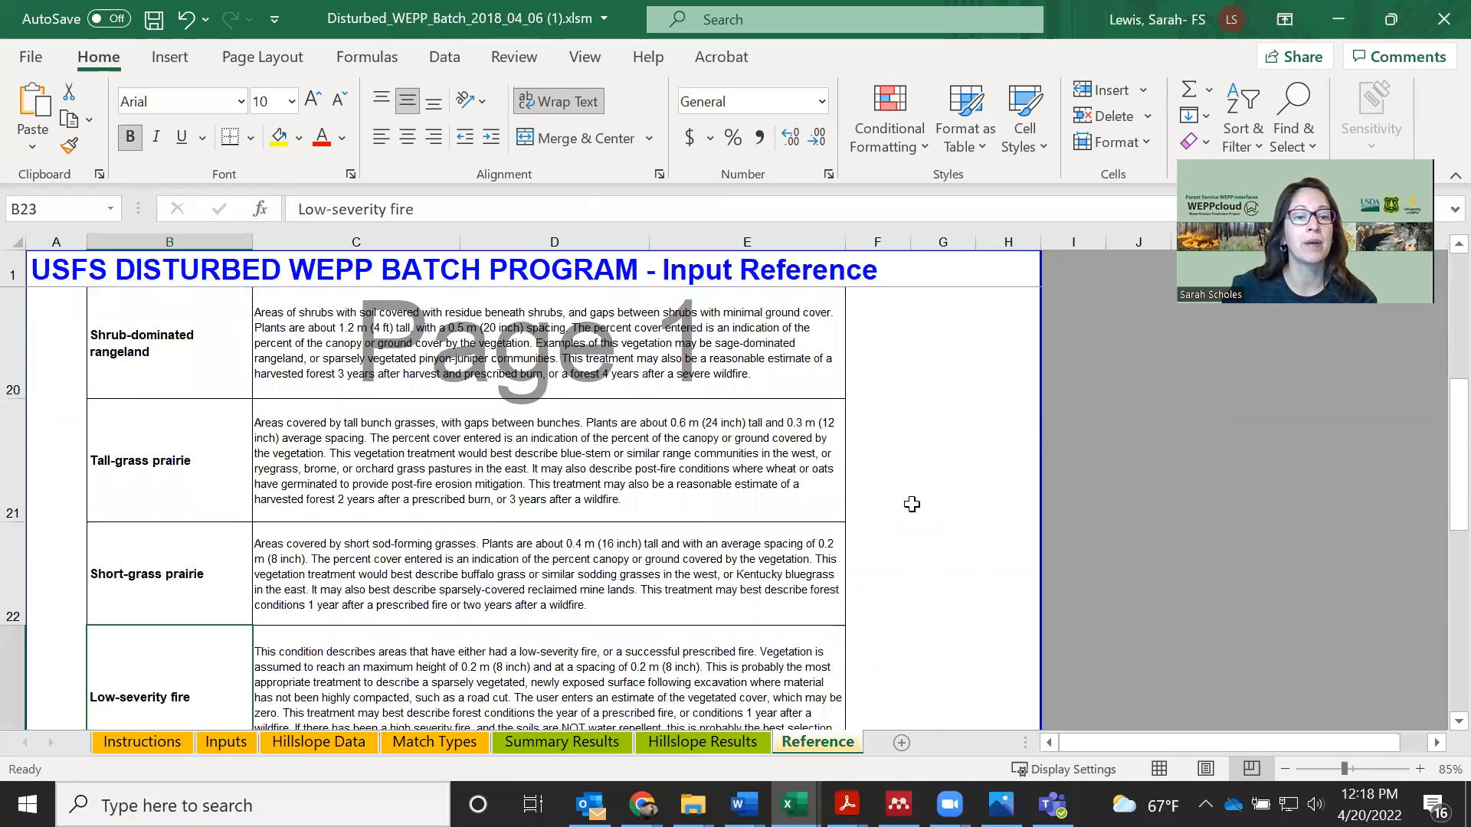
scroll(913, 508, "down", 2)
Examine the Reference sheet's hillslope diagram relating the upper and lower section gradients and slope lengths to the Hillslope Data columns
scroll(913, 507, "down", 3)
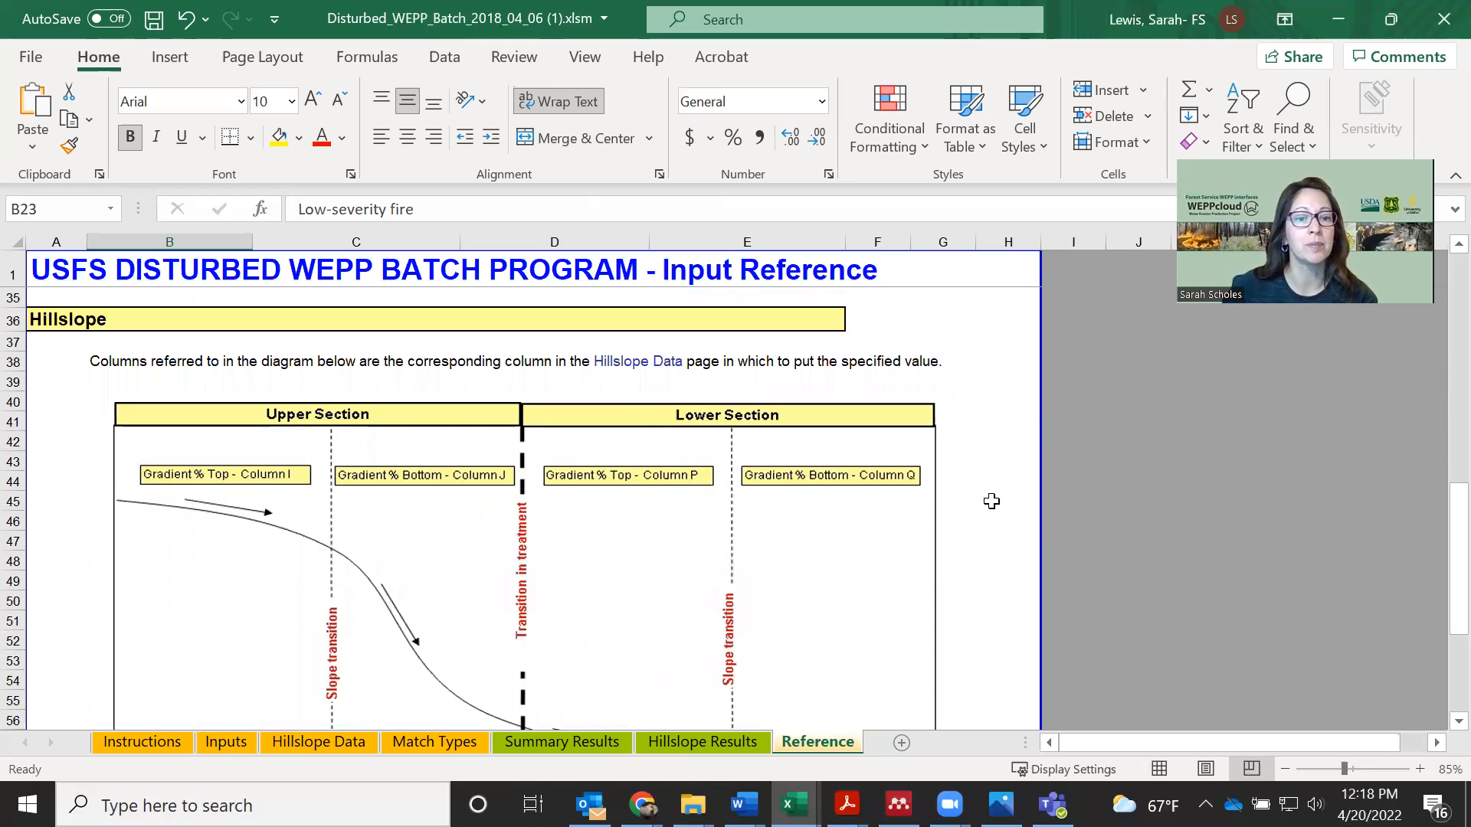
scroll(991, 501, "down", 2)
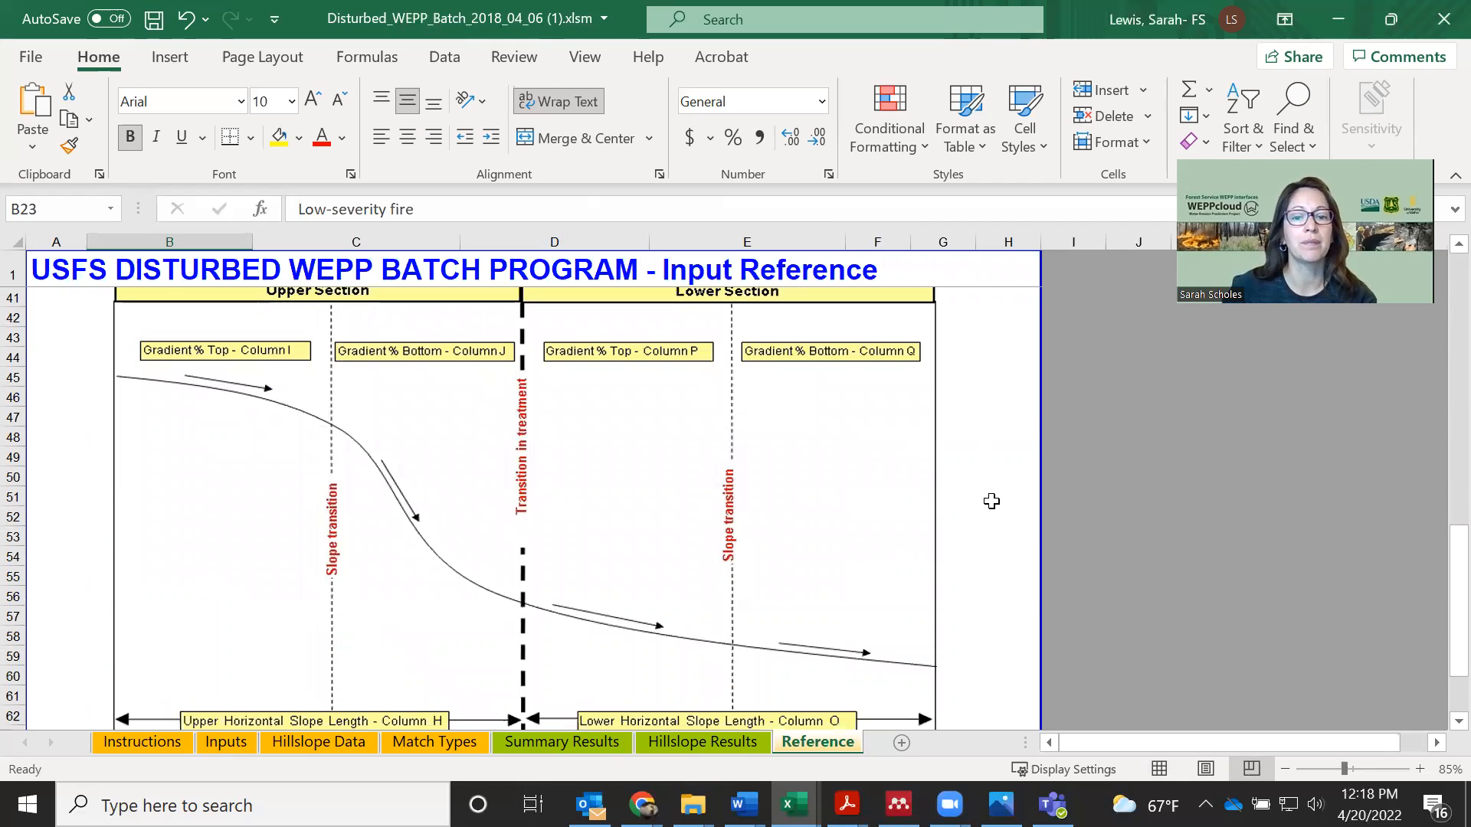
scroll(992, 501, "down", 1)
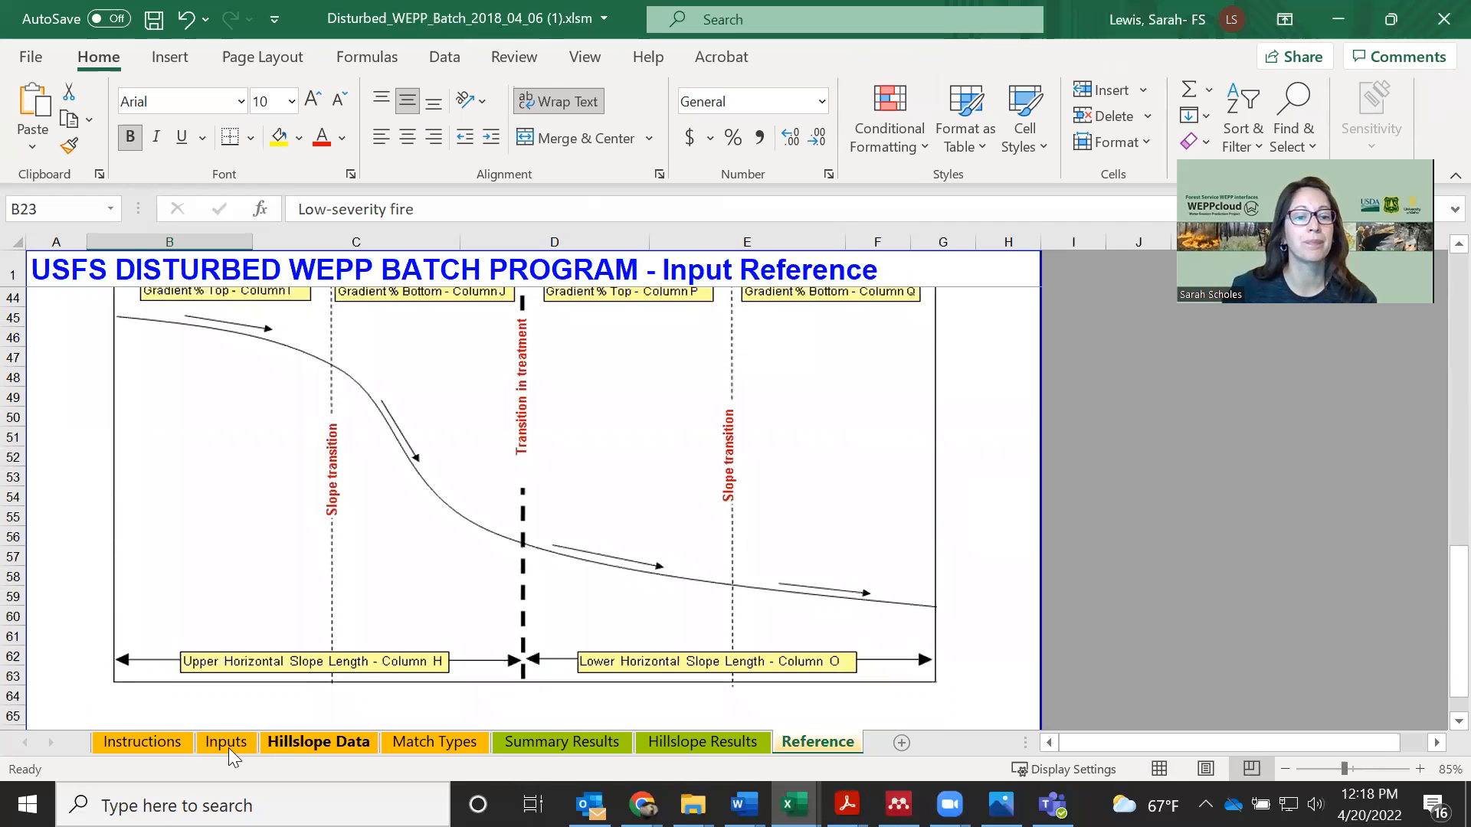